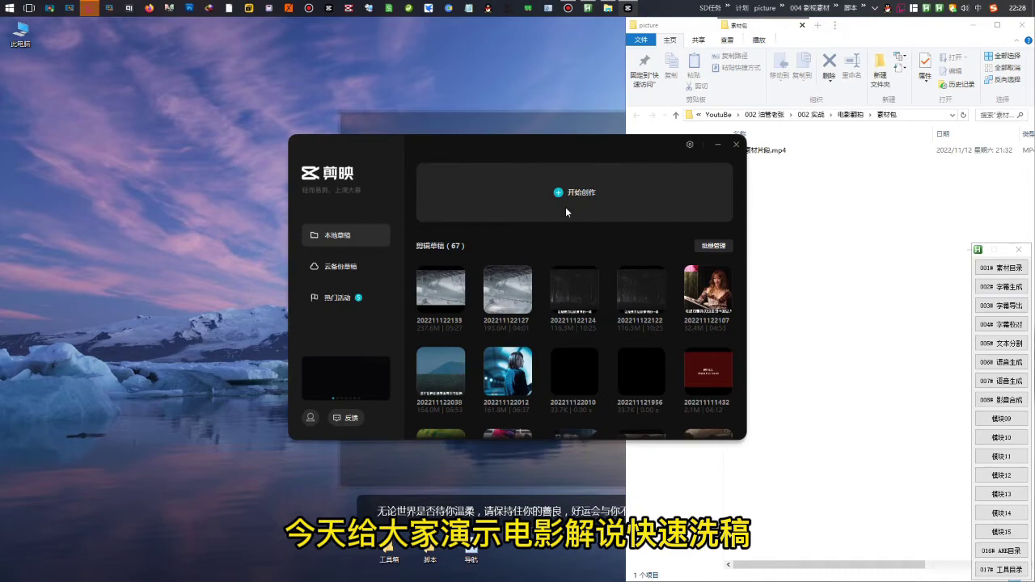
Start a new video draft and place 素材片段.mp4 from the 素材包 folder at the start of the timeline.
left_click(556, 202)
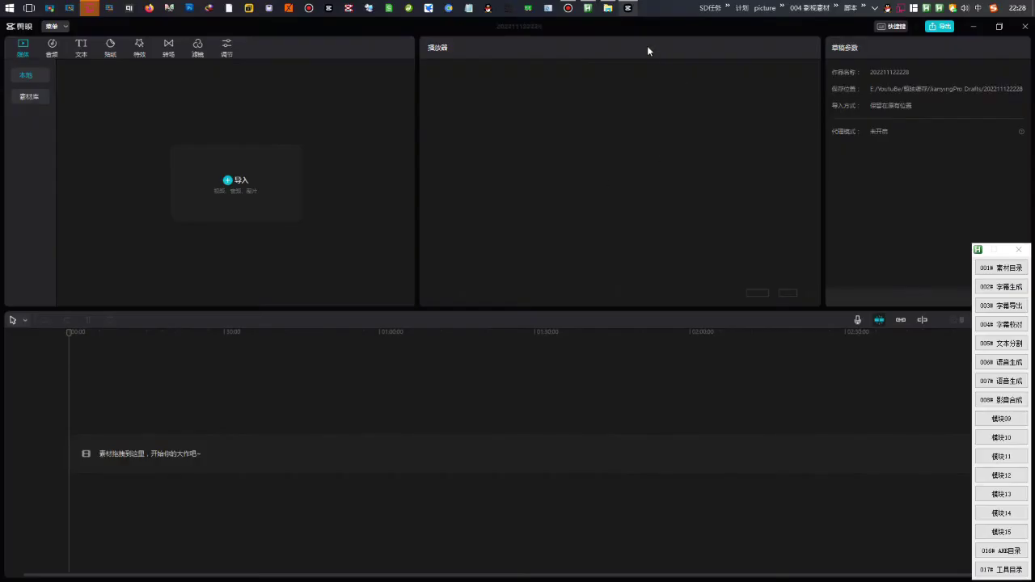
mouse_move(608, 8)
left_click(614, 58)
left_click_drag(756, 150, 192, 471)
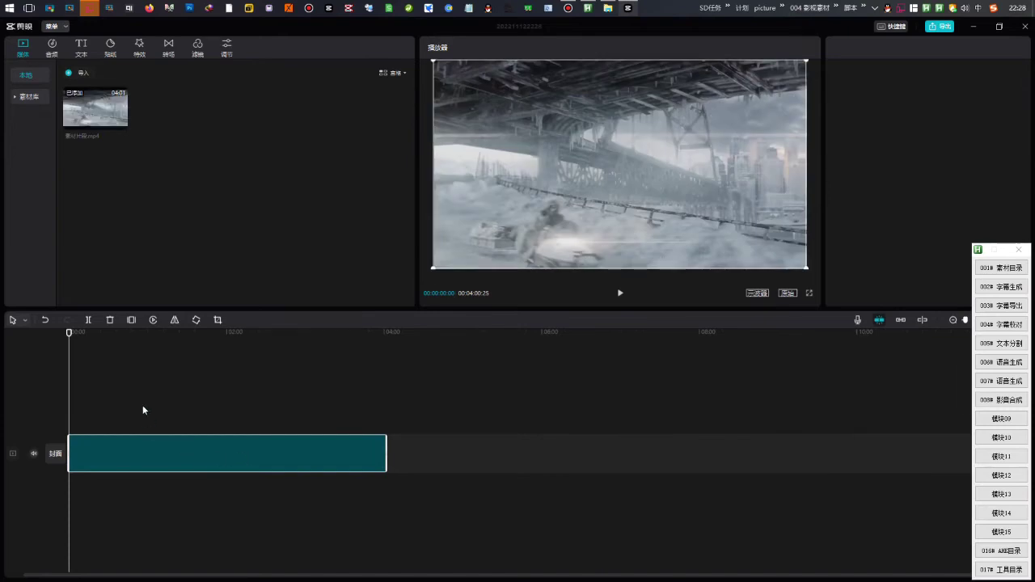
Generate subtitles for the clip with automatic speech recognition and preview them around the two-minute mark.
left_click(82, 46)
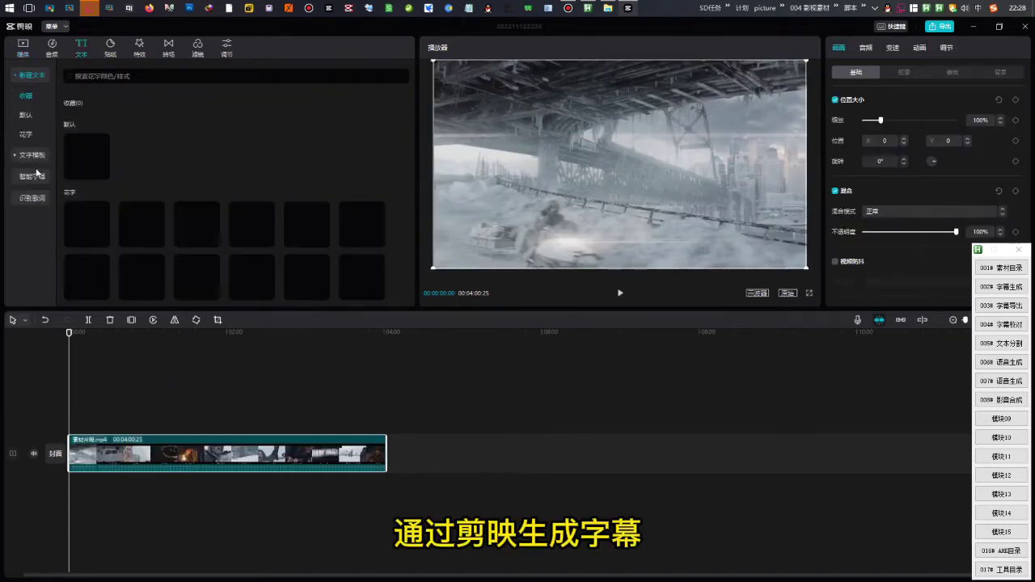
left_click(37, 174)
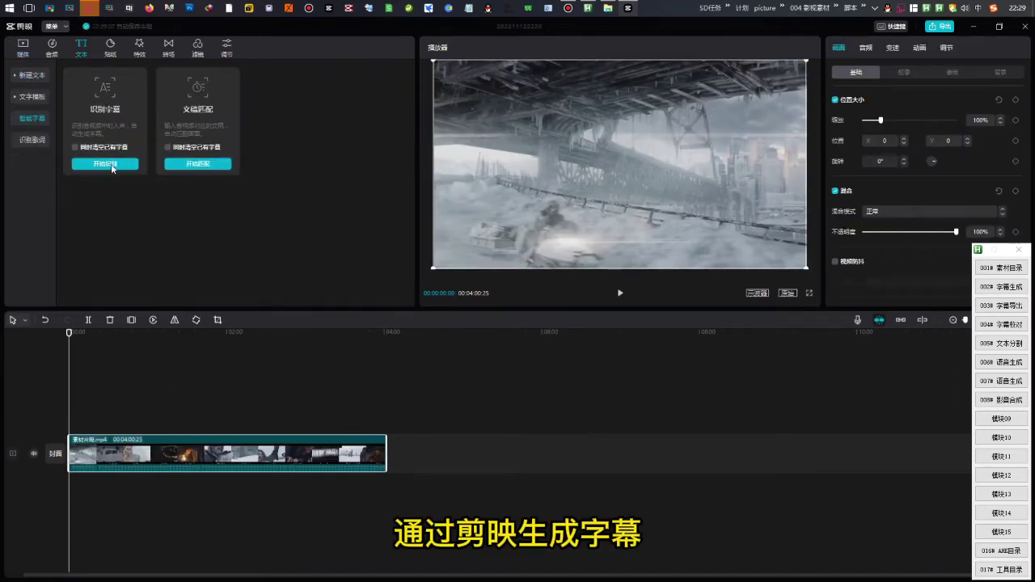
left_click(112, 165)
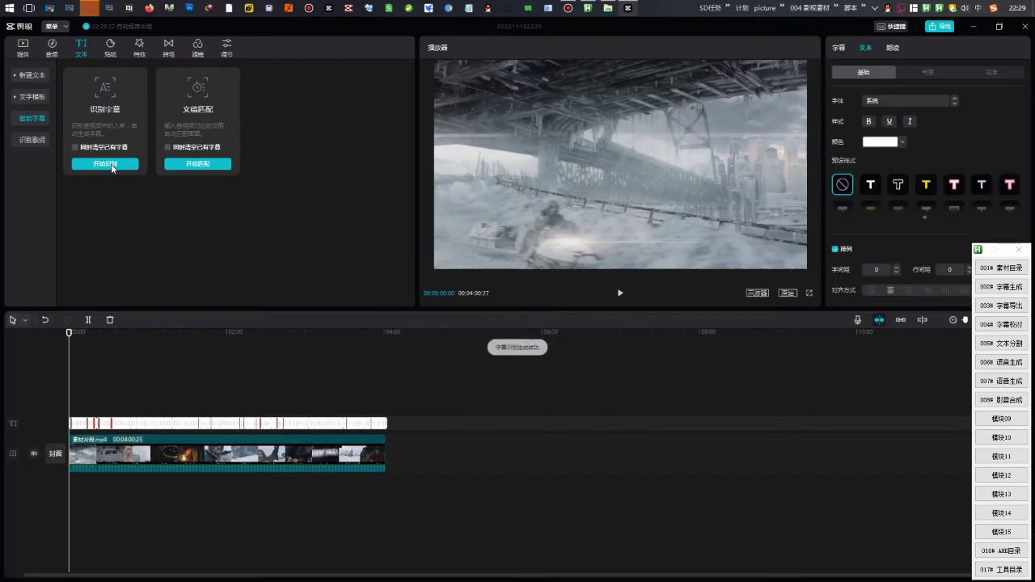
left_click_drag(131, 393, 228, 376)
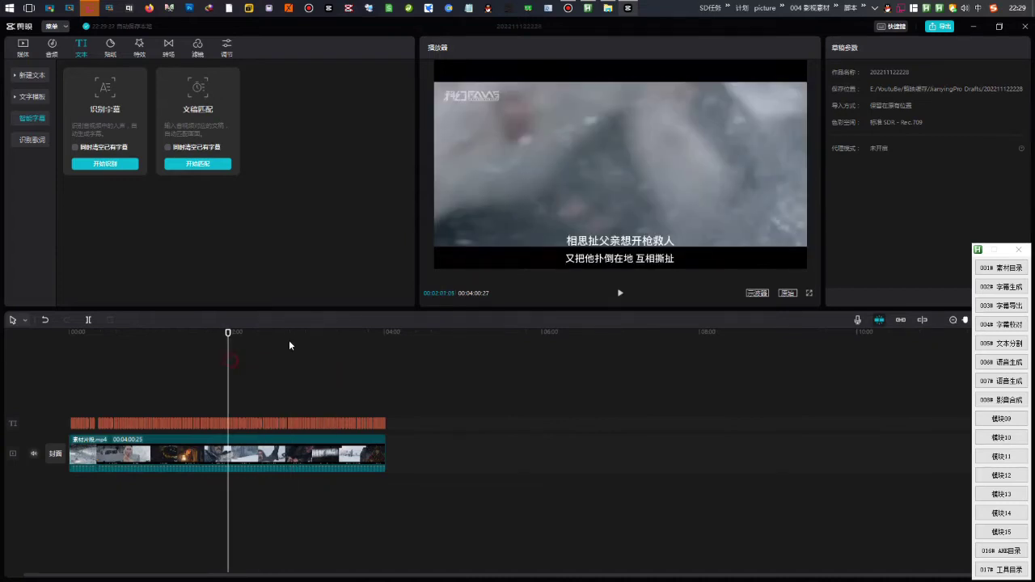
Launch JianYingSRT.exe from the 剪映字幕导出 folder and open its list of draft projects.
left_click(1001, 324)
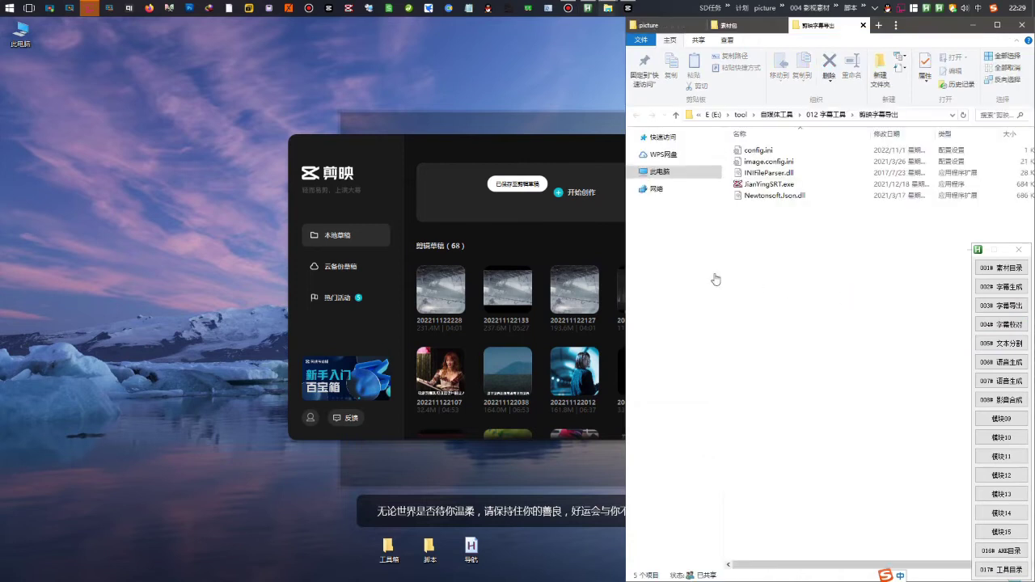
left_click(754, 184)
double_click(755, 184)
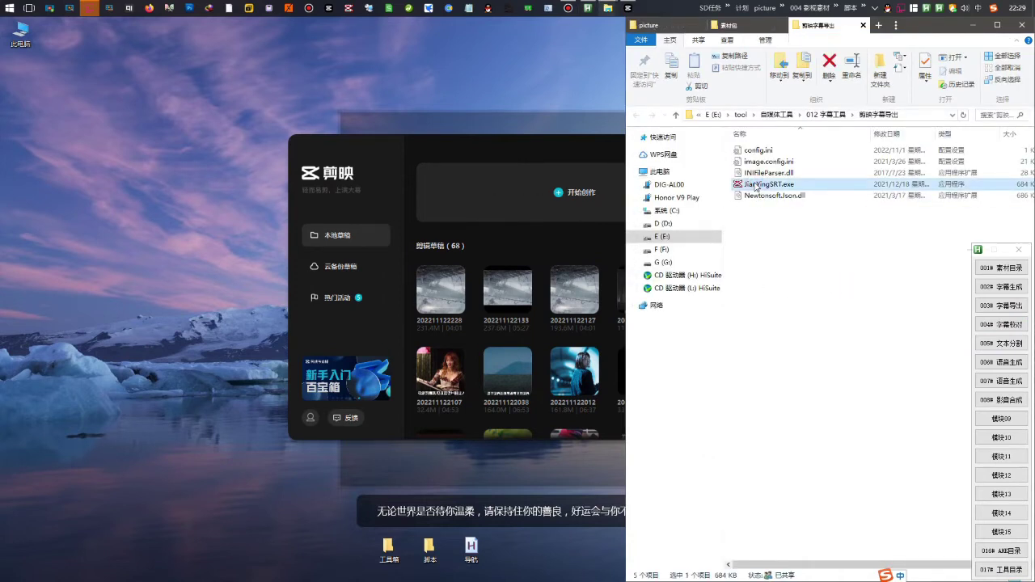
left_click(565, 364)
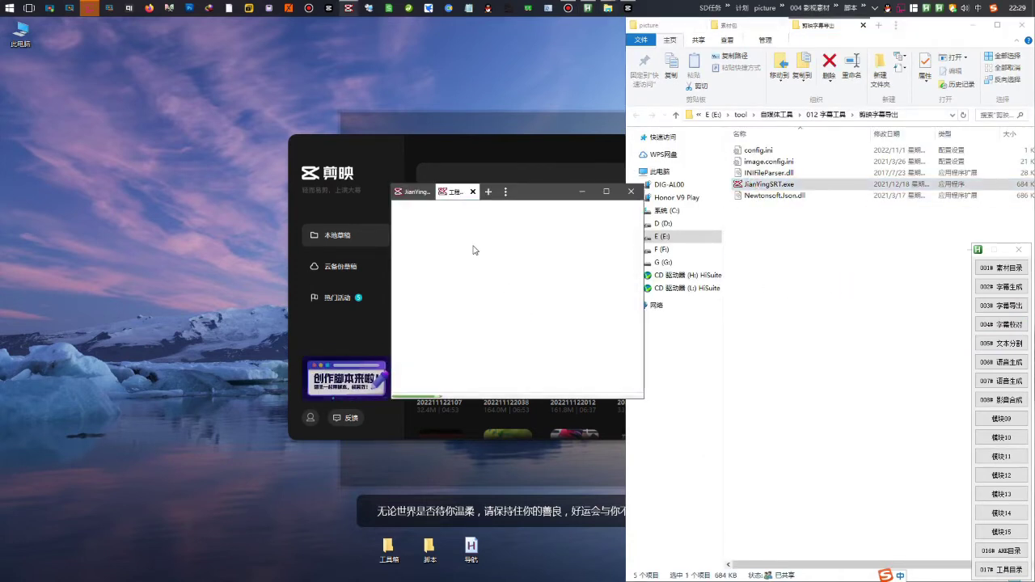
left_click(862, 25)
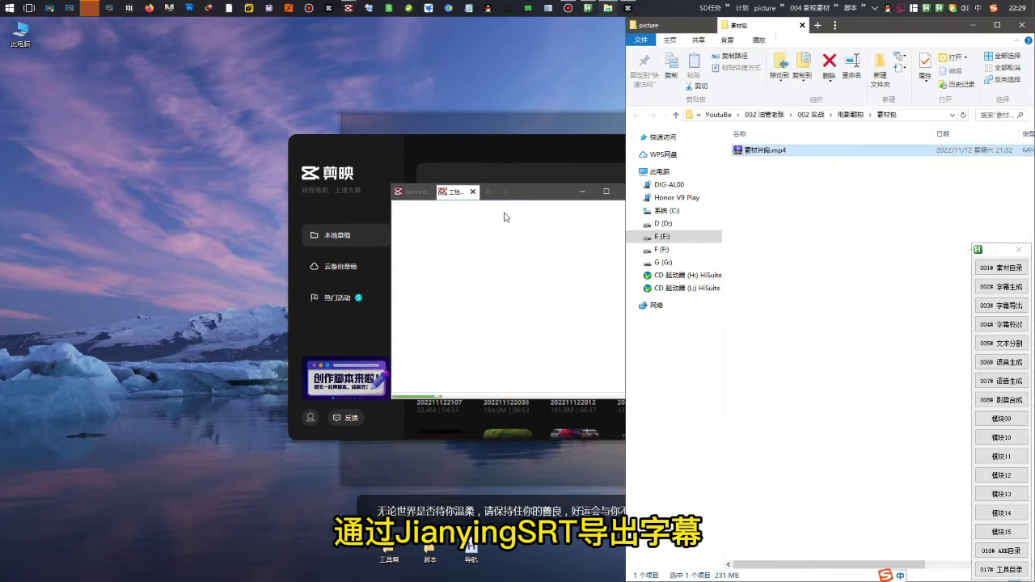
right_click(429, 230)
left_click(416, 231)
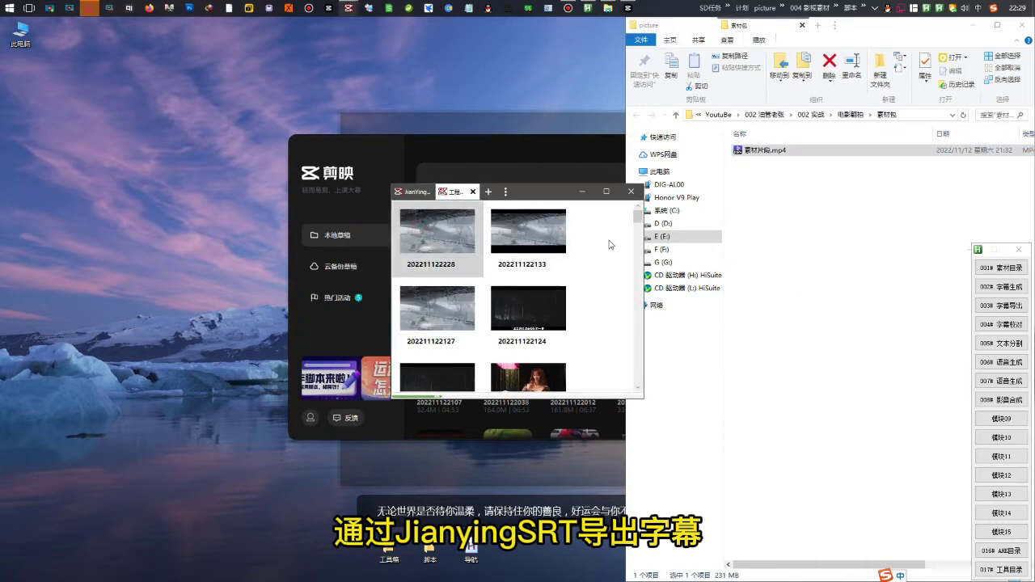
type("123")
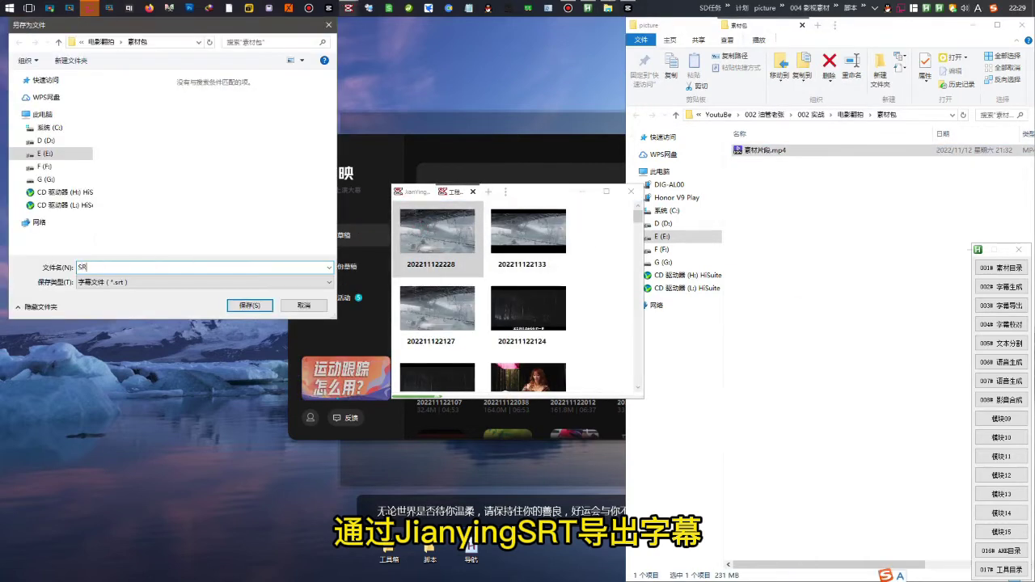
left_click(249, 305)
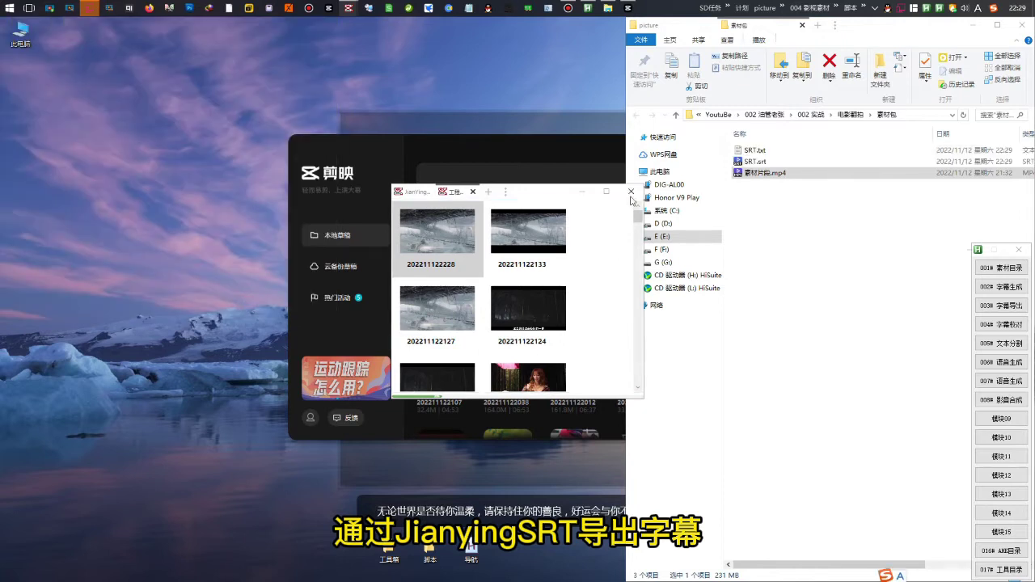
left_click(632, 194)
left_click(636, 207)
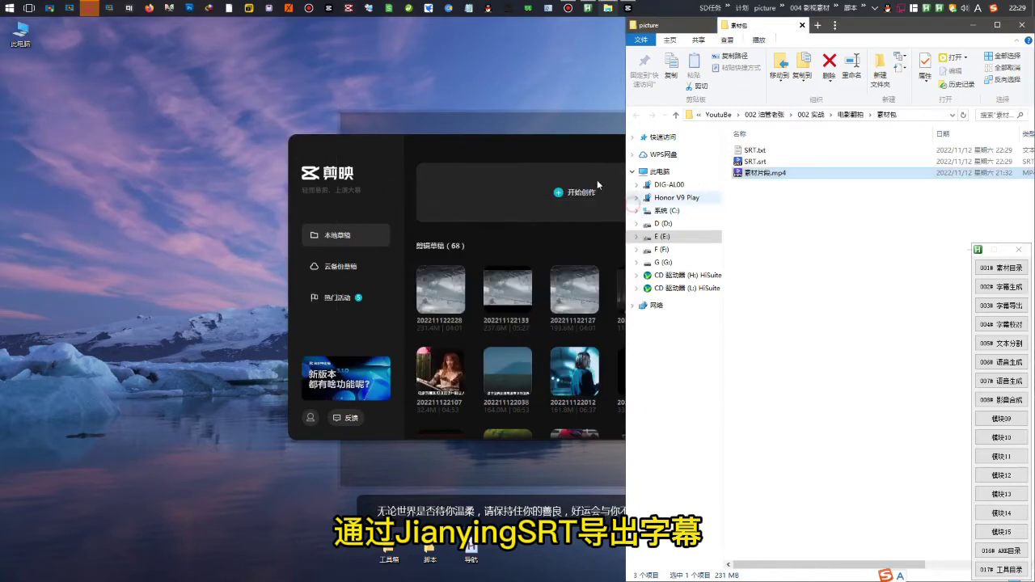
left_click(737, 146)
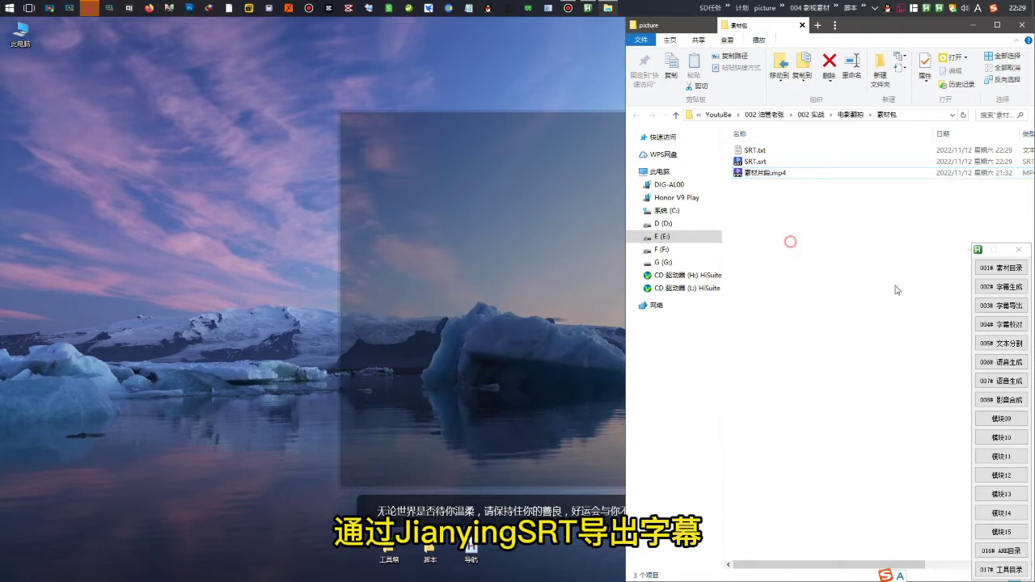
Open SRT.srt in Subtitle Edit and load 素材片段.mp4 as its video.
left_click(1001, 324)
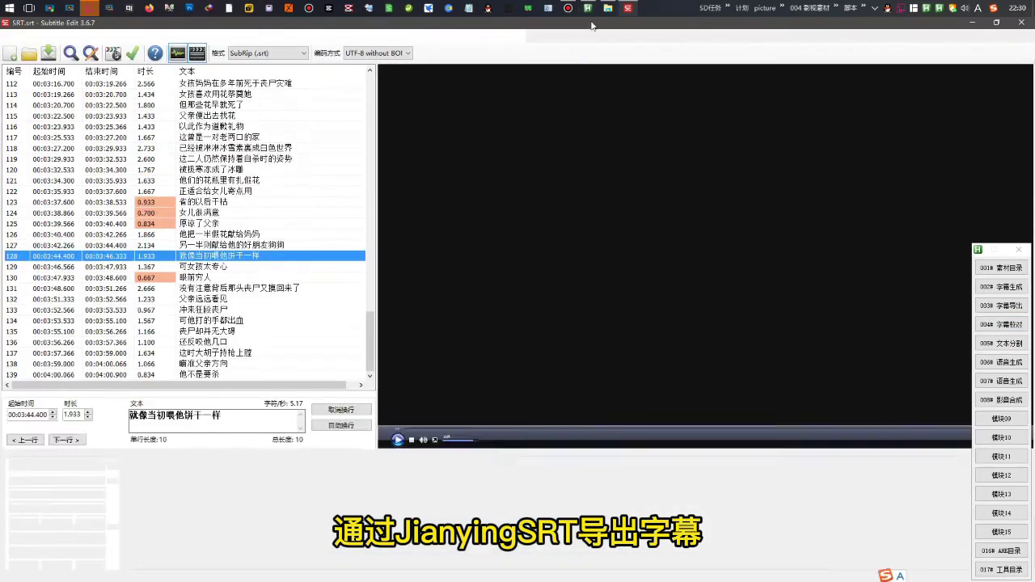
mouse_move(608, 8)
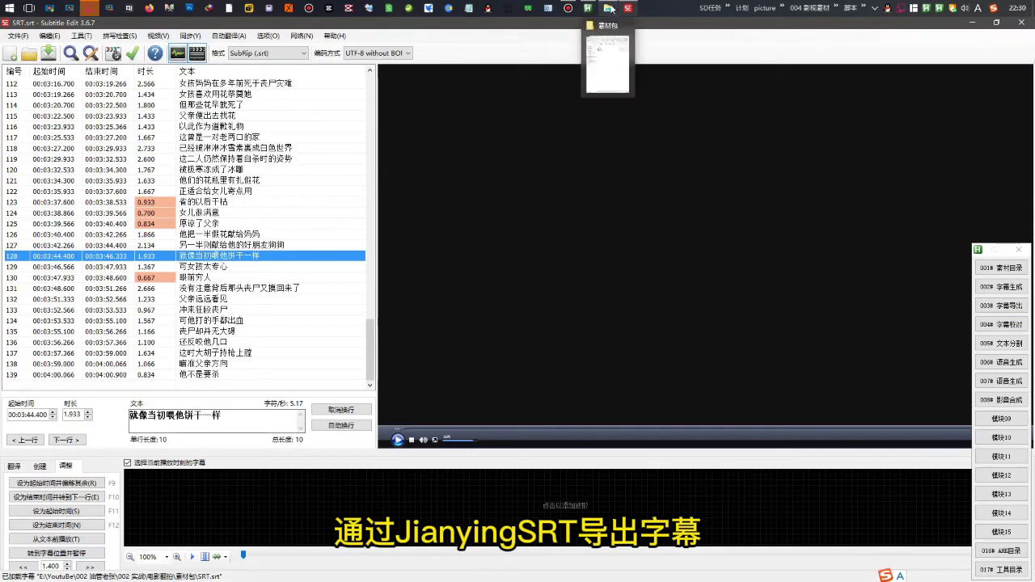
left_click(614, 68)
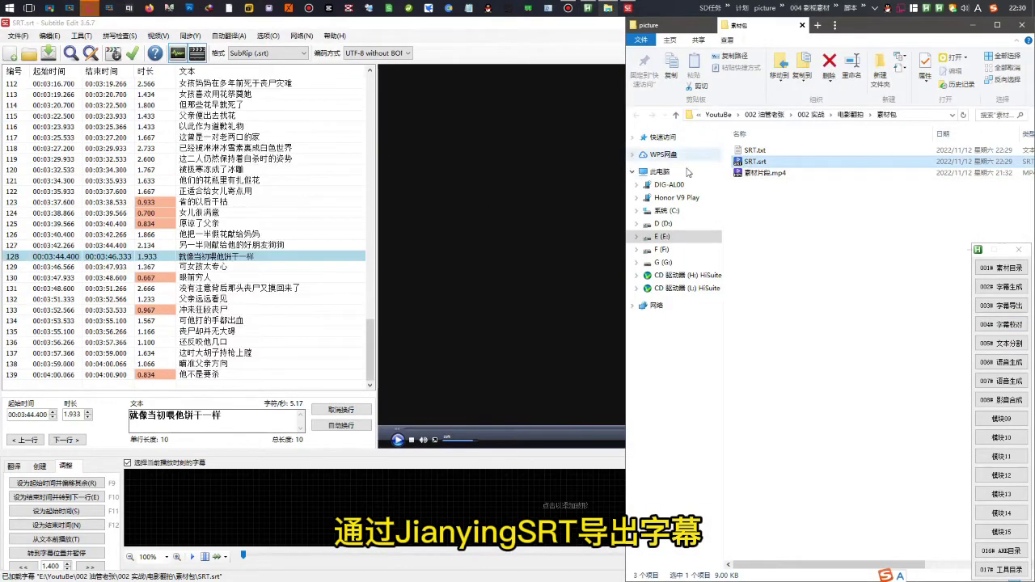
left_click_drag(760, 172, 532, 236)
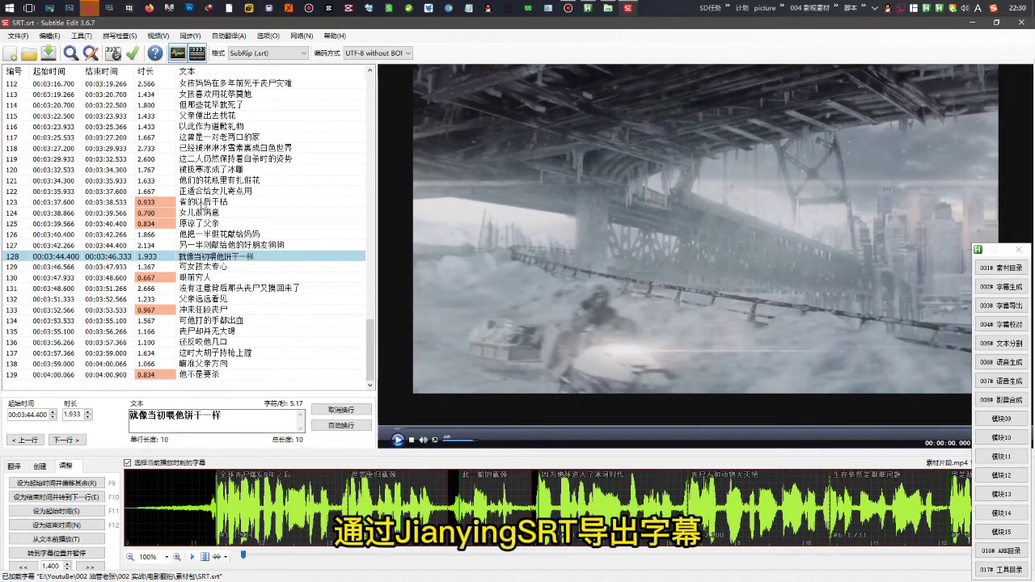
Check the first subtitle lines against the video and correct the text of line 3 to 死一般的平静.
scroll(231, 162, "up", 20)
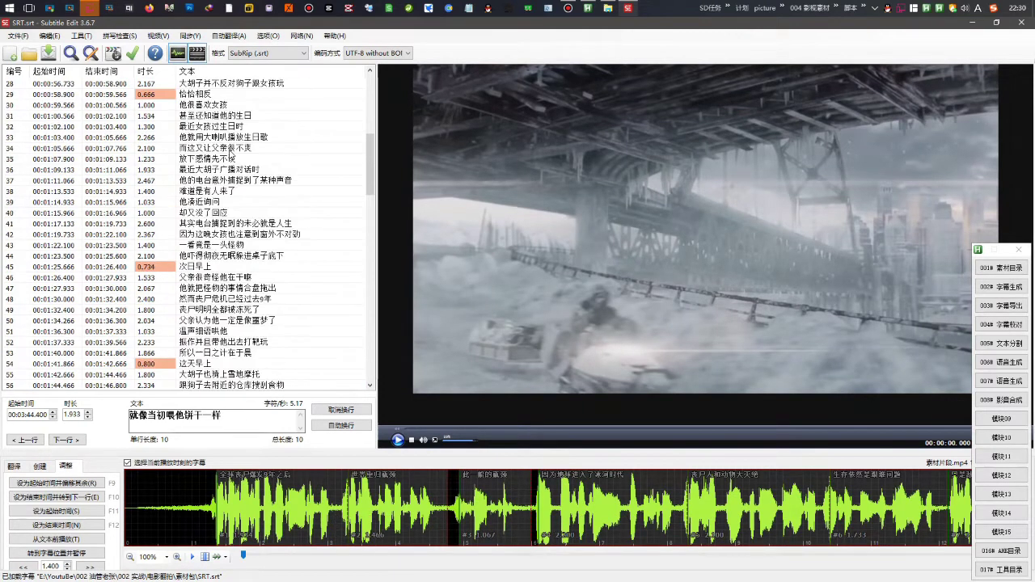
scroll(251, 113, "up", 3)
left_click(245, 84)
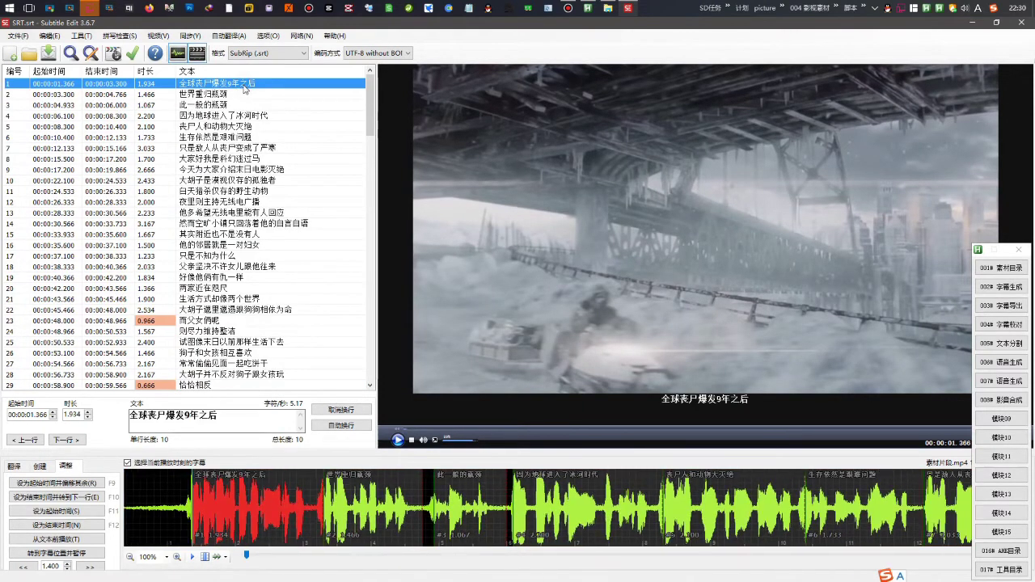
left_click(240, 94)
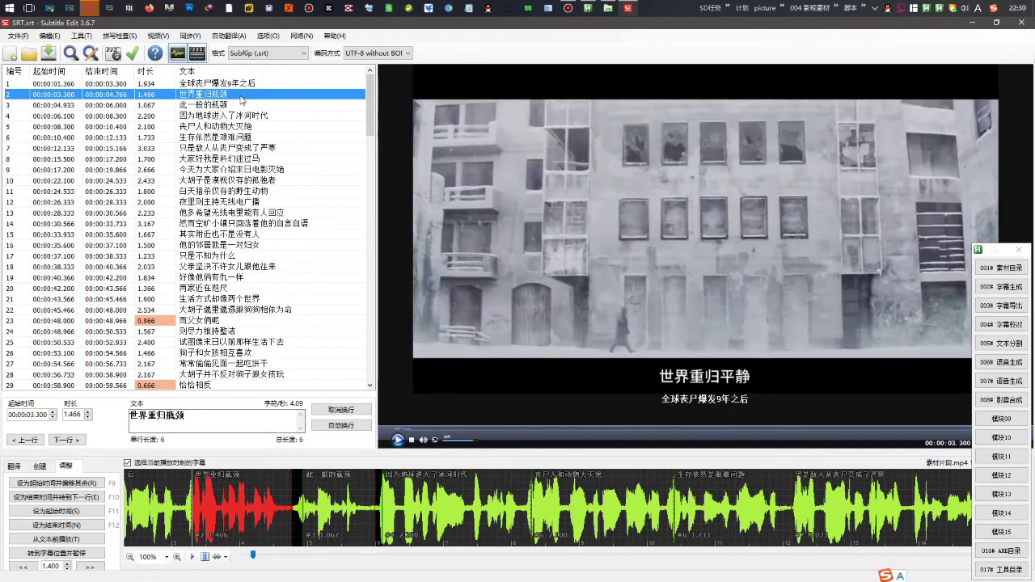
left_click(236, 105)
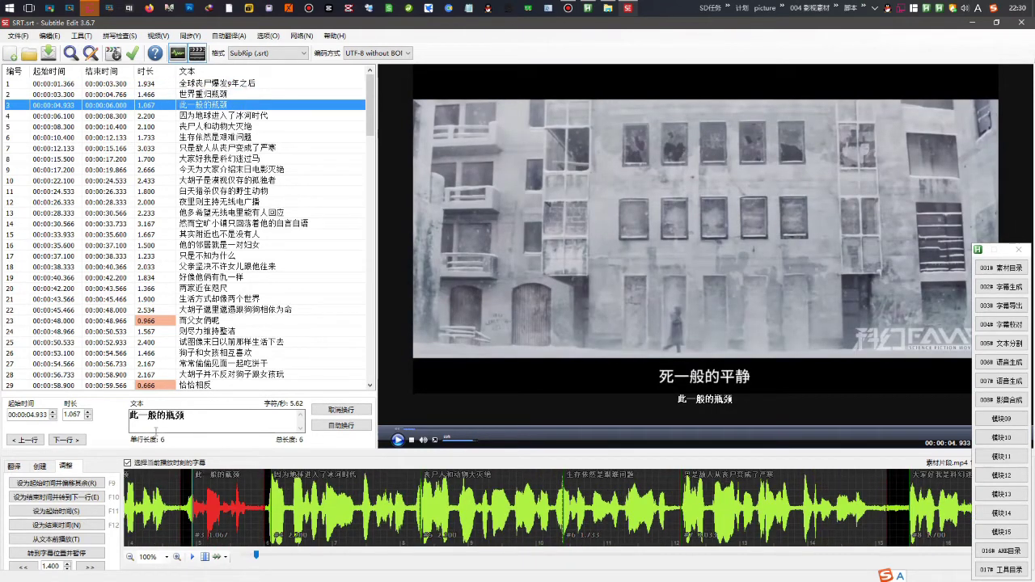
left_click_drag(142, 414, 123, 418)
key("BackSpace")
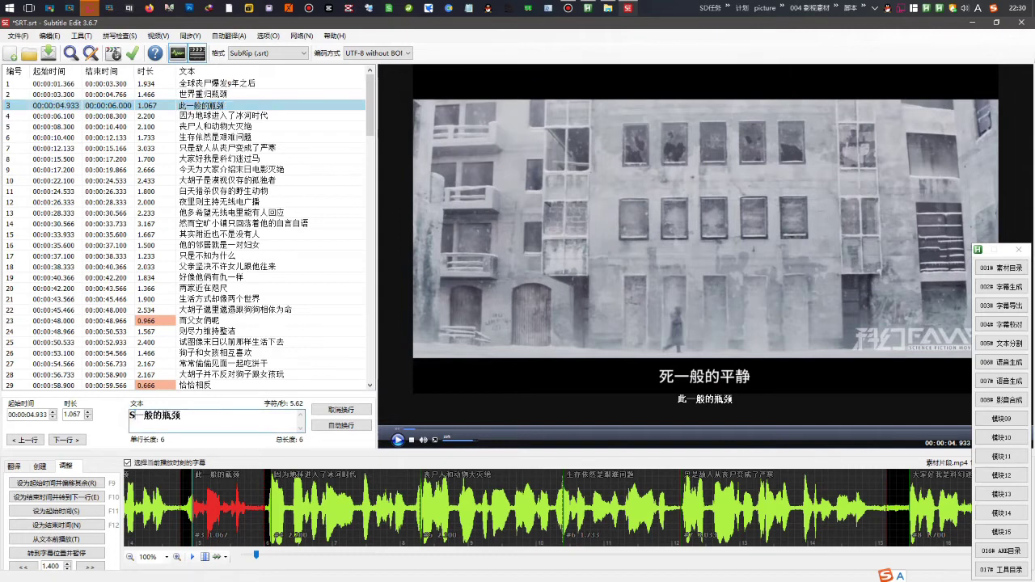
type("si")
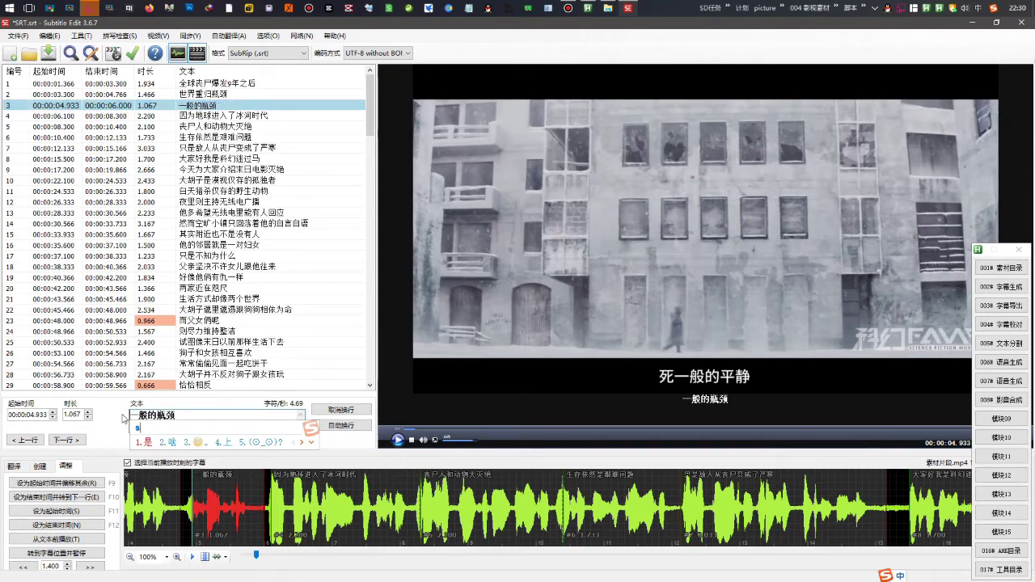
type("4")
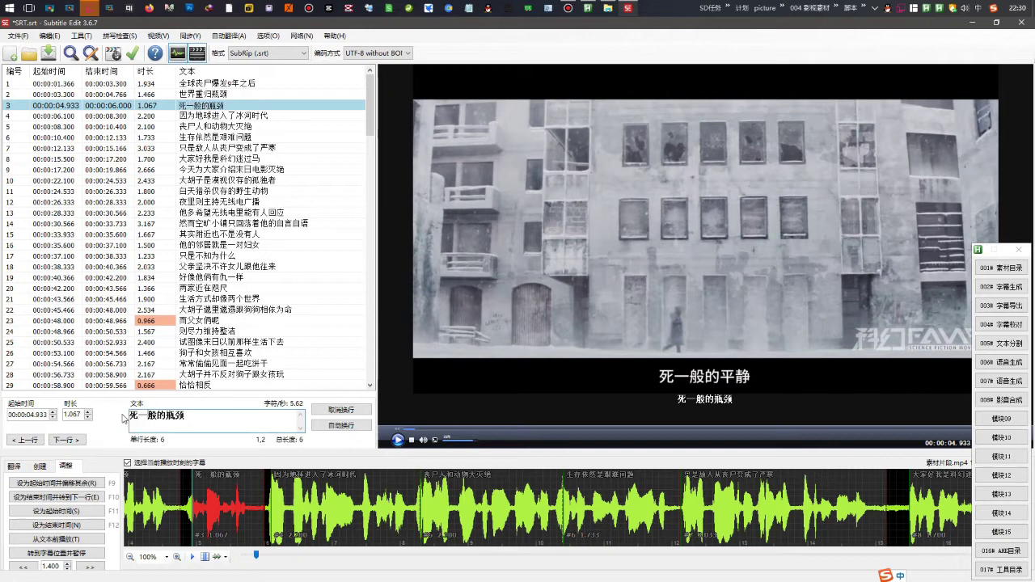
type("pingjing")
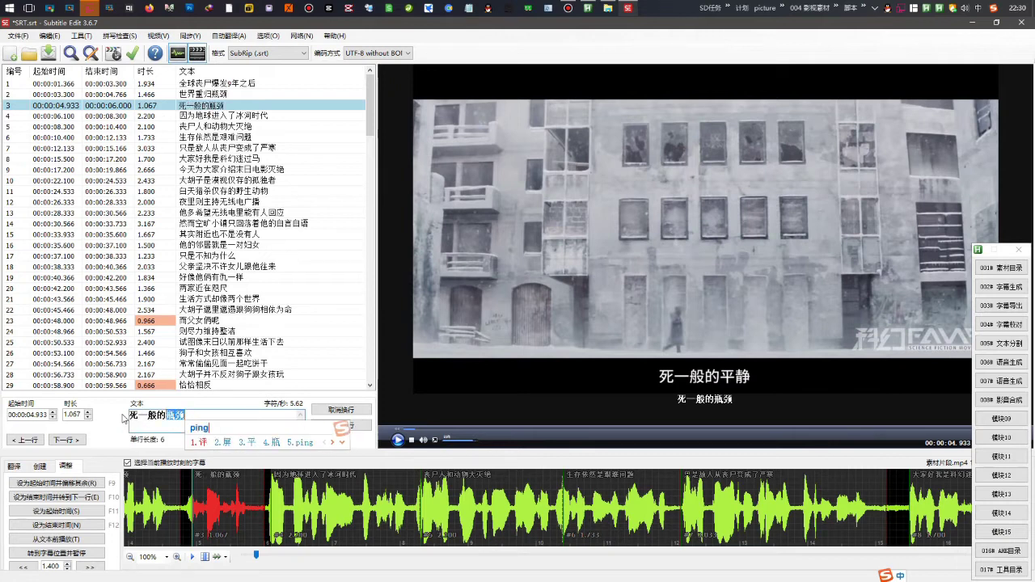
key("space")
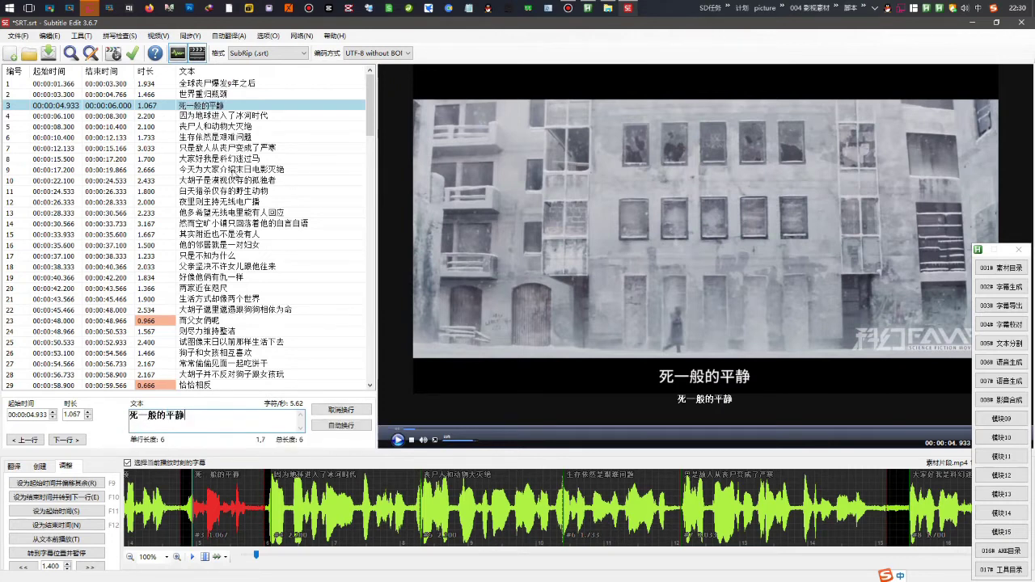
Go through subtitle lines 4 to 18 one by one and read their text for recognition errors.
left_click(234, 116)
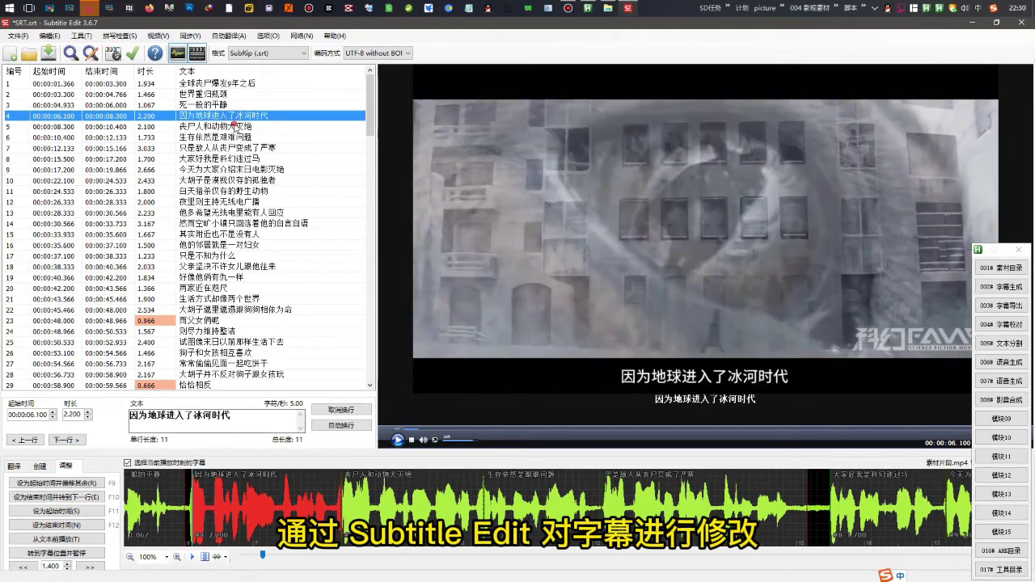
left_click(234, 126)
left_click(235, 137)
left_click(236, 148)
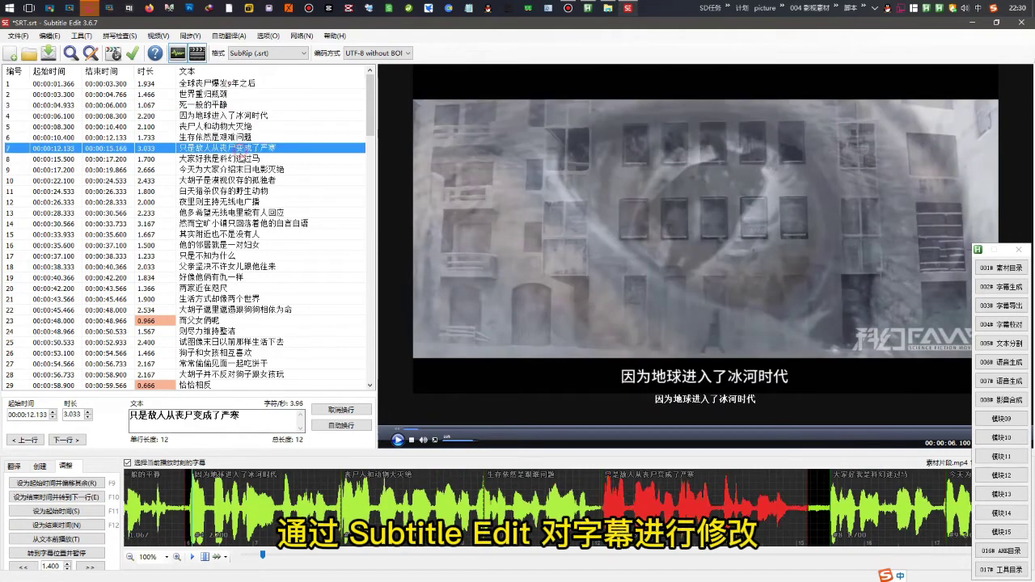
left_click(237, 159)
left_click(239, 169)
left_click(241, 180)
left_click(242, 191)
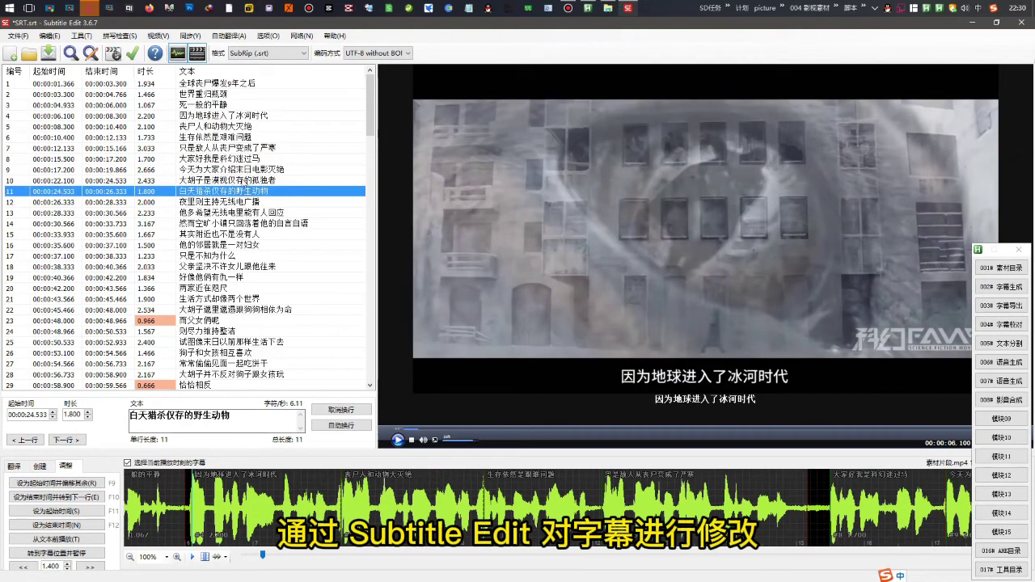
left_click(244, 180)
left_click(243, 148)
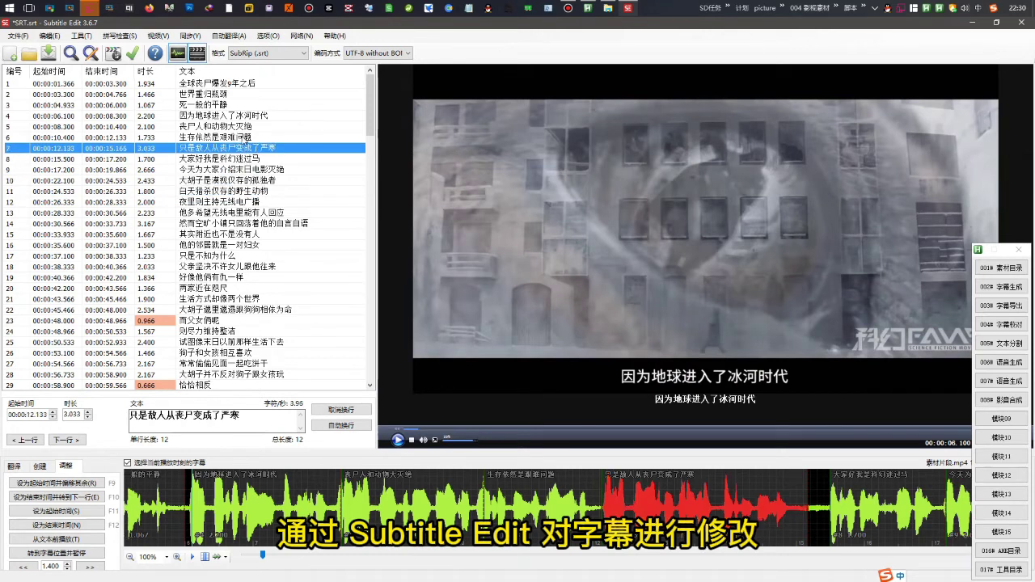
left_click(244, 139)
left_click(244, 148)
left_click(242, 169)
left_click(241, 180)
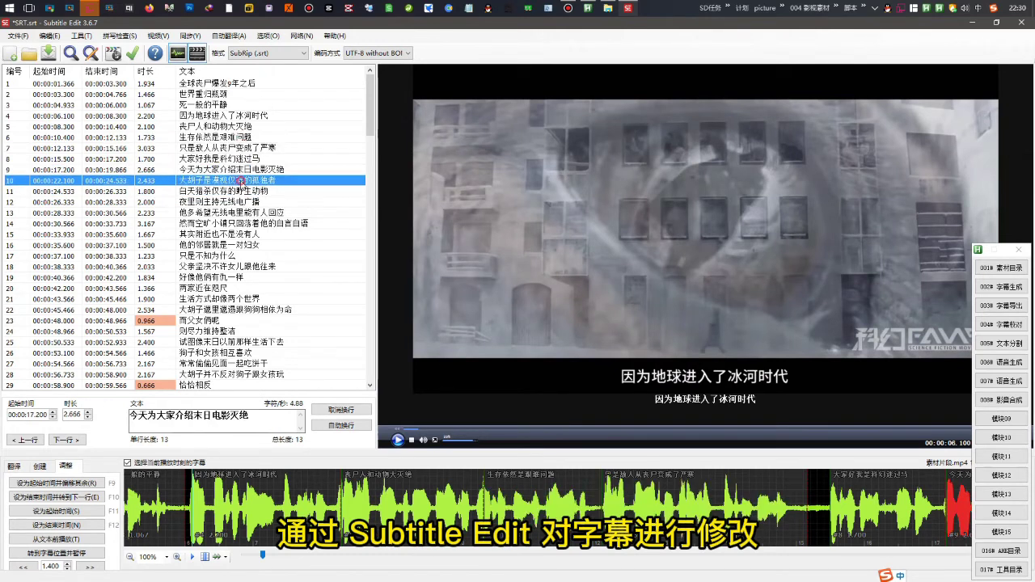
left_click(241, 191)
left_click(241, 201)
left_click(241, 212)
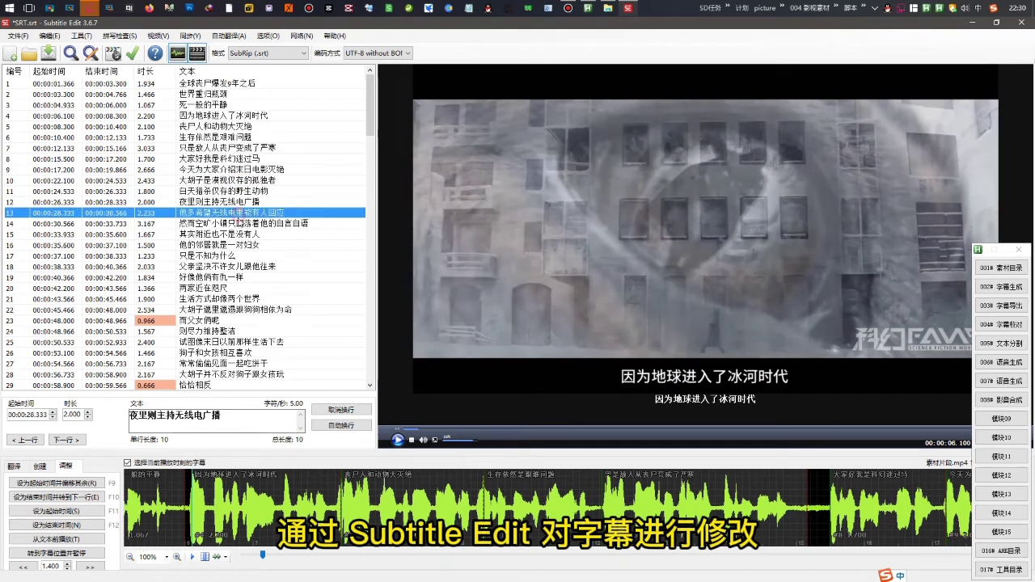
left_click(241, 223)
left_click(236, 233)
left_click(236, 244)
left_click(236, 255)
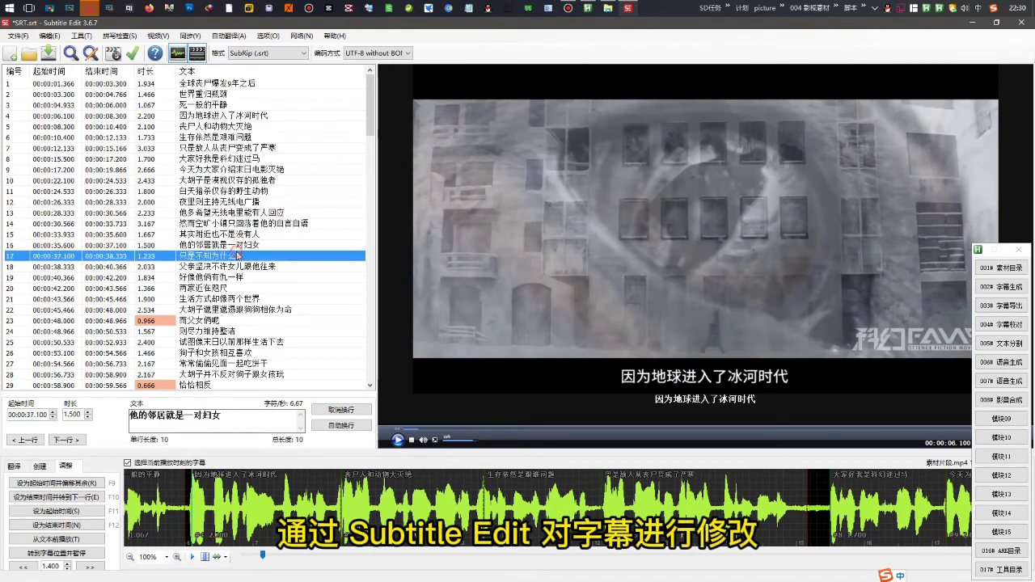
left_click(237, 266)
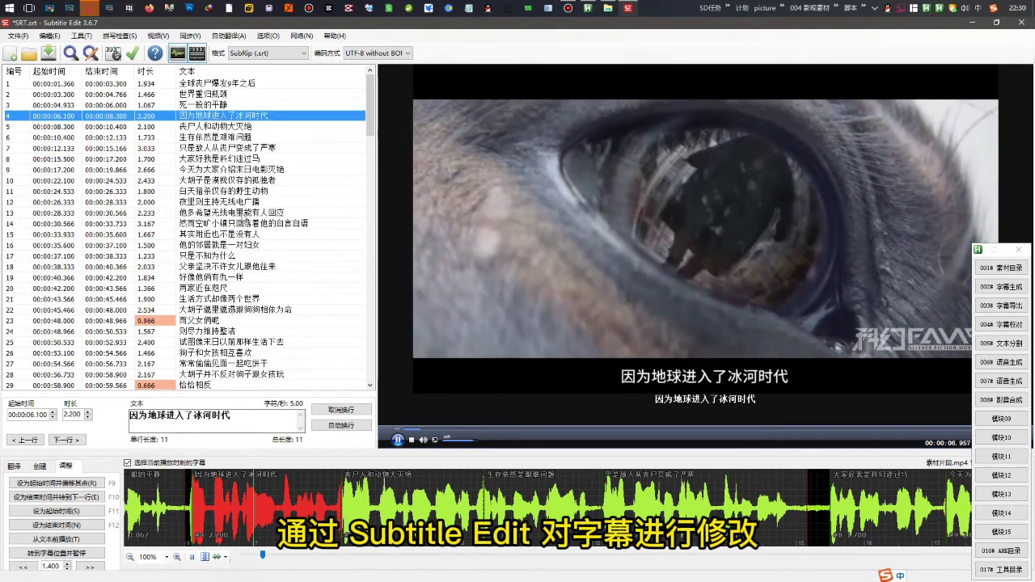
Spot-check subtitle lines further down the list against the video, including lines 16 and 59 and those near the end.
double_click(230, 245)
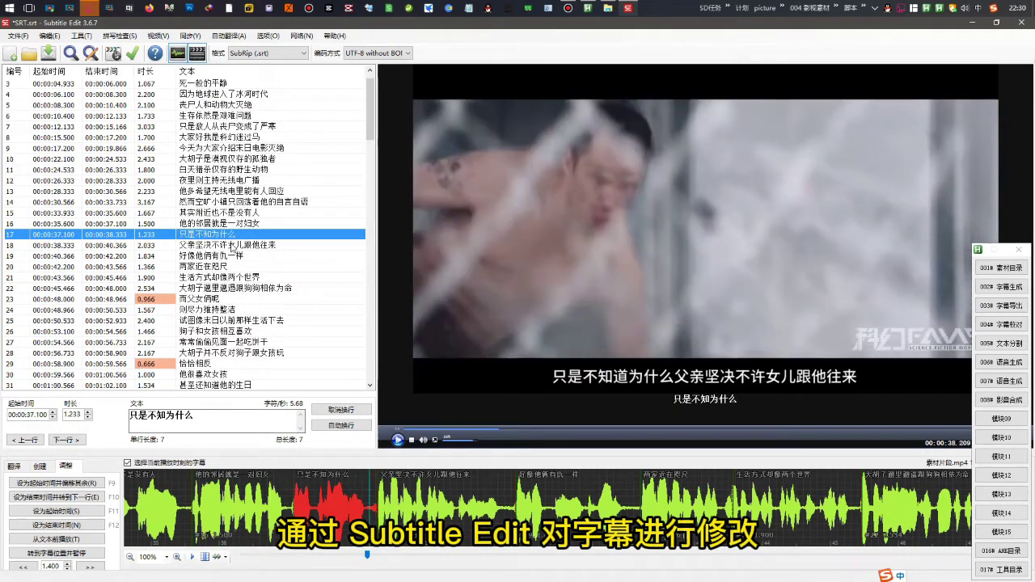
scroll(231, 320, "down", 12)
double_click(227, 299)
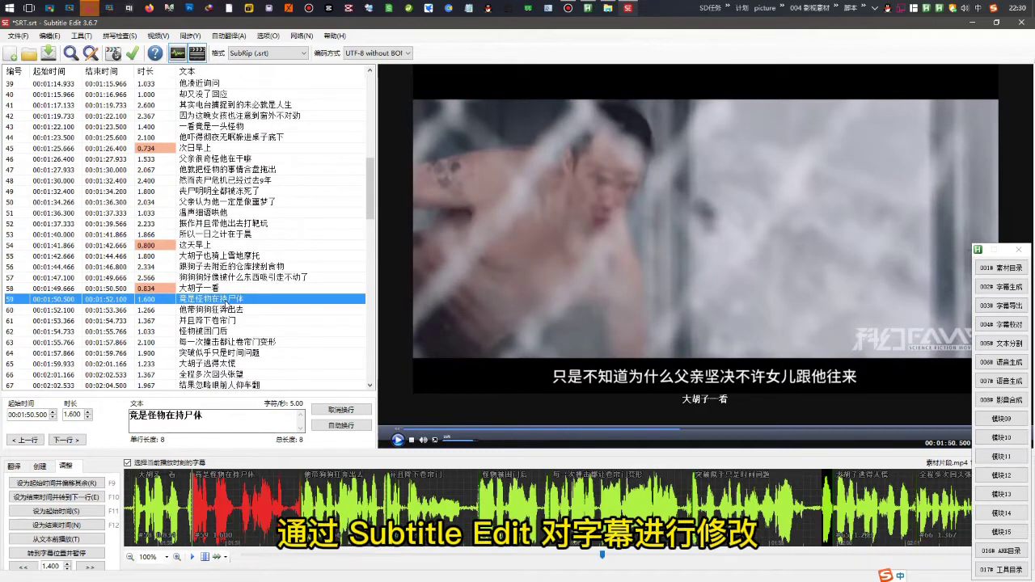
scroll(227, 301, "down", 20)
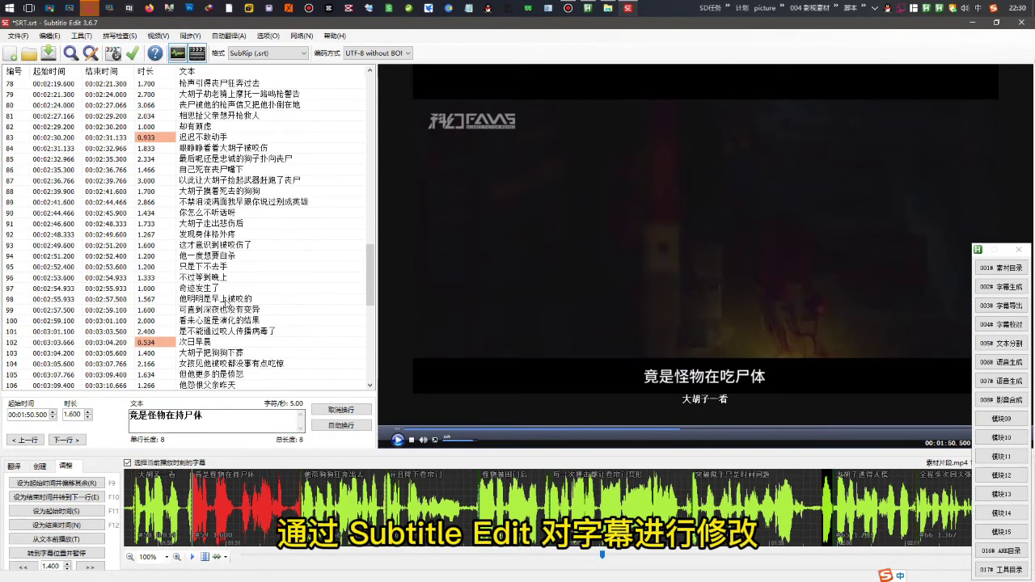
double_click(226, 320)
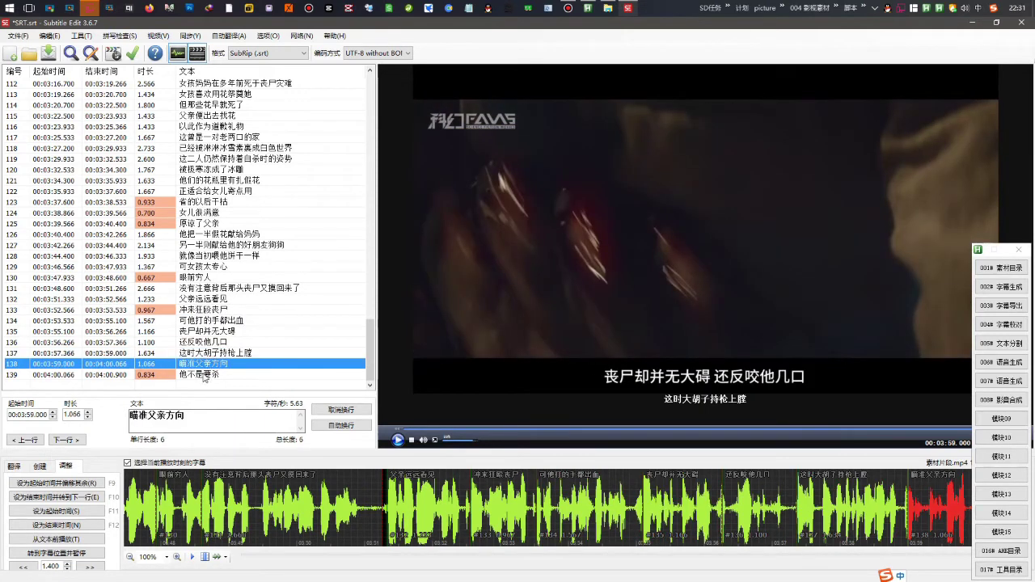
left_click(227, 298)
left_click(178, 223)
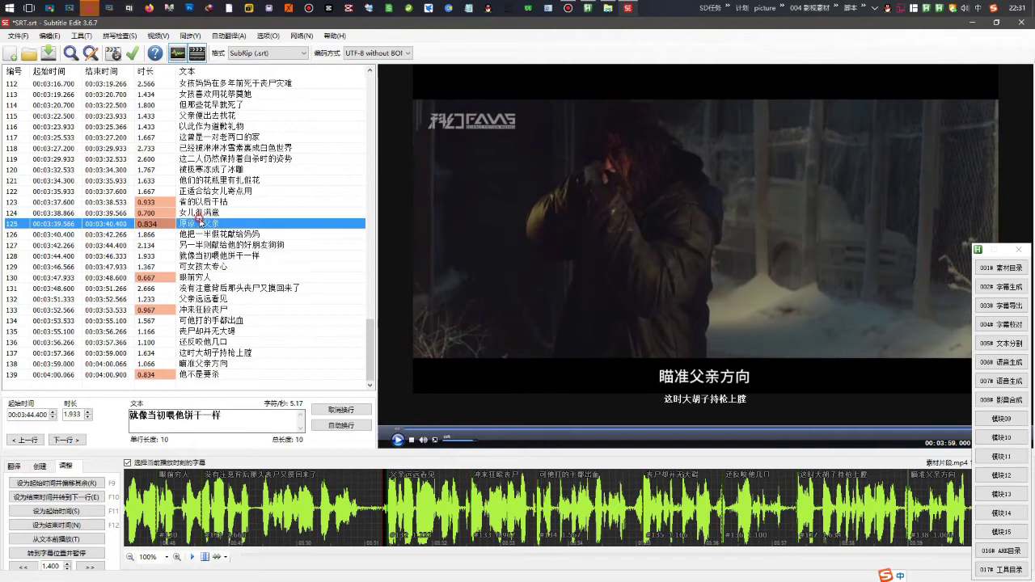
Export the subtitles as plain text to SRT.txt in the 素材包 folder, overwriting the existing file, and close Subtitle Edit without saving SRT.srt.
left_click(18, 35)
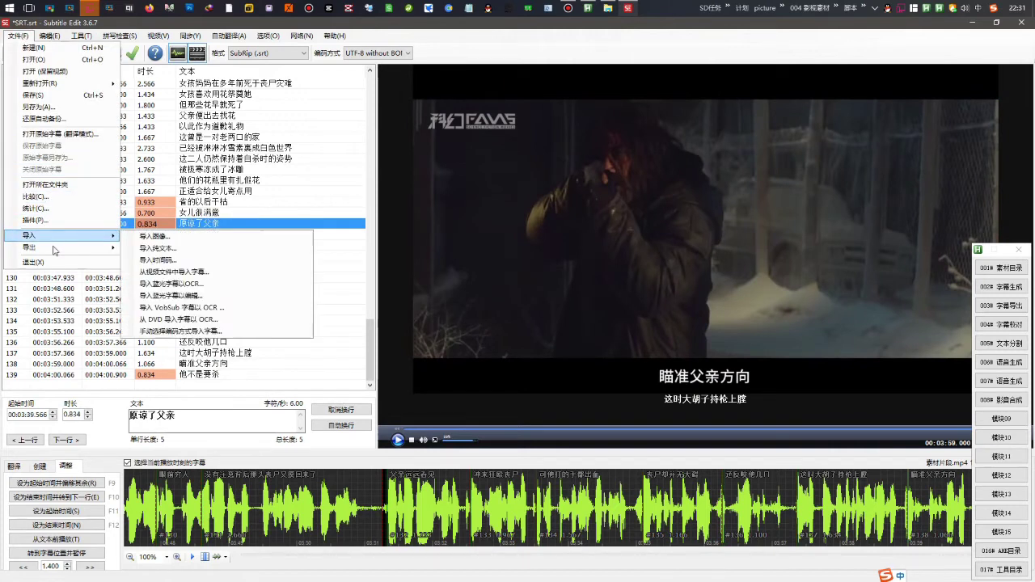
mouse_move(55, 250)
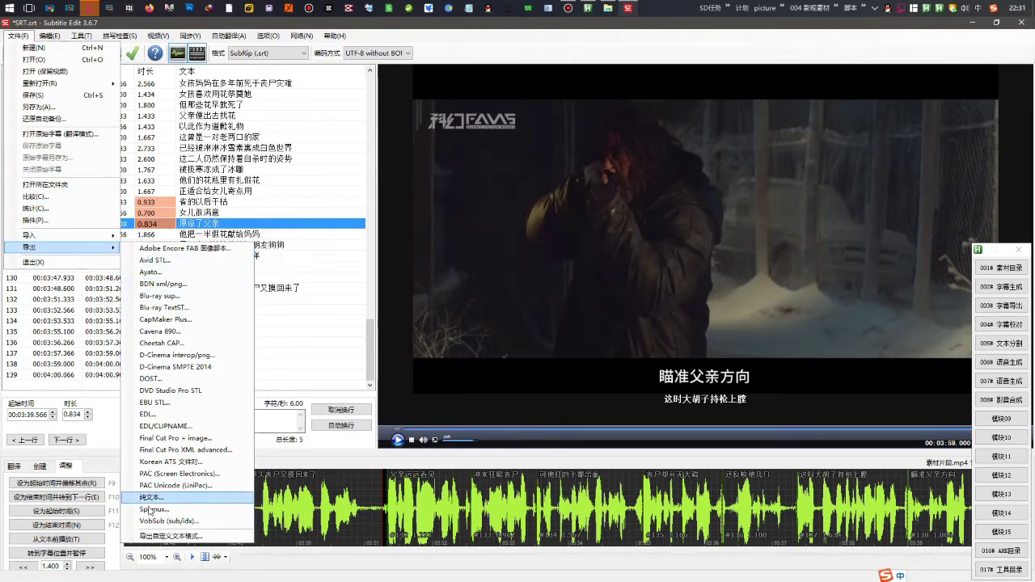
left_click(151, 496)
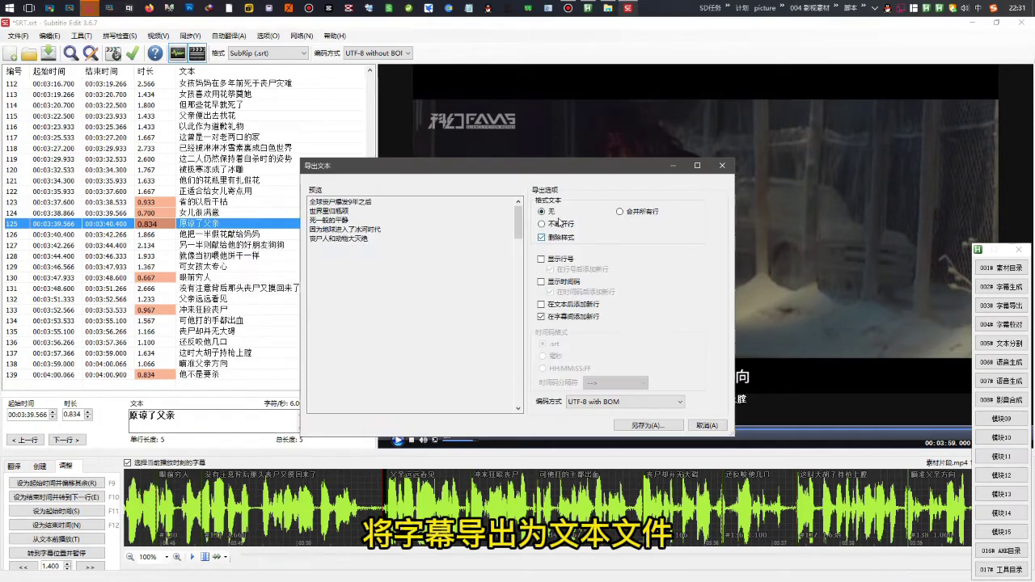
left_click(633, 426)
double_click(426, 259)
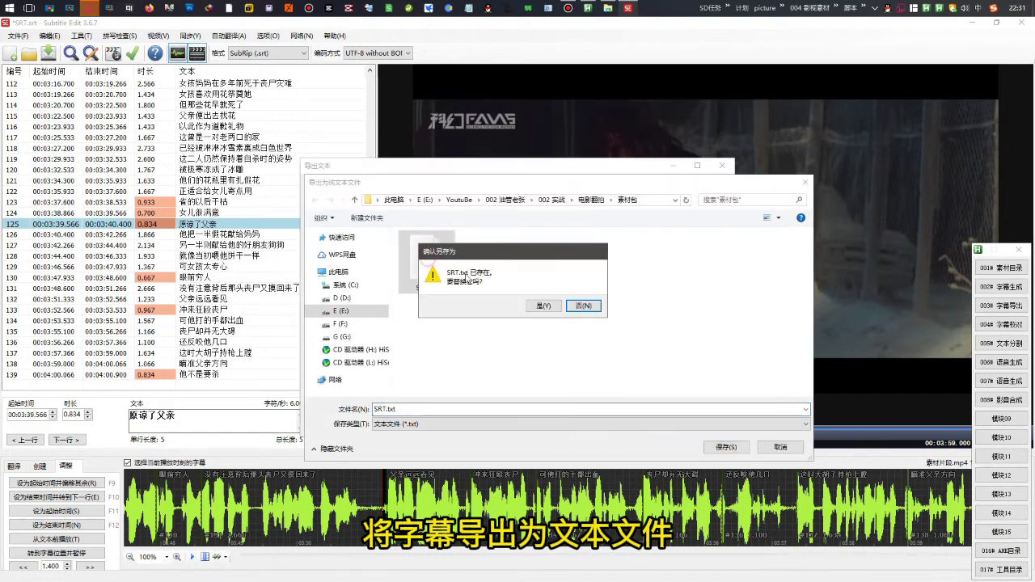
left_click(541, 306)
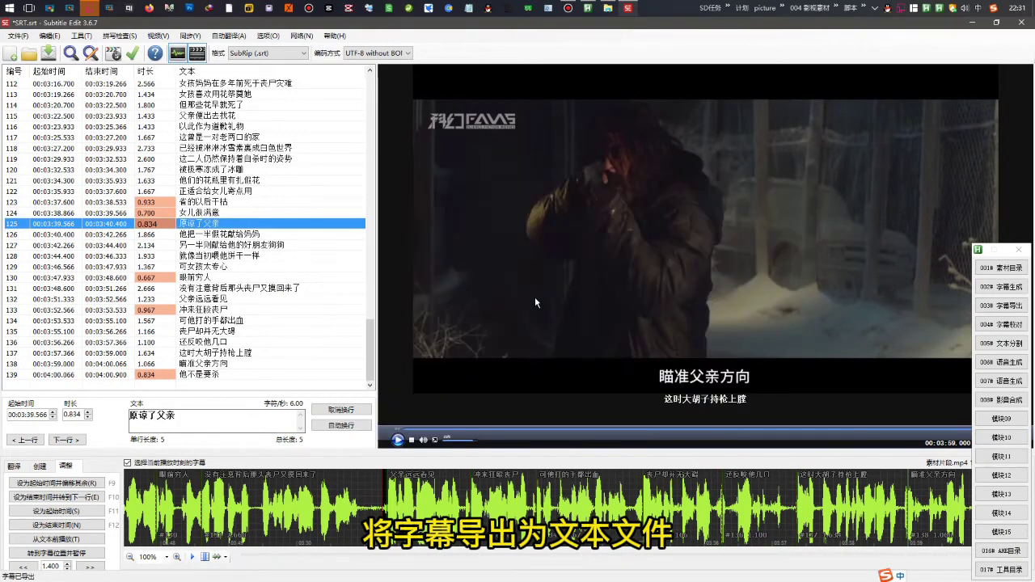
left_click(1019, 23)
left_click(564, 349)
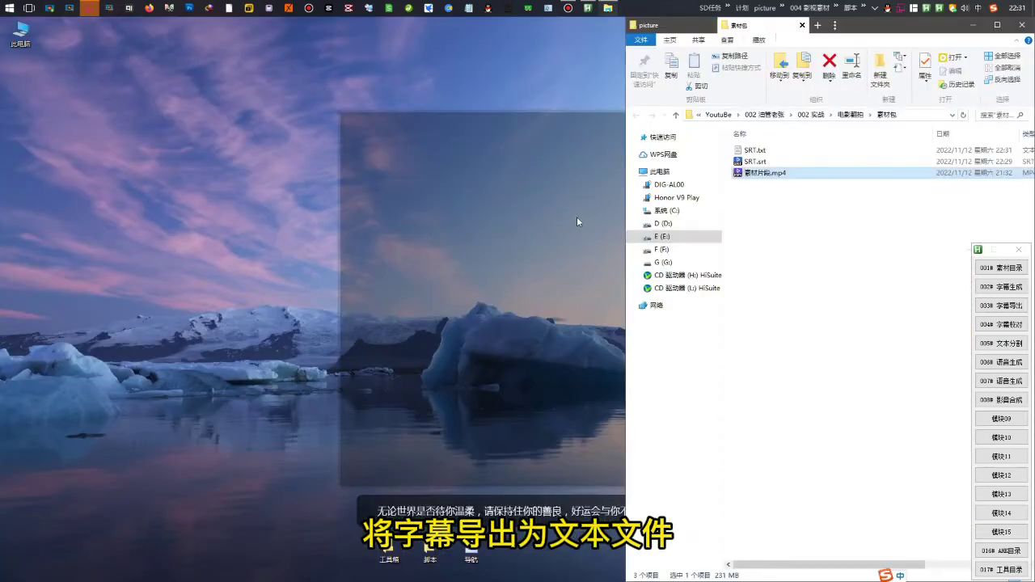
Launch the 文本分割 tool 数据包工具2018 and load SRT.txt from the 素材包 folder as its source file.
left_click(816, 221)
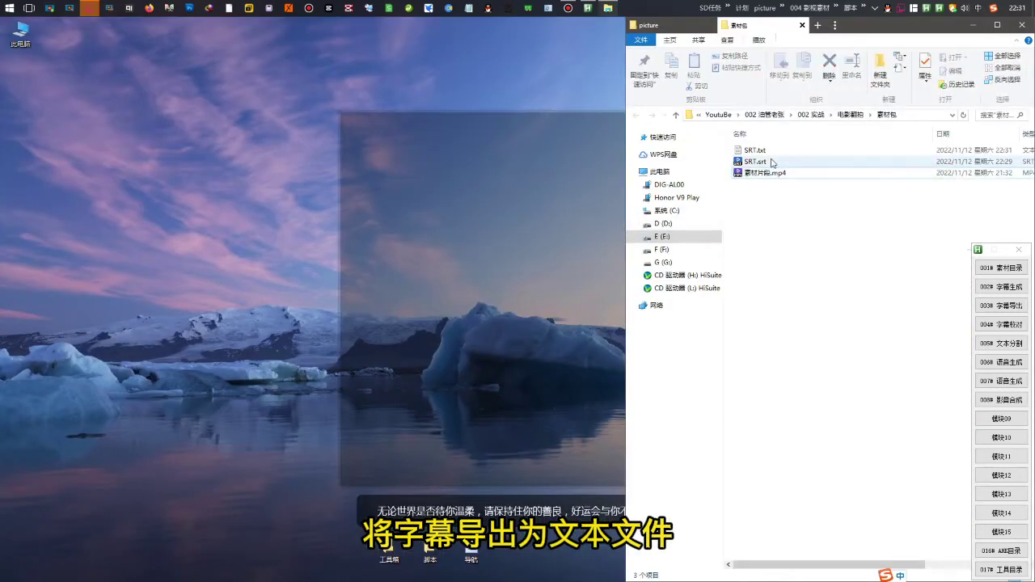
left_click(1002, 346)
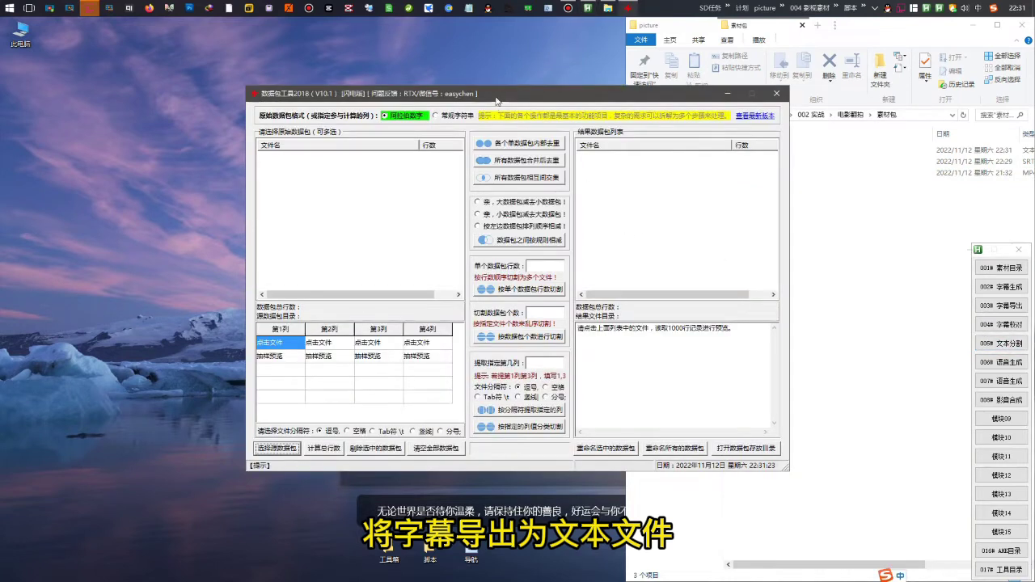
left_click_drag(496, 101, 366, 131)
left_click_drag(754, 150, 323, 261)
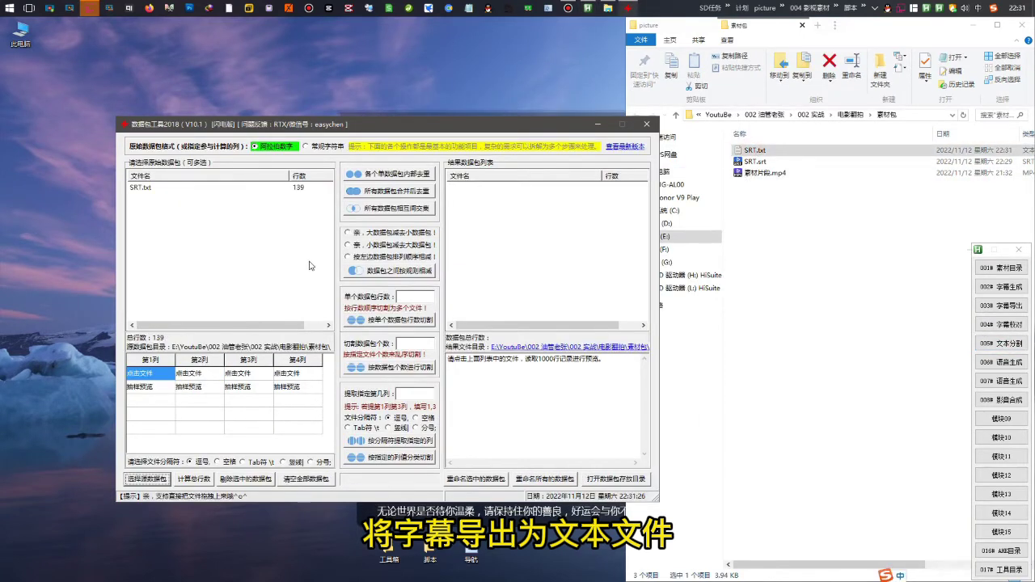
Split SRT.txt sequentially into text files of 20 lines each, and close the splitting tool.
left_click(410, 296)
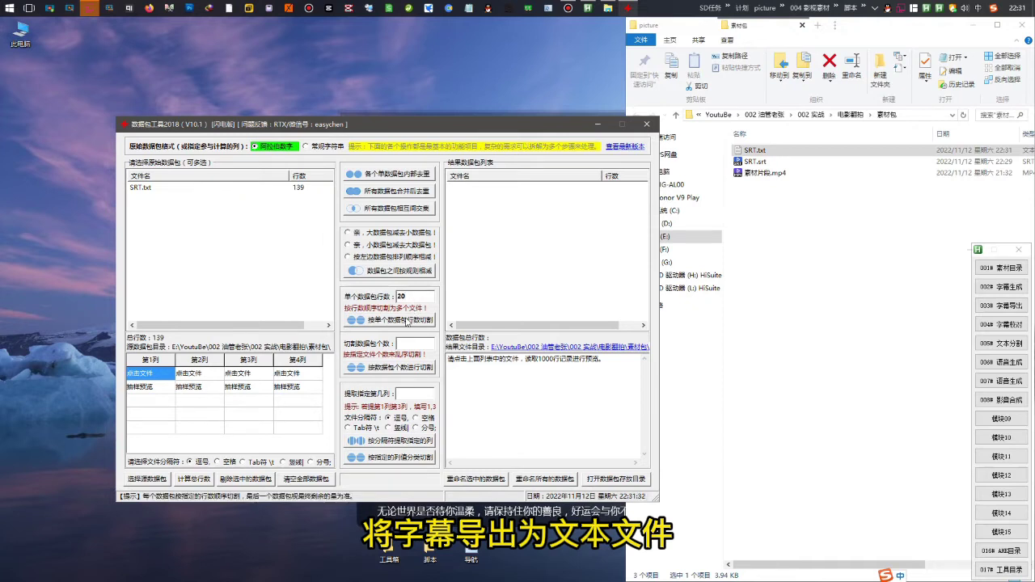
left_click(409, 320)
left_click(581, 346)
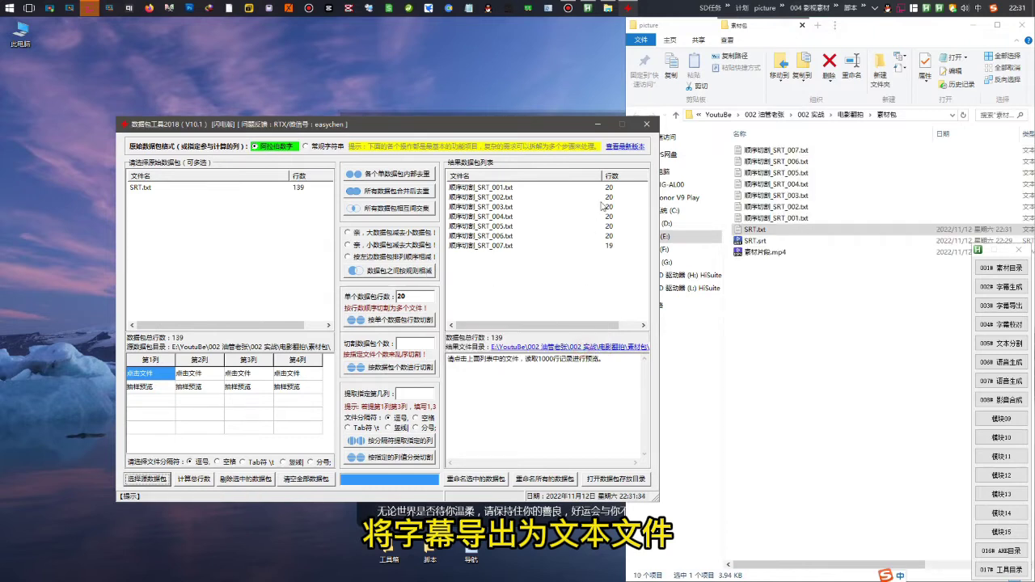
left_click(647, 126)
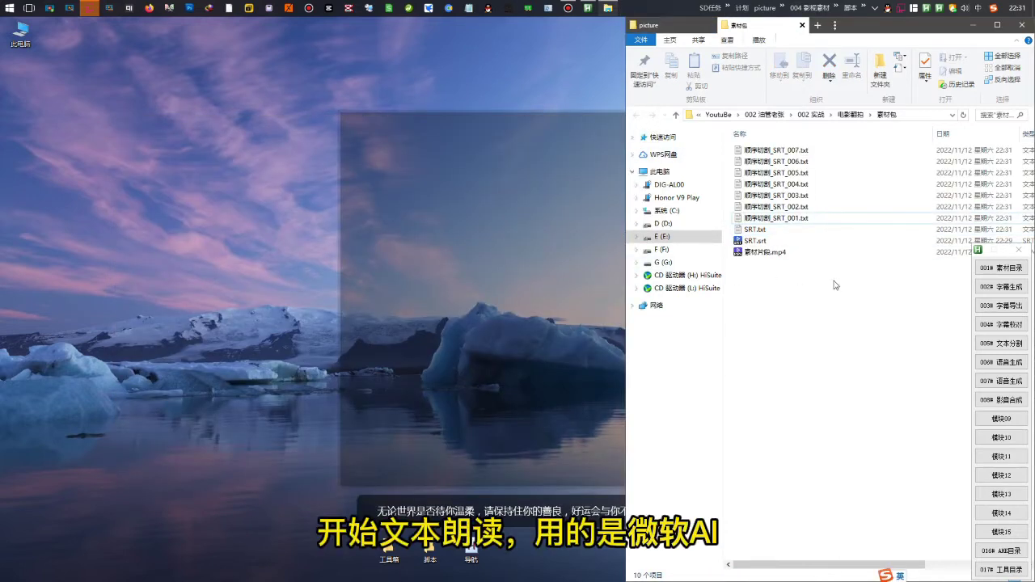
Launch 微软语音合成助手 and add 顺序切割_SRT_001.txt through 顺序切割_SRT_007.txt to its batch conversion list.
left_click(1021, 382)
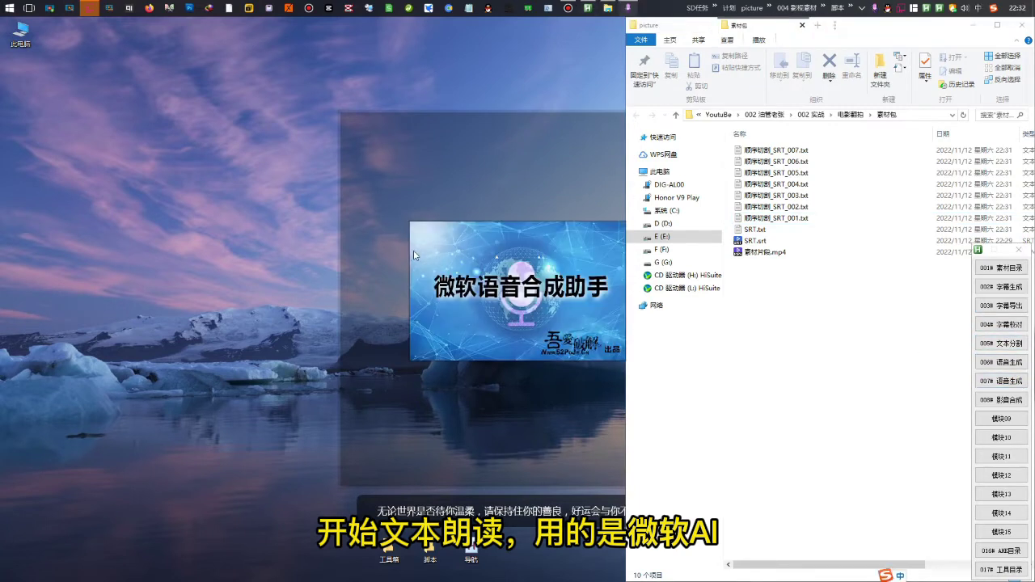
left_click_drag(458, 166, 260, 173)
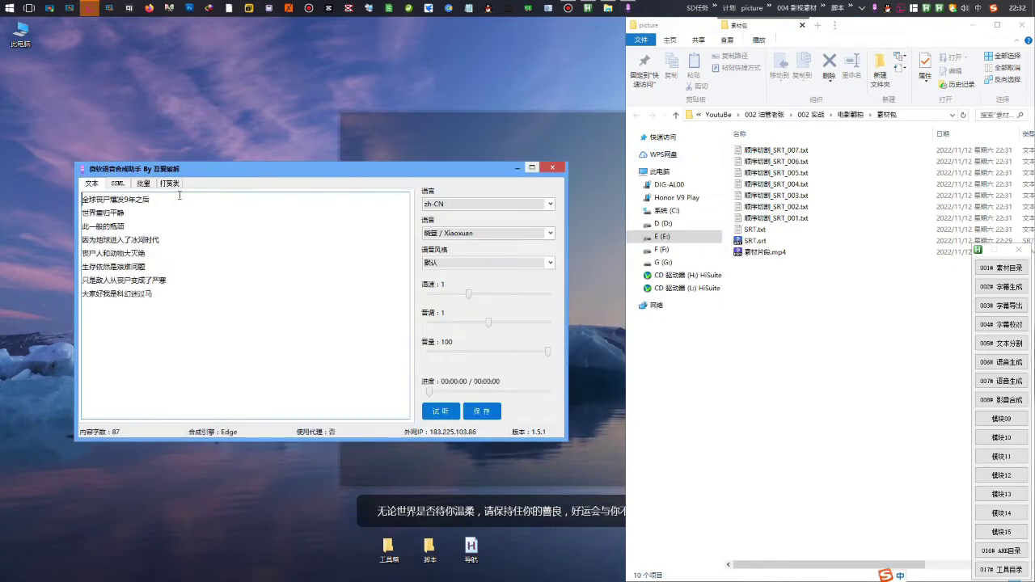
left_click(143, 184)
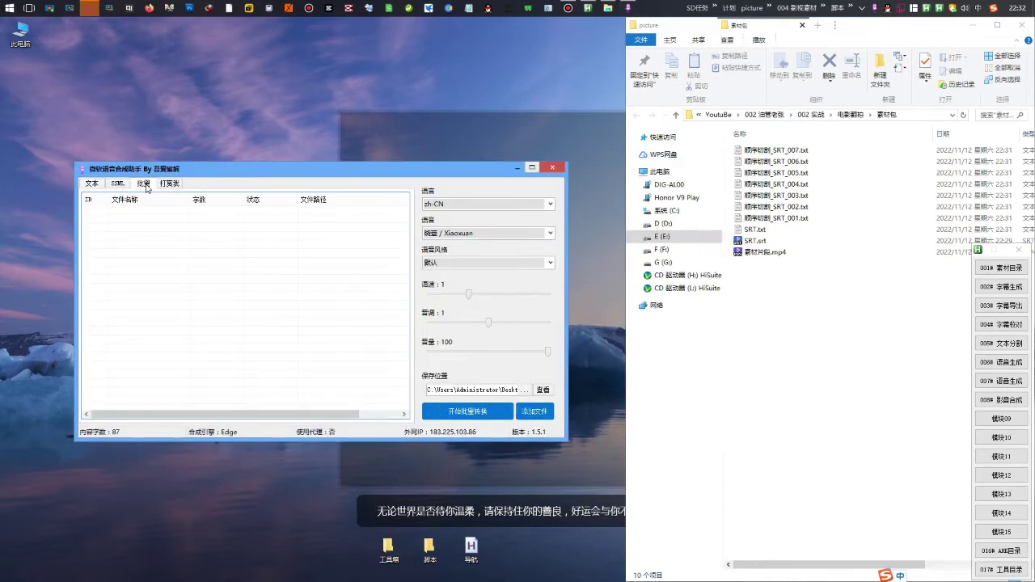
left_click(775, 218)
left_click(774, 152, "shift")
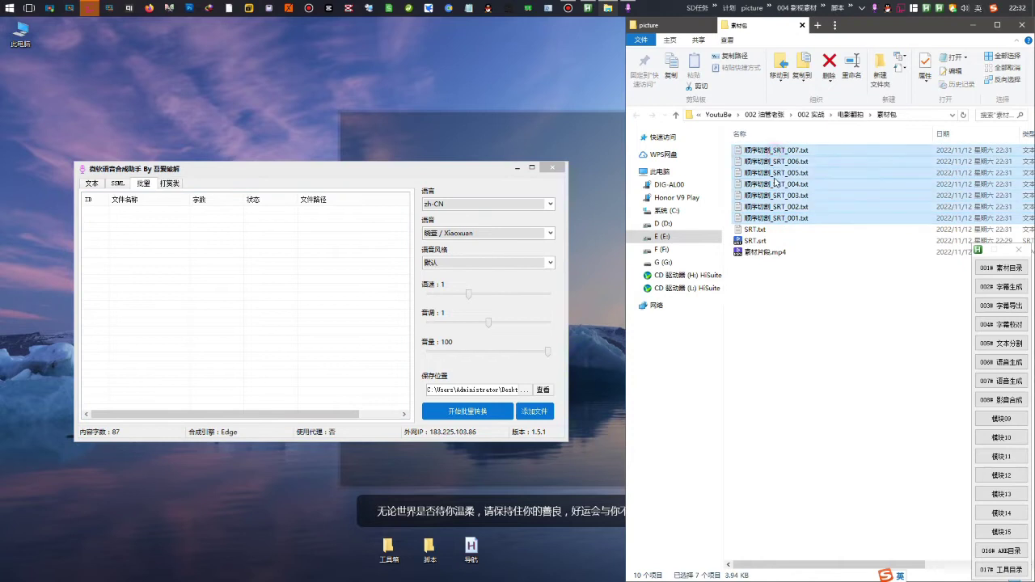
left_click_drag(775, 182, 363, 242)
Set the voice to 云希 / Yunxi with the style 旁白 - 放松, and run the batch conversion to speech.
left_click(465, 233)
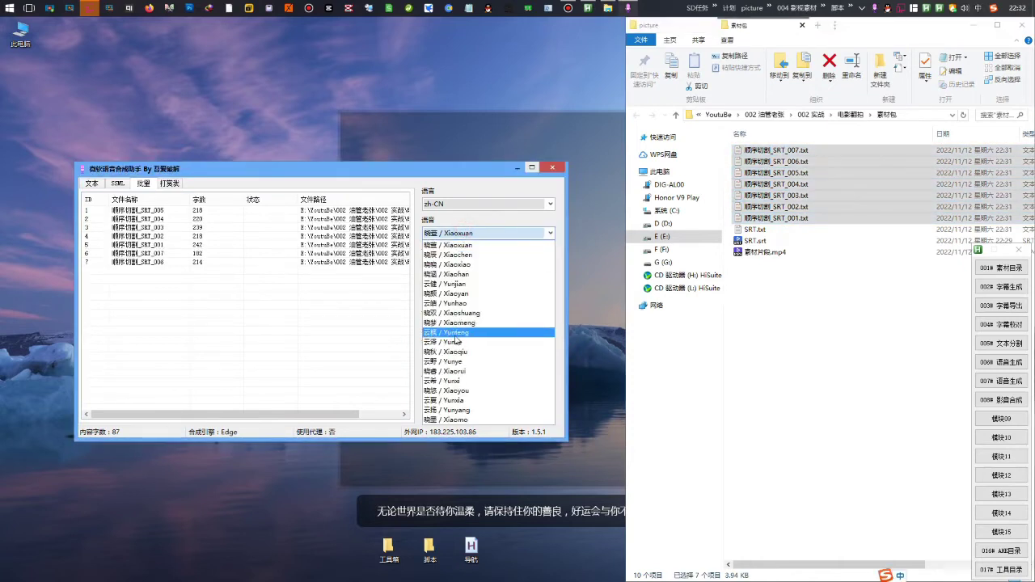
left_click(450, 380)
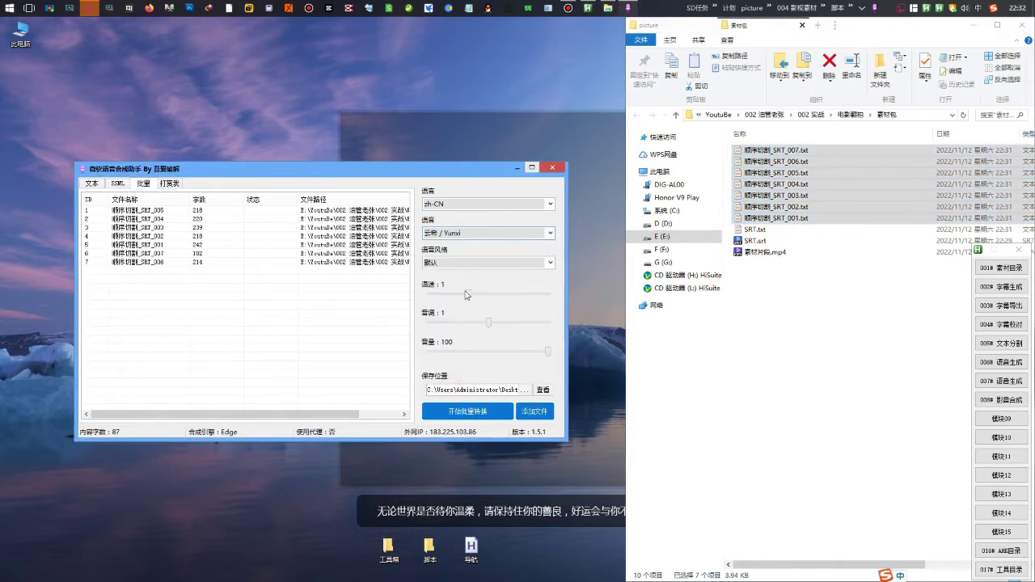
left_click(463, 263)
left_click(449, 371)
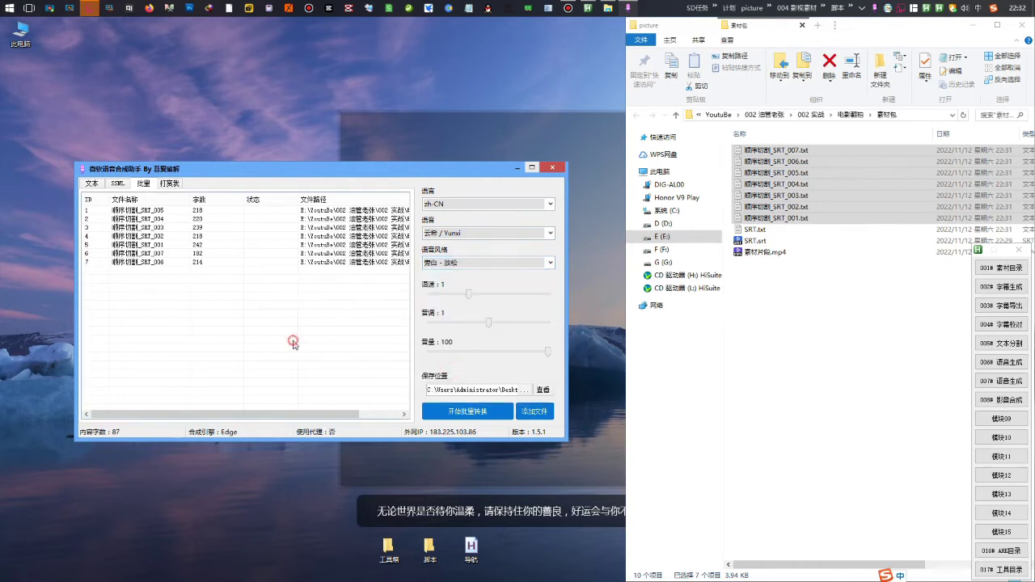
left_click(450, 414)
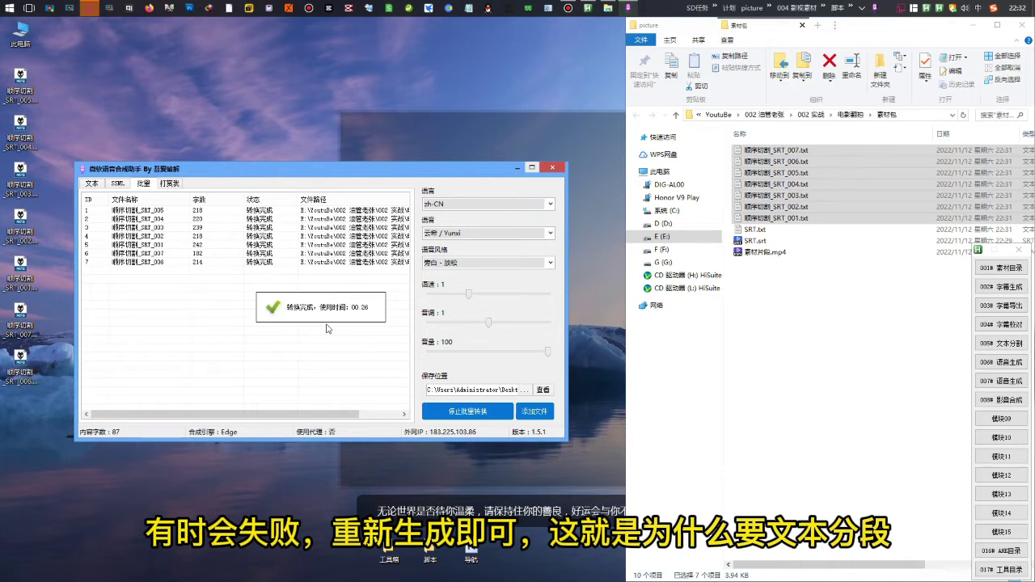
Move the generated 顺序切割_SRT MP3 files from the desktop into the 素材包 folder.
left_click_drag(62, 398, 16, 86)
left_click_drag(415, 236, 784, 342)
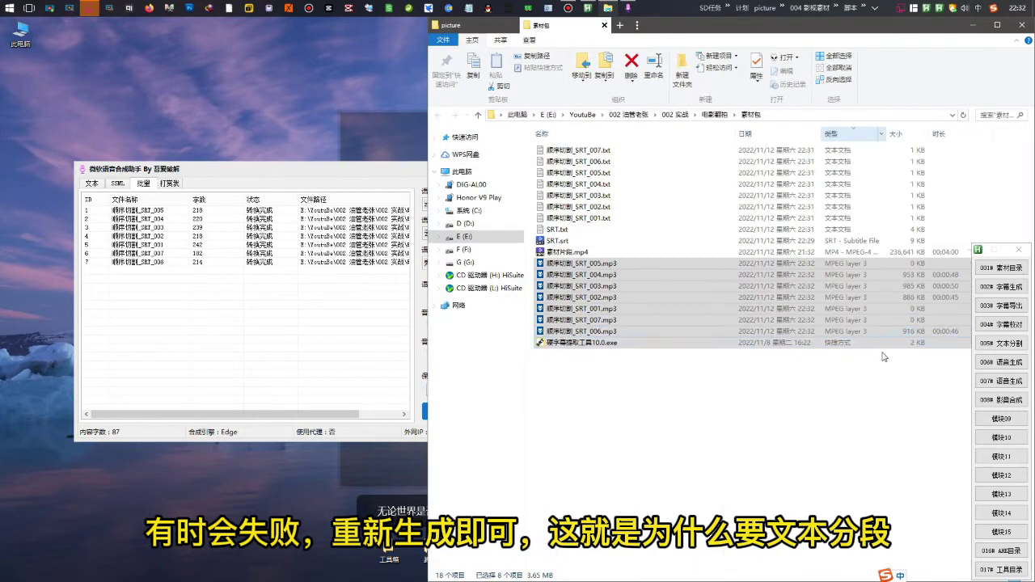
Pick out the 0 KB files 顺序切割_SRT_001.mp3, 005 and 007 in 素材包, and clear the batch conversion list.
left_click(907, 309)
left_click(910, 320, "ctrl")
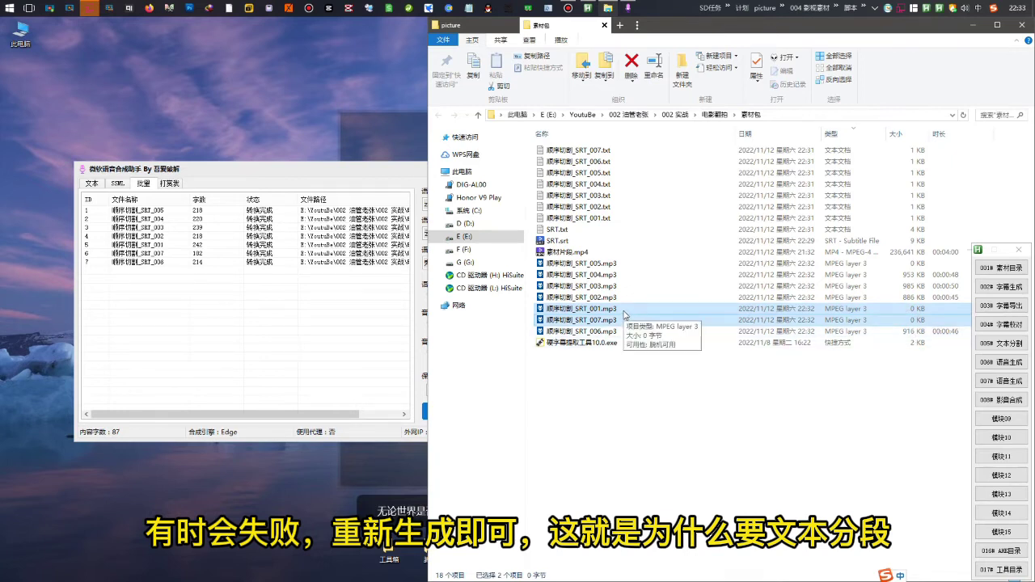
left_click(612, 264, "ctrl")
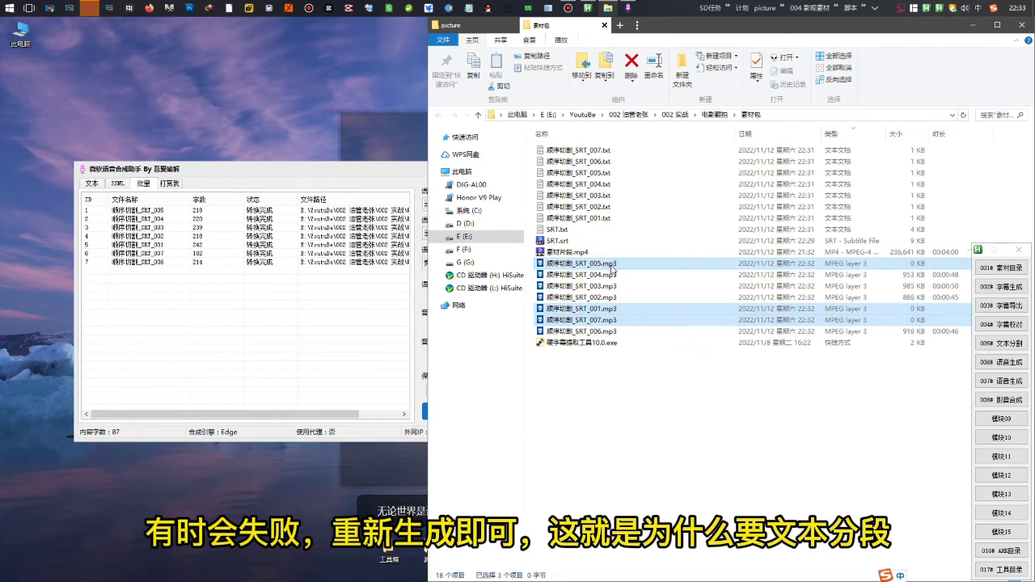
left_click(316, 243)
key("ctrl+a")
key("Delete")
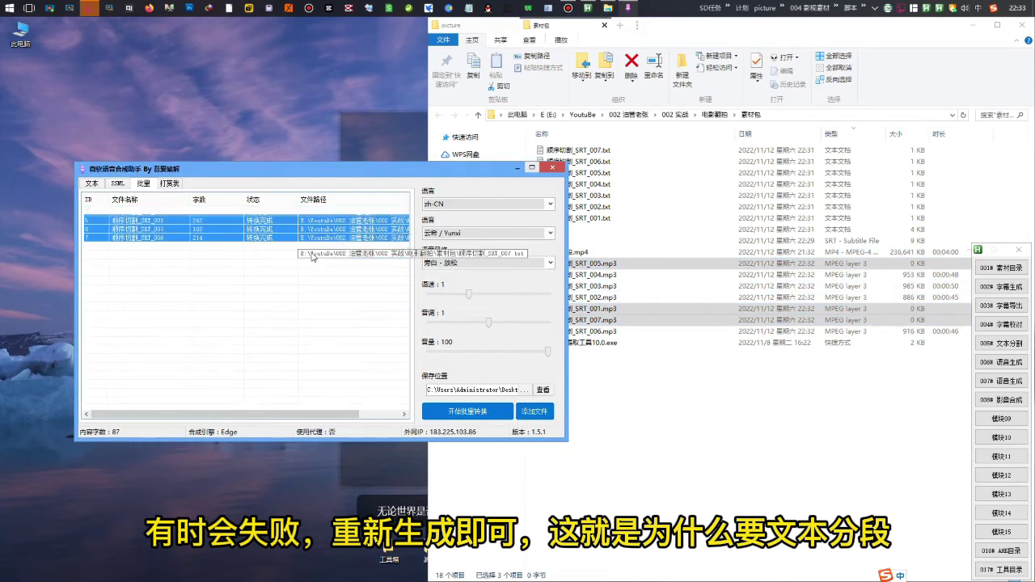
Add 顺序切割_SRT_001.txt, 005 and 007 to the empty batch conversion list and run the batch conversion to speech.
left_click(610, 357)
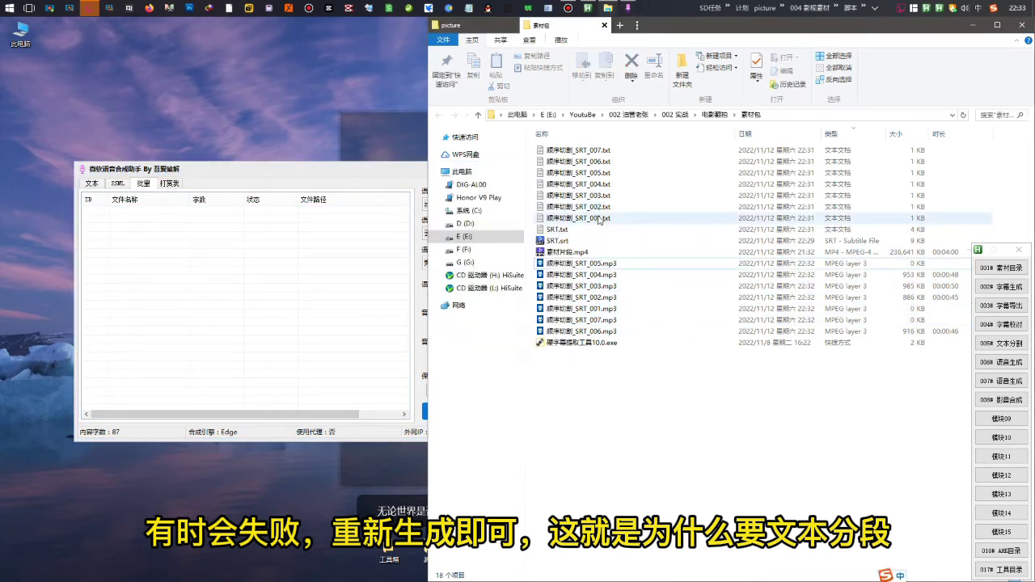
left_click(598, 218)
left_click(601, 172, "ctrl")
left_click(601, 150, "ctrl")
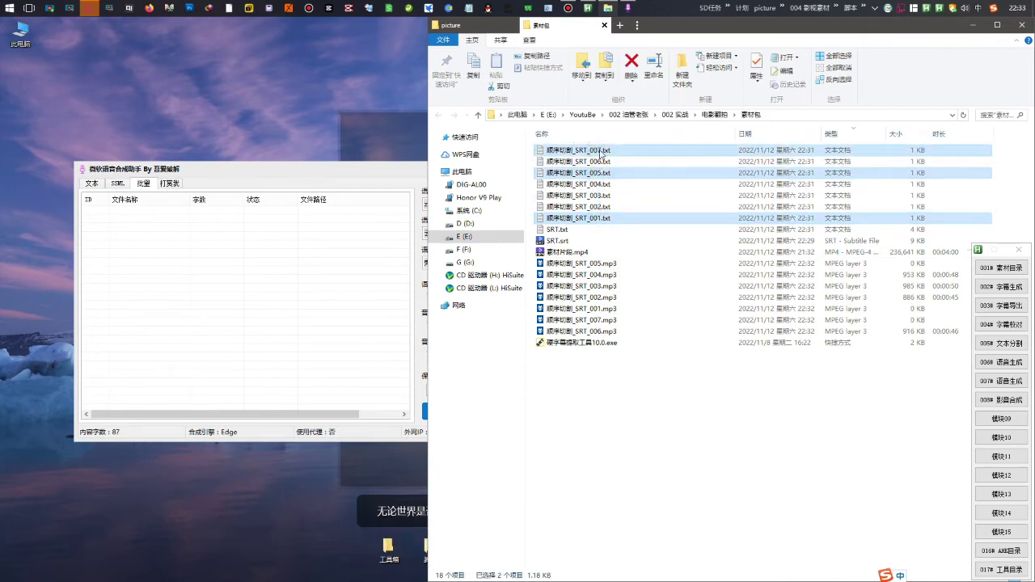
left_click_drag(601, 149, 274, 261)
left_click(274, 261)
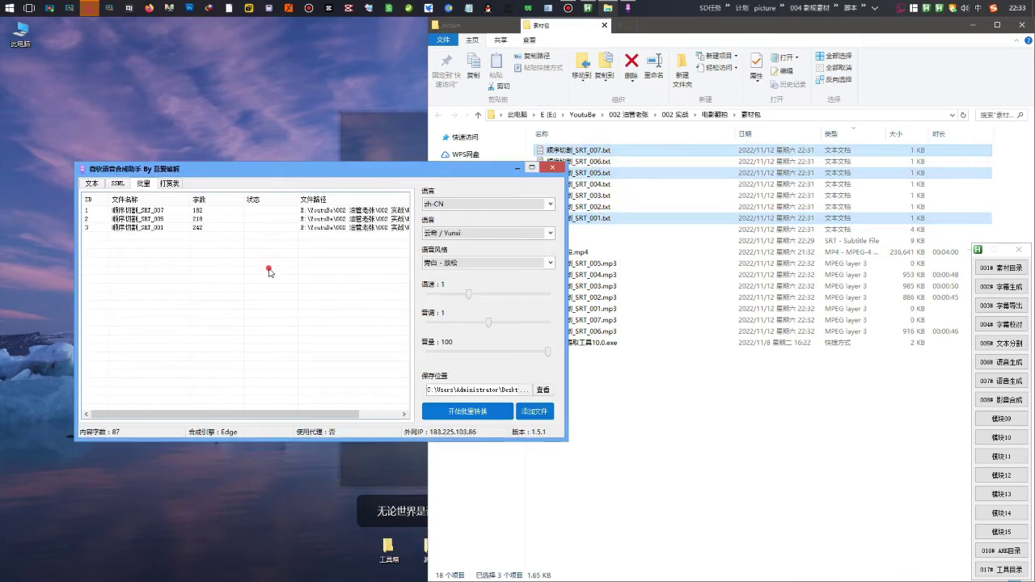
left_click(469, 410)
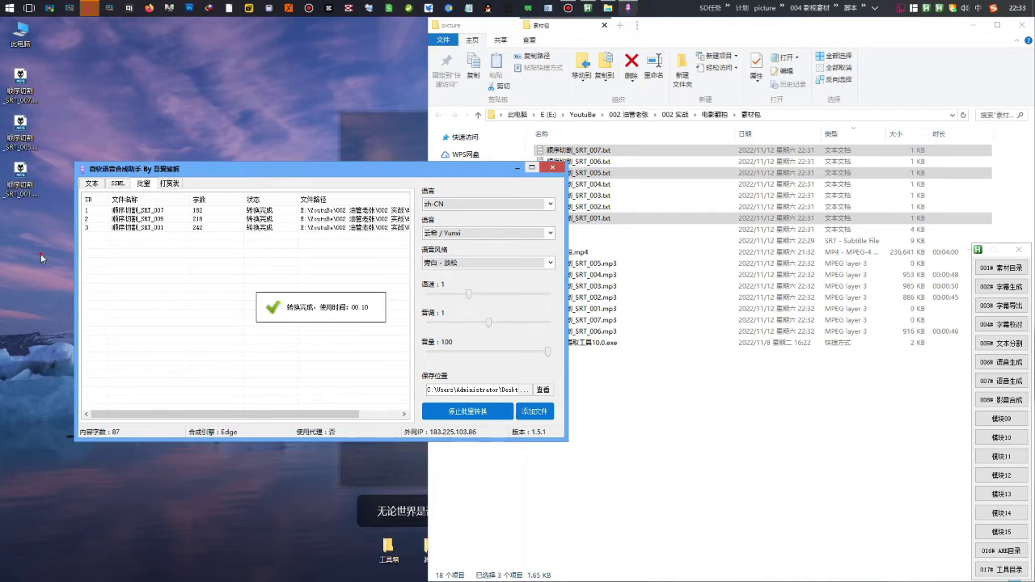
Move the three regenerated MP3 files from the desktop into 素材包, replacing the files of the same name.
left_click_drag(41, 253, 3, 65)
left_click_drag(20, 145, 676, 439)
left_click(489, 219)
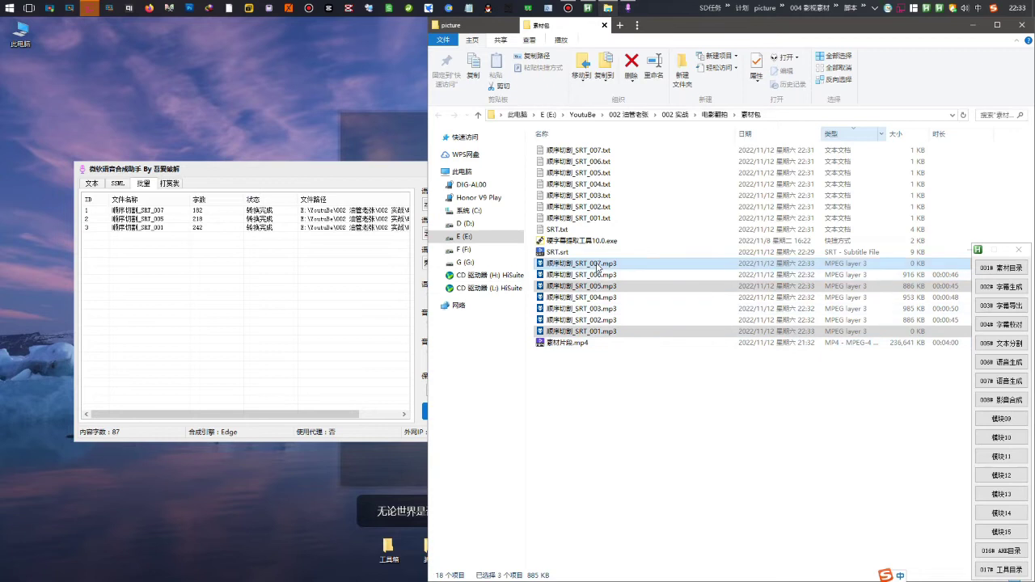
Select the 0 KB 顺序切割_SRT_001.mp3 in 素材包, and remove all converted files from the batch list.
left_click(612, 332)
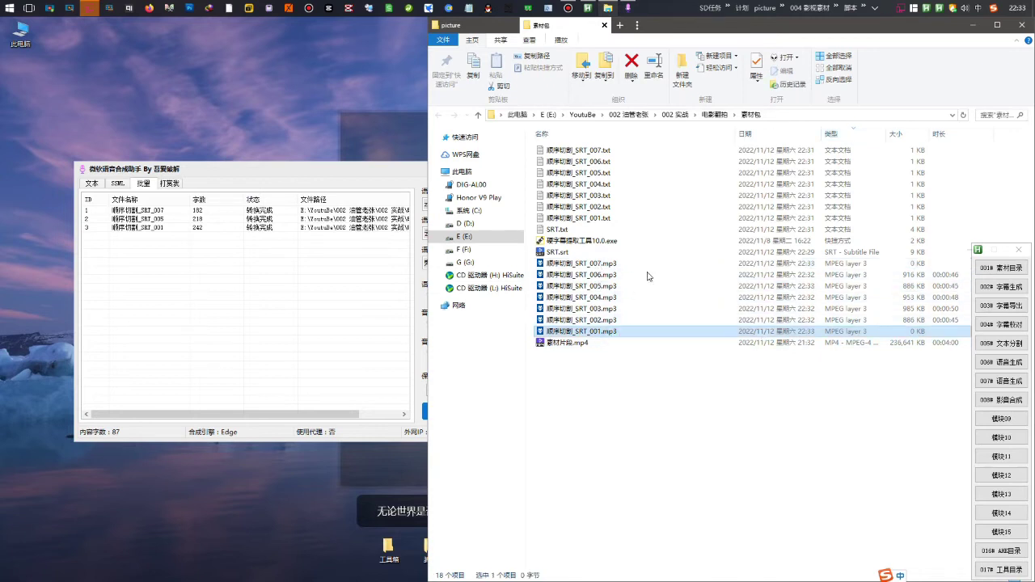
left_click(320, 302)
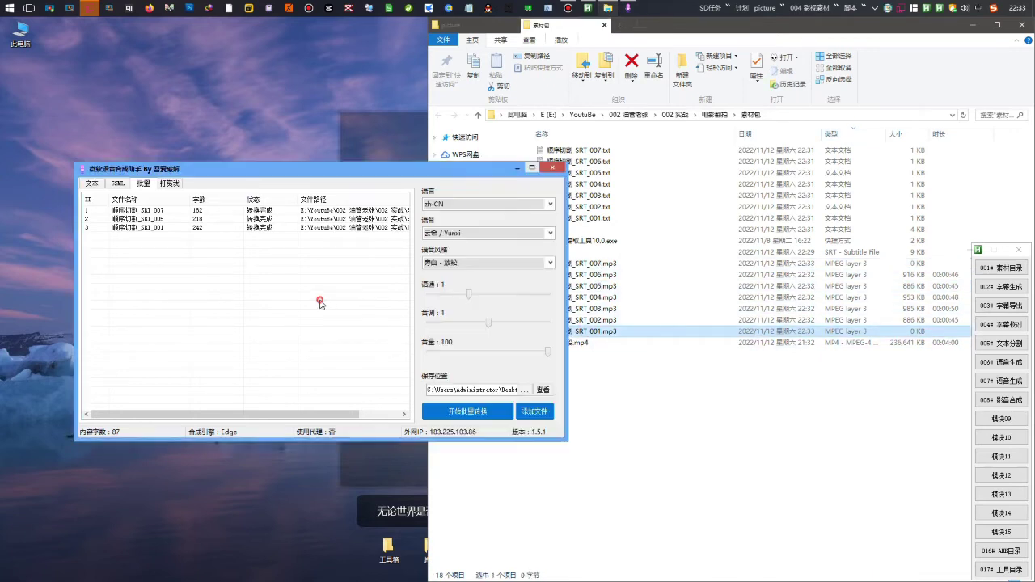
key("ctrl+a")
key("Delete")
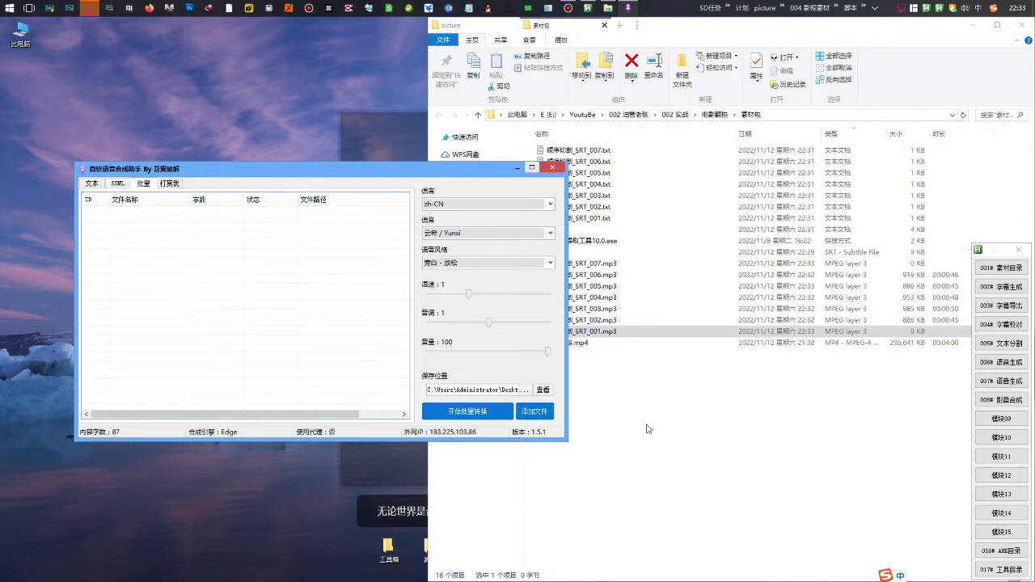
Add only 顺序切割_SRT_001.txt to the batch list, look through its text, and convert it to speech.
left_click(647, 428)
left_click_drag(578, 218, 365, 300)
double_click(571, 218)
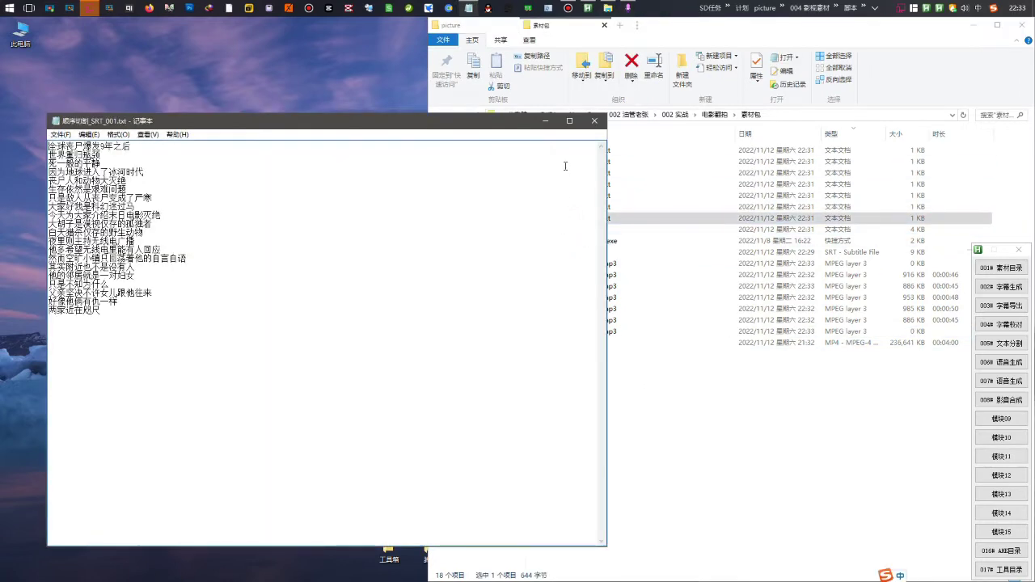
left_click(596, 121)
left_click(261, 280)
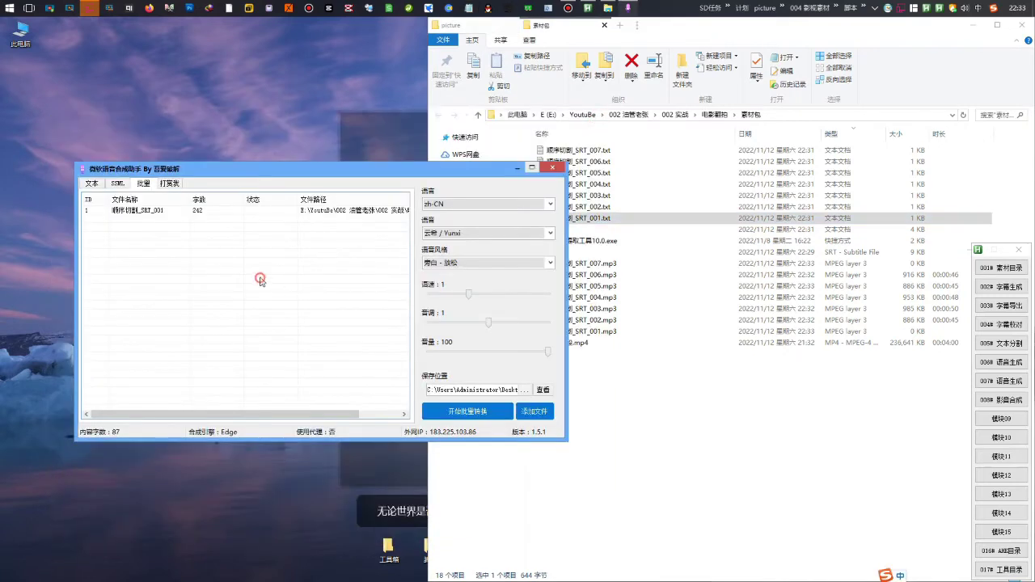
left_click(181, 212)
left_click(445, 413)
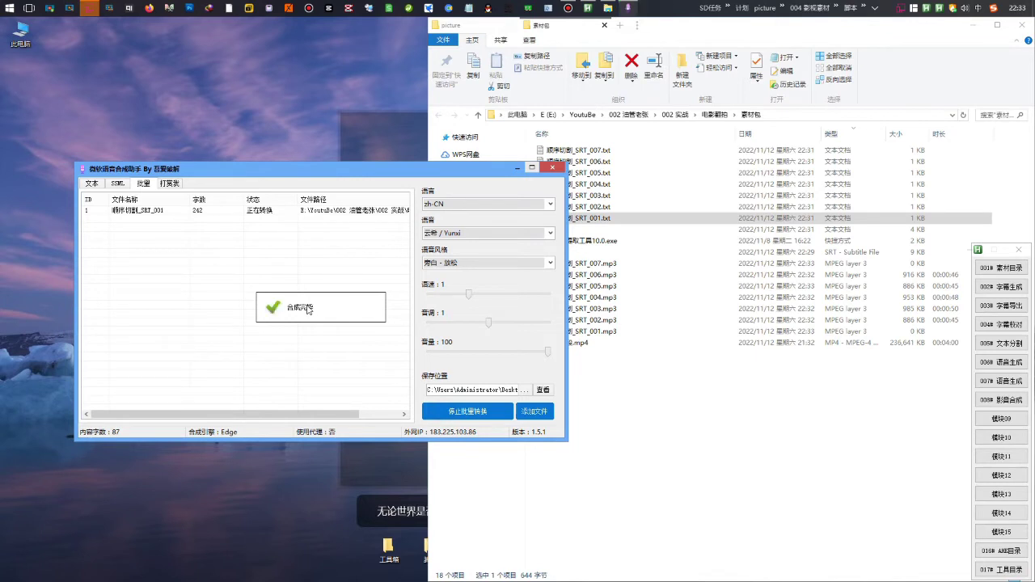
Move the regenerated 顺序切割_SRT_001.mp3 into 素材包, replacing the existing file, and minimize the speech tool.
left_click_drag(19, 81, 608, 412)
left_click(457, 239)
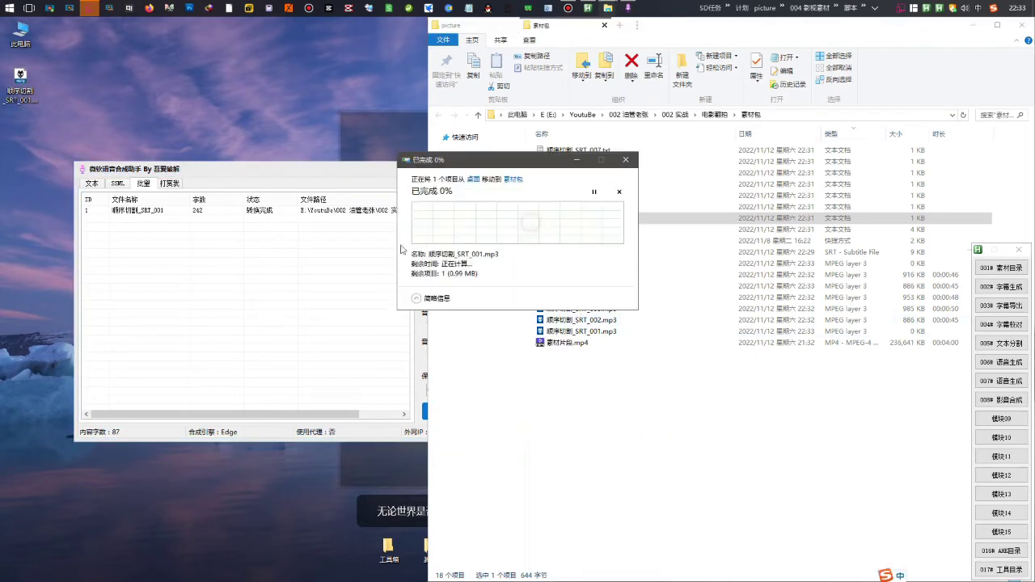
left_click(292, 295)
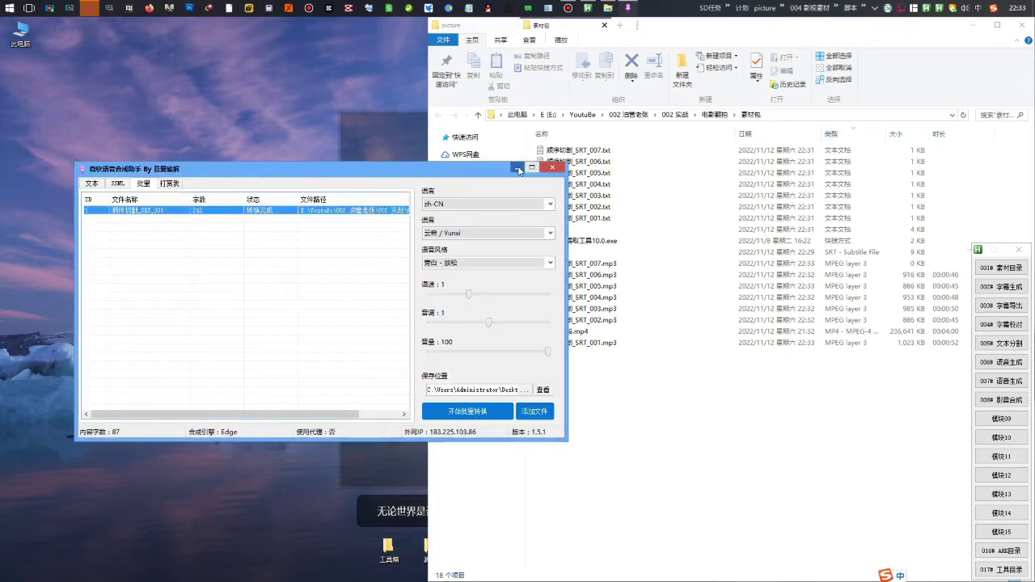
left_click(516, 167)
left_click(681, 432)
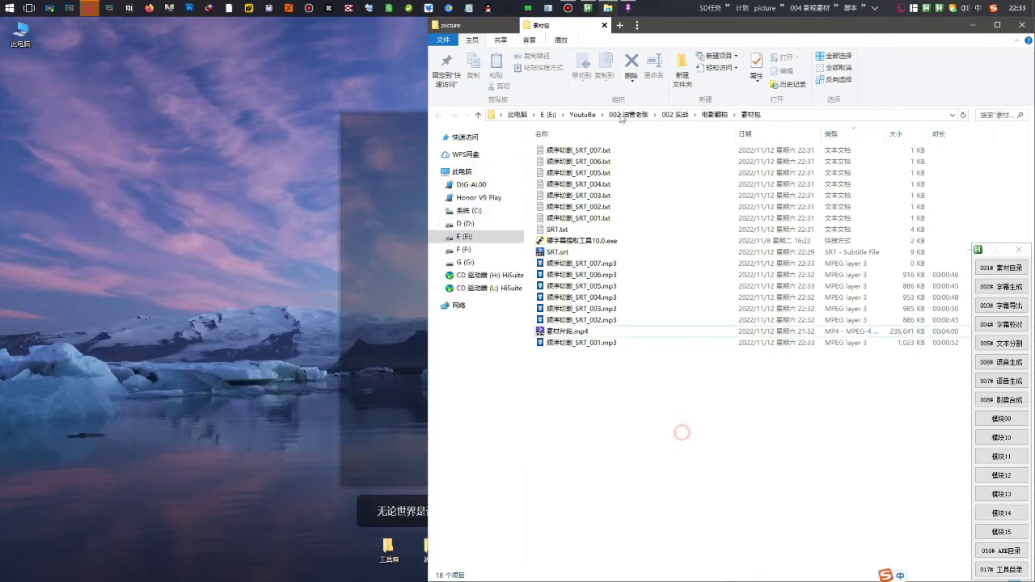
Switch to 剪映 with the earlier draft and display the numbered subtitle list to locate subtitle 20.
left_click(568, 8)
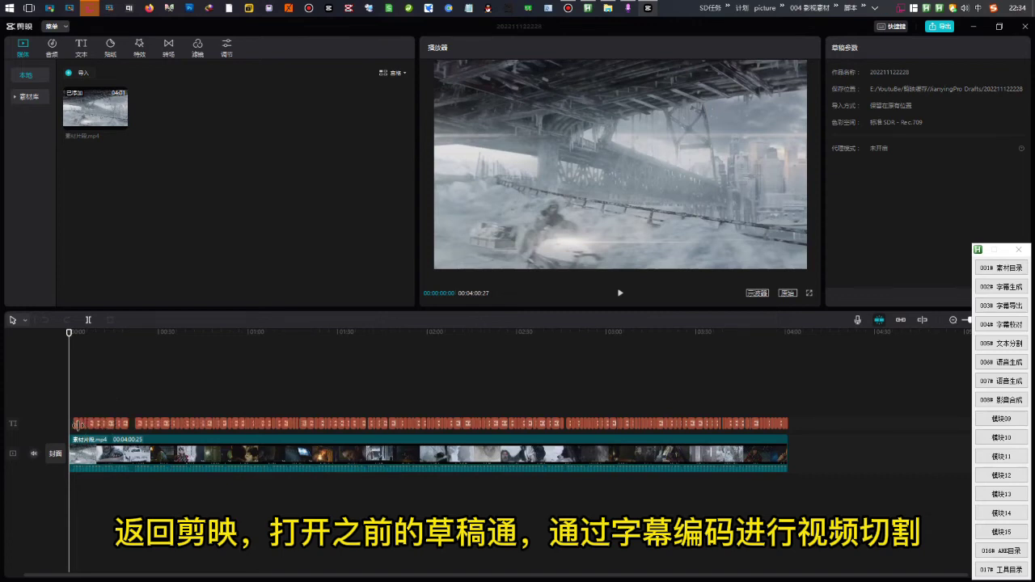
left_click(75, 422)
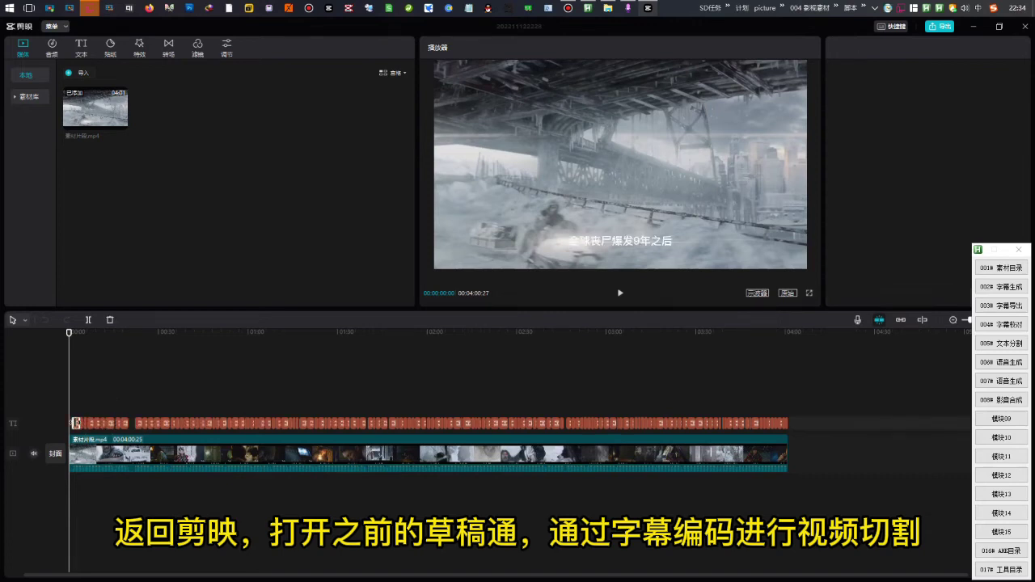
left_click(841, 54)
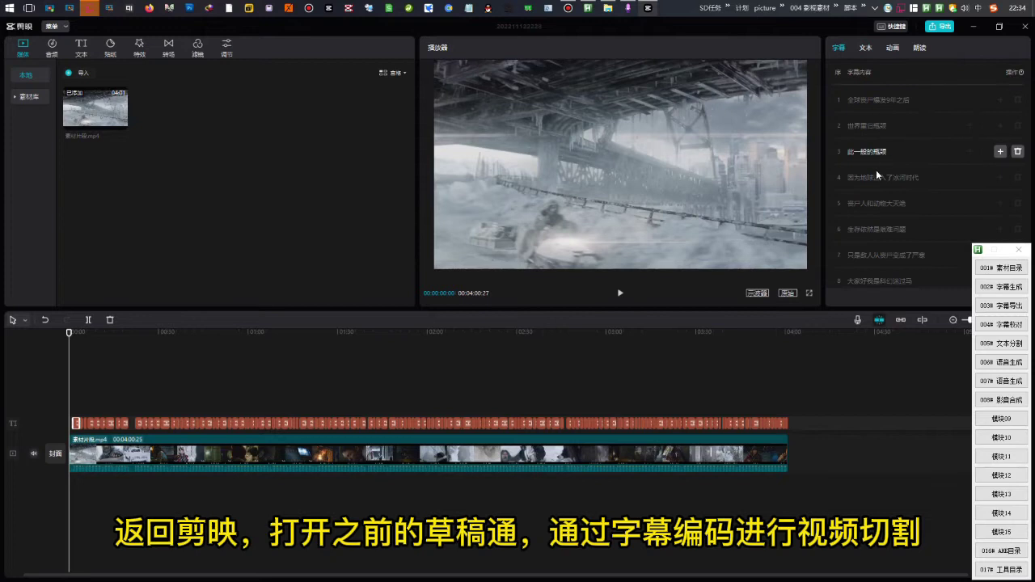
scroll(875, 170, "down", 8)
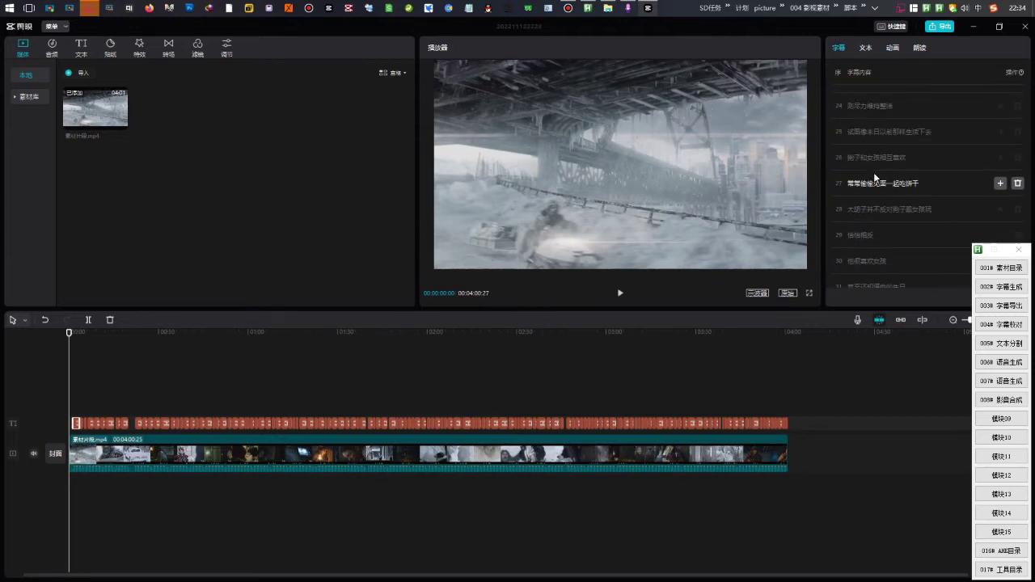
scroll(873, 172, "up", 3)
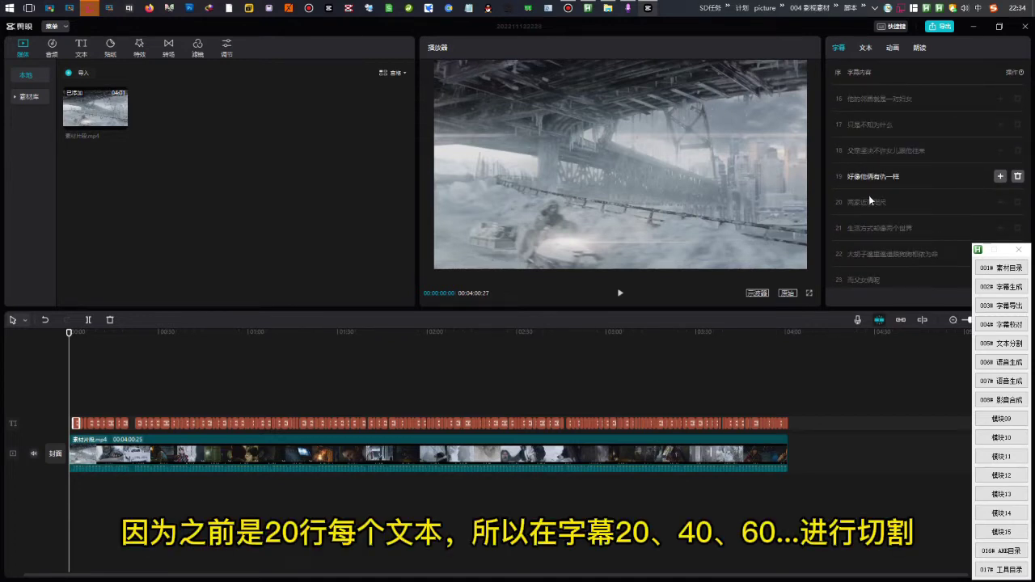
Split 素材片段.mp4 on the timeline where subtitle 20 (两家近在咫尺) ends and subtitle 21 begins.
left_click(868, 200)
scroll(274, 393, "up", 5)
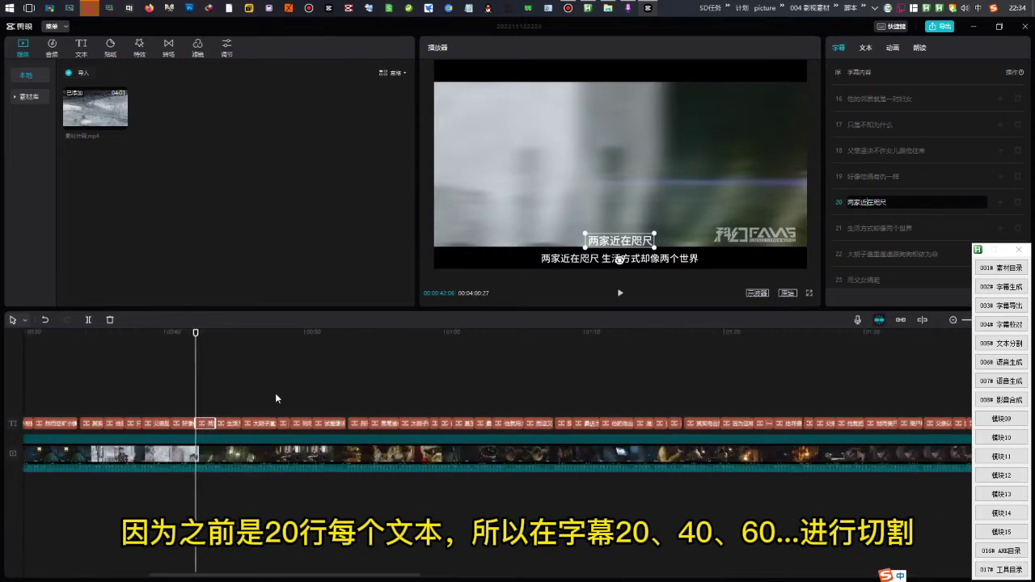
scroll(274, 393, "up", 3)
left_click_drag(193, 333, 236, 337)
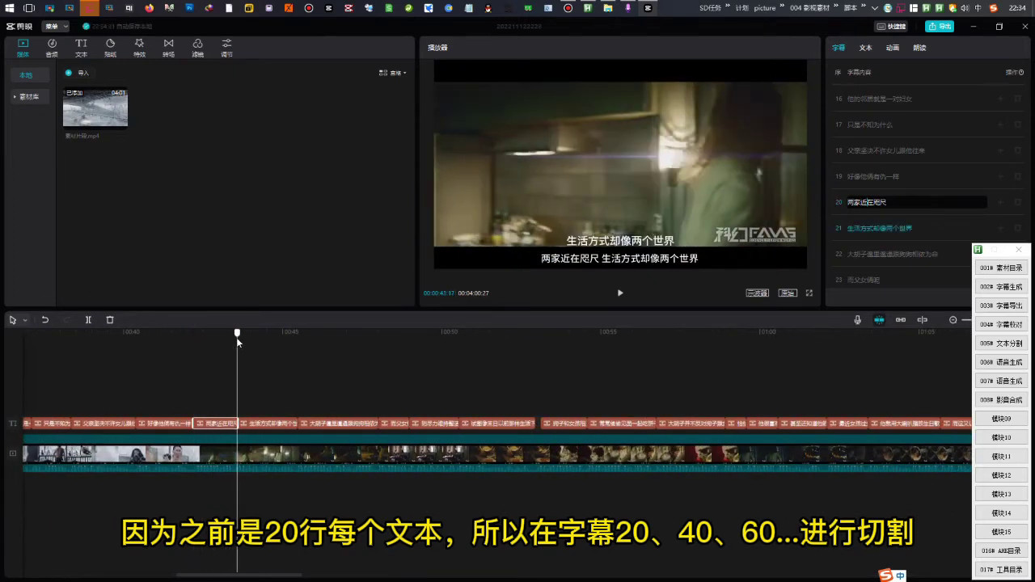
left_click(209, 460)
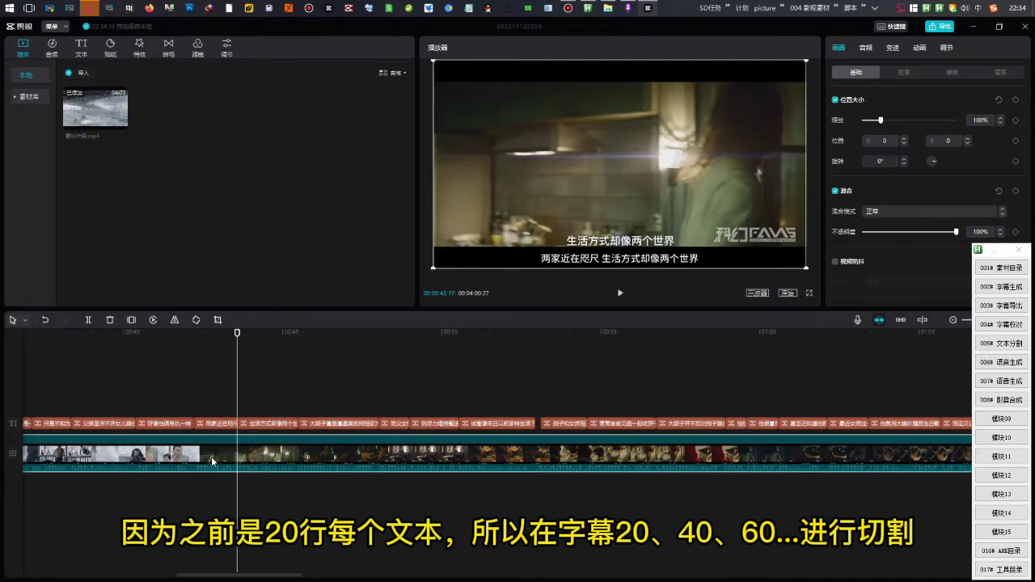
left_click(262, 424)
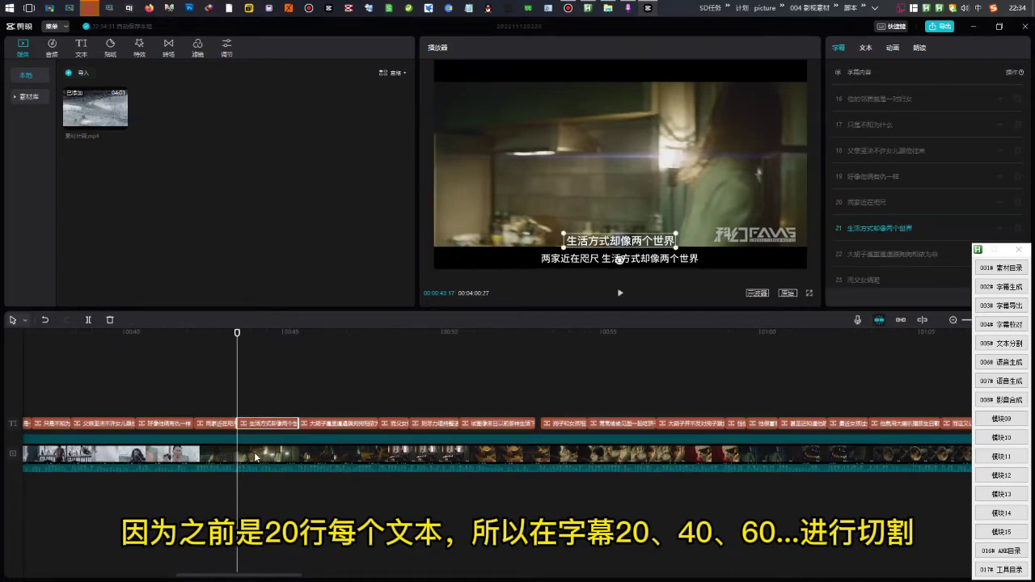
left_click(205, 458)
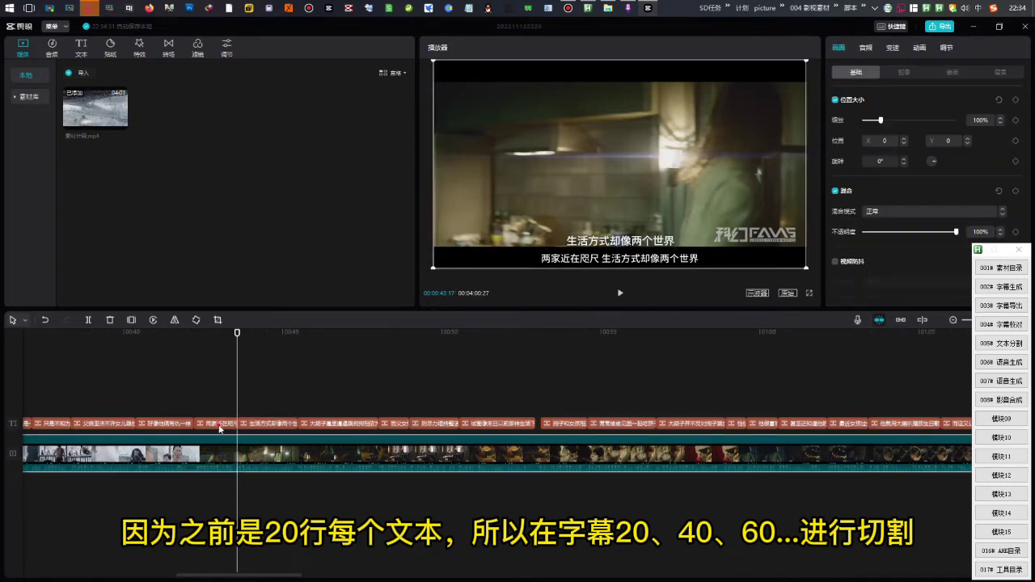
left_click(88, 320)
Split 素材片段.mp4 after subtitle 40 (却又没了回应), at the start of subtitle 41.
left_click(367, 424)
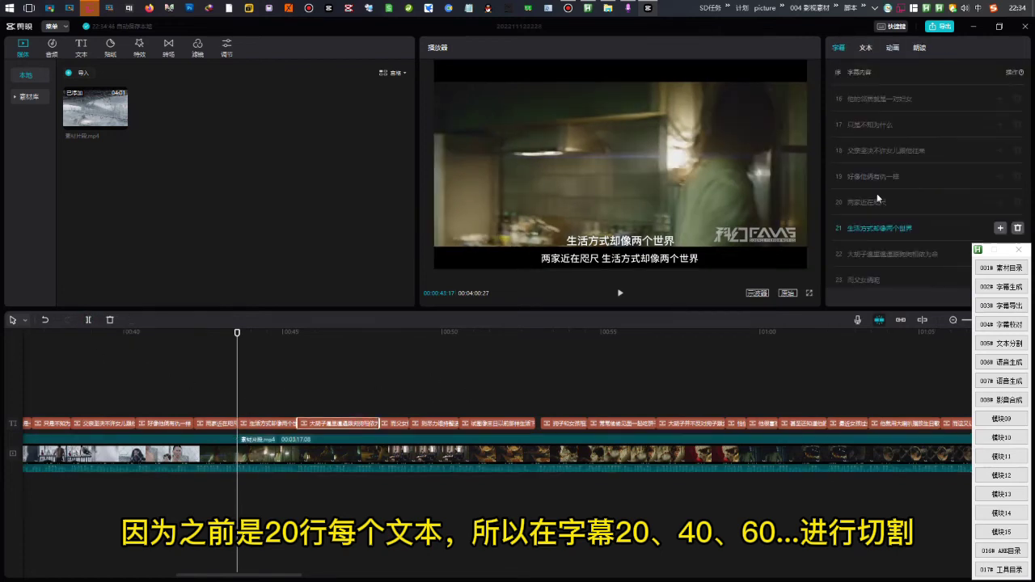
scroll(860, 217, "up", 4)
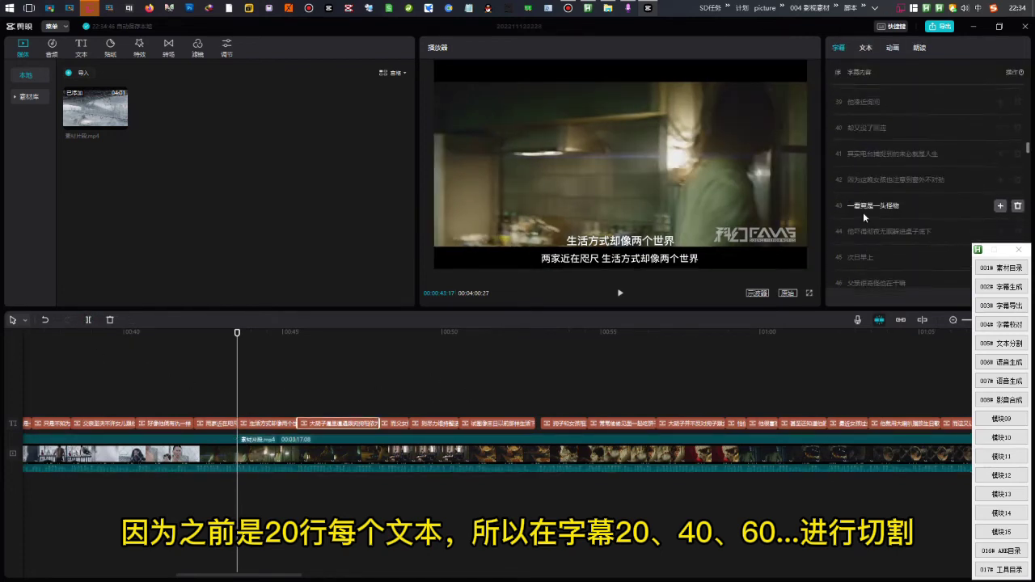
left_click(869, 259)
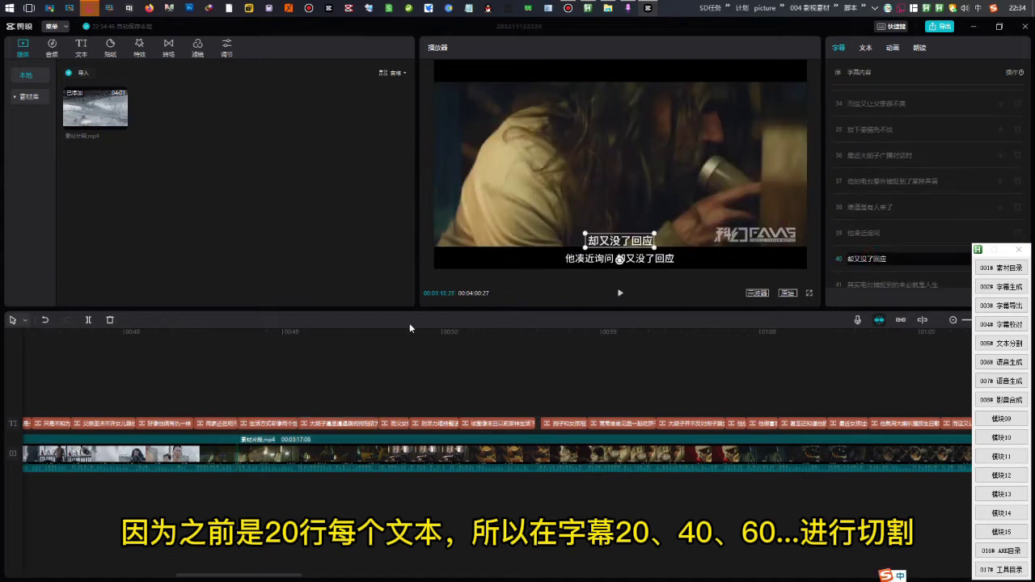
scroll(523, 375, "down", 5)
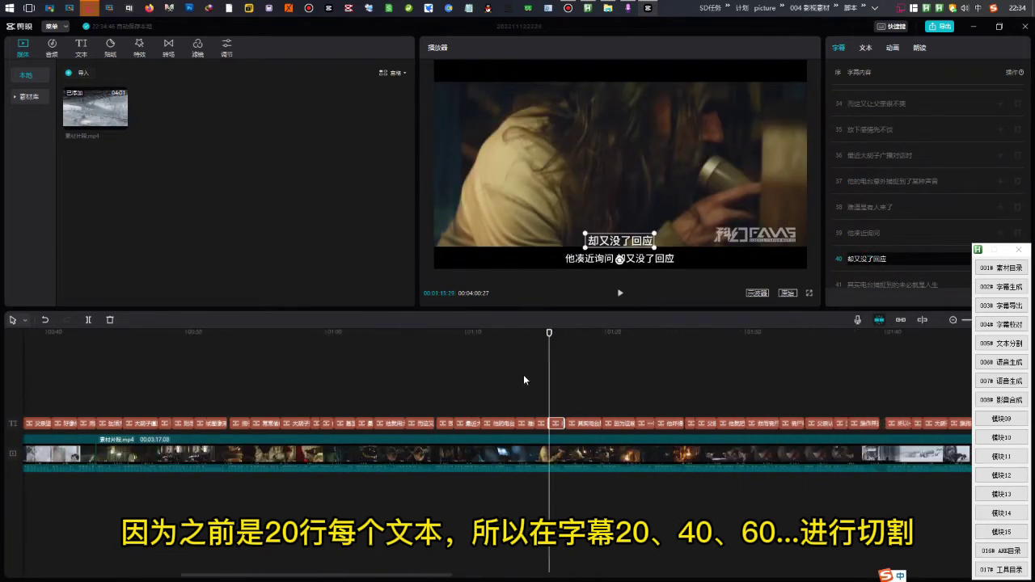
scroll(213, 395, "up", 5)
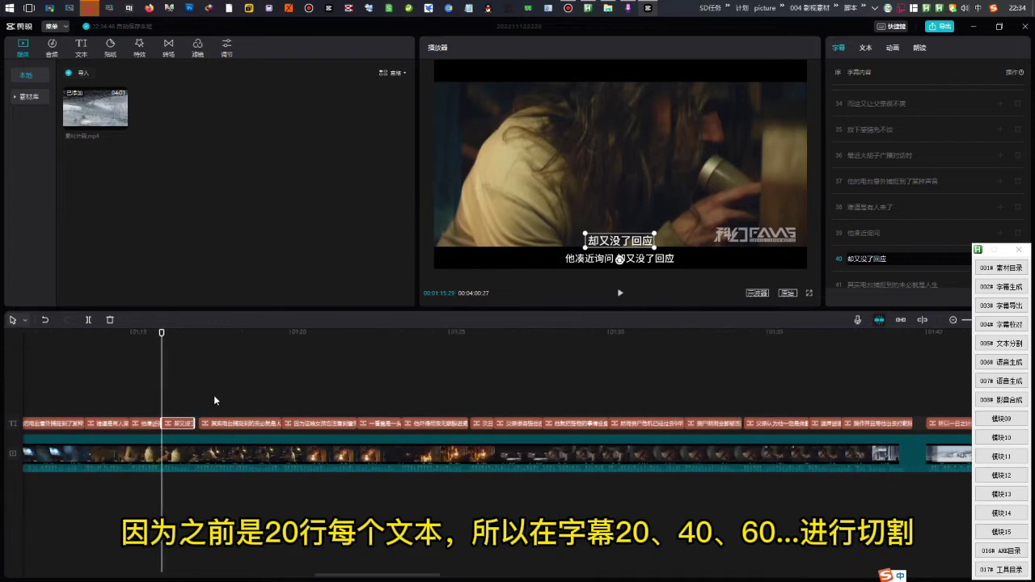
left_click(169, 333)
left_click_drag(190, 334, 217, 338)
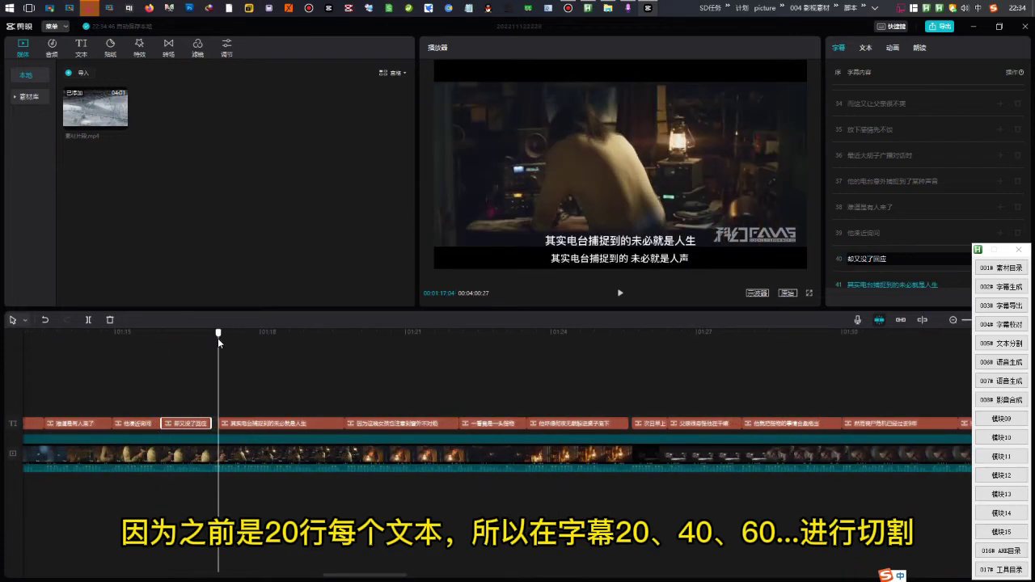
left_click(88, 368)
left_click(88, 320)
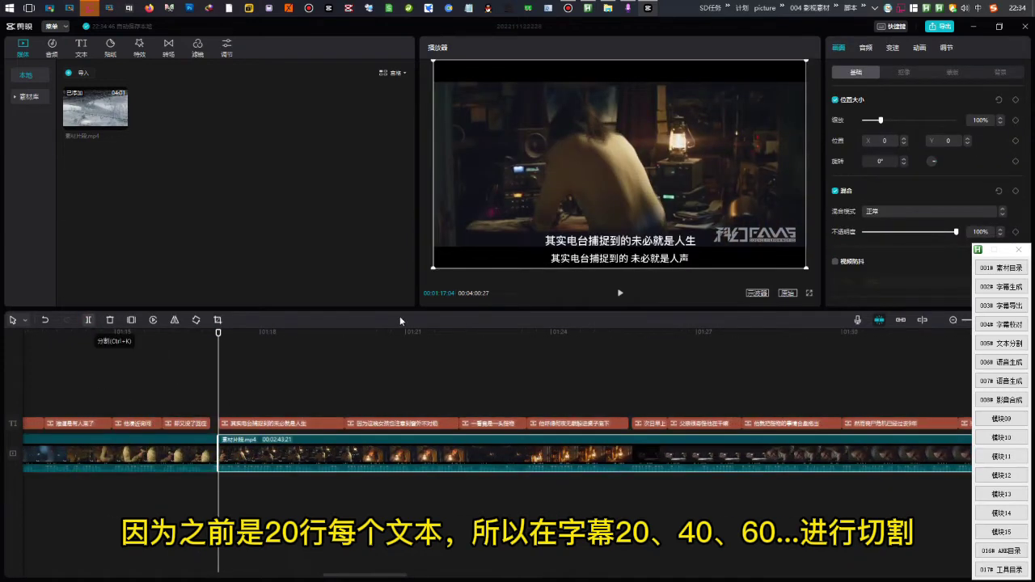
Split 素材片段.mp4 after subtitle 60 (他带狗狗狂奔出去), at the start of subtitle 61.
left_click(602, 423)
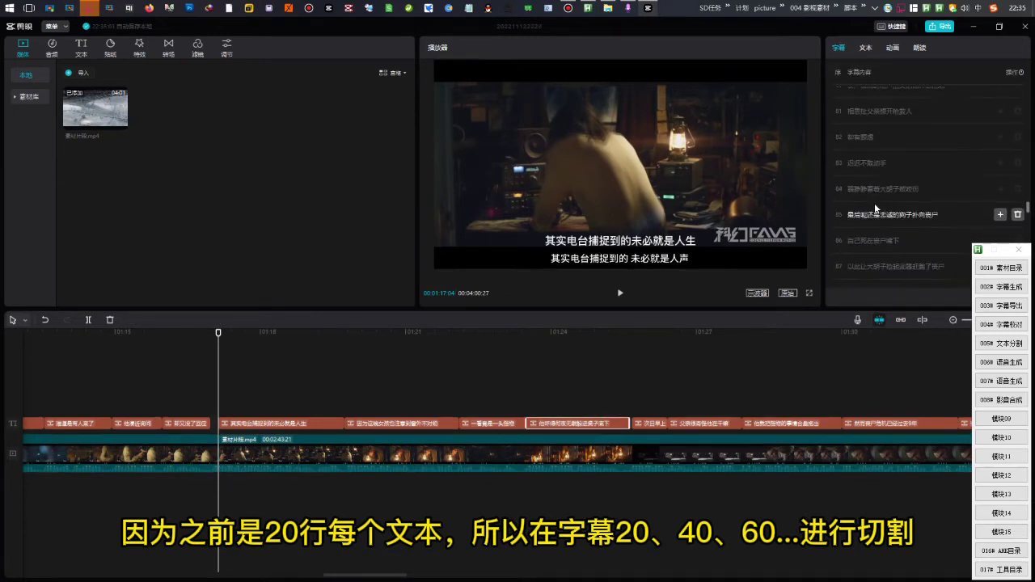
scroll(874, 203, "up", 5)
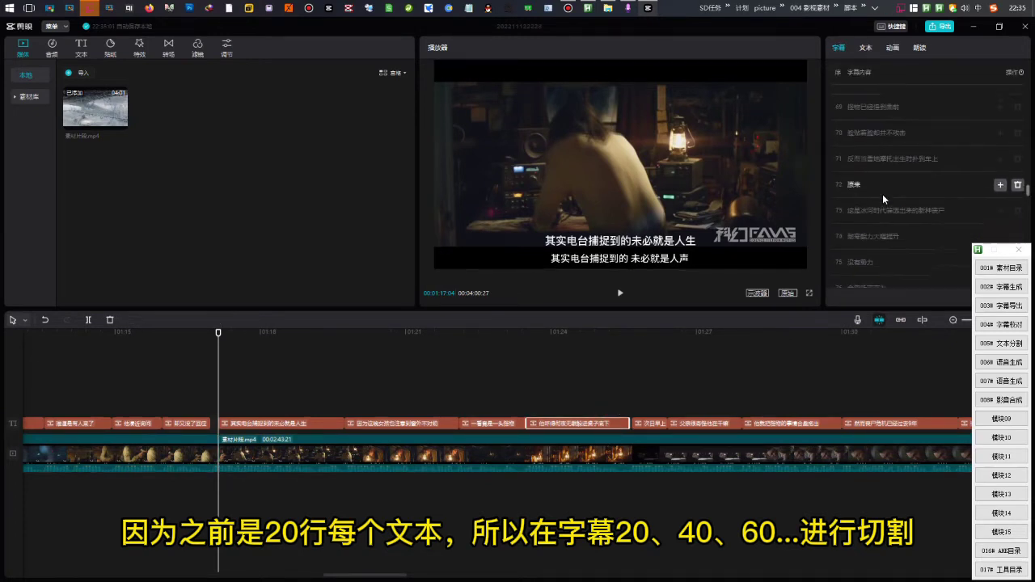
scroll(869, 198, "up", 4)
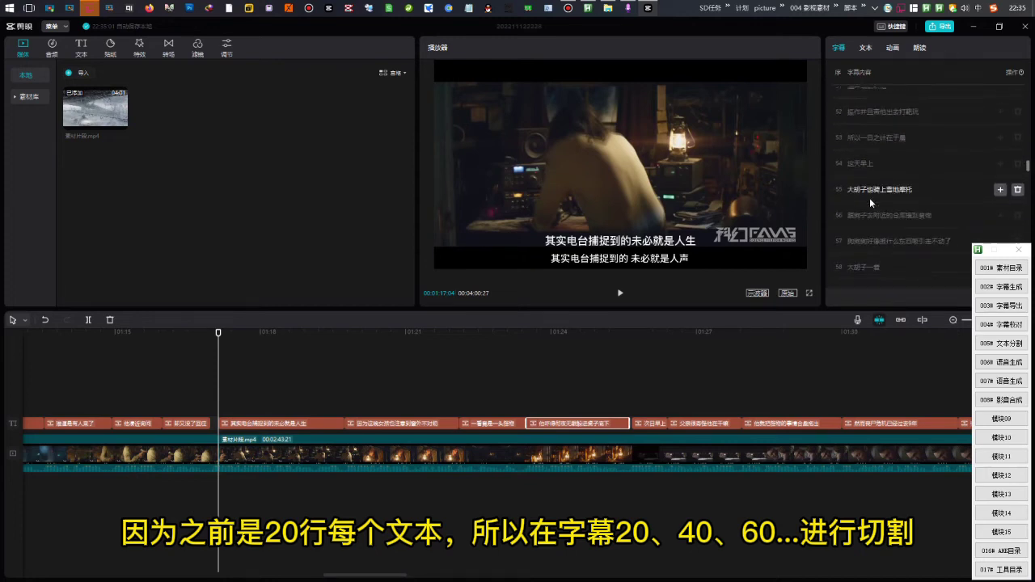
scroll(869, 201, "down", 2)
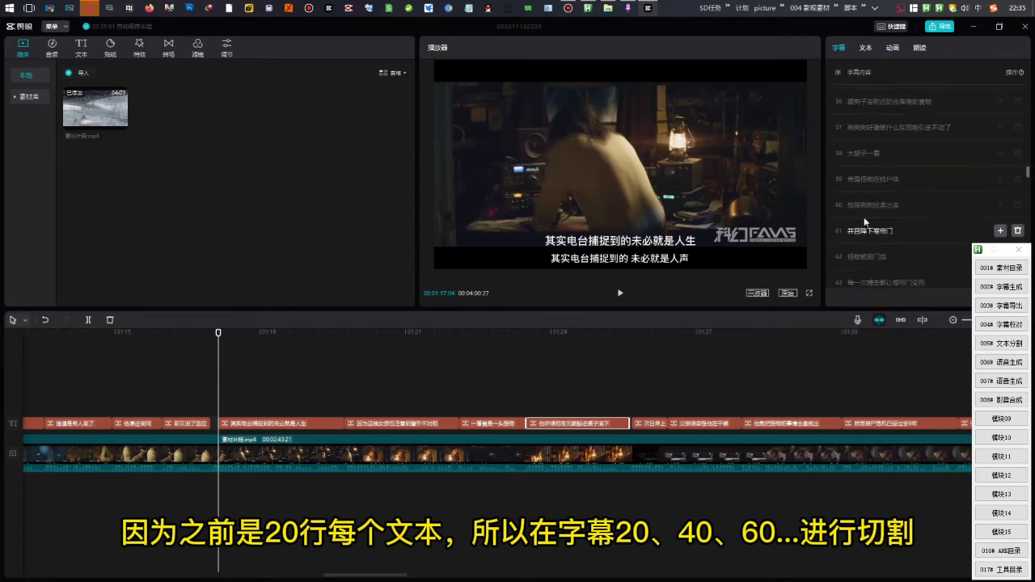
left_click(869, 203)
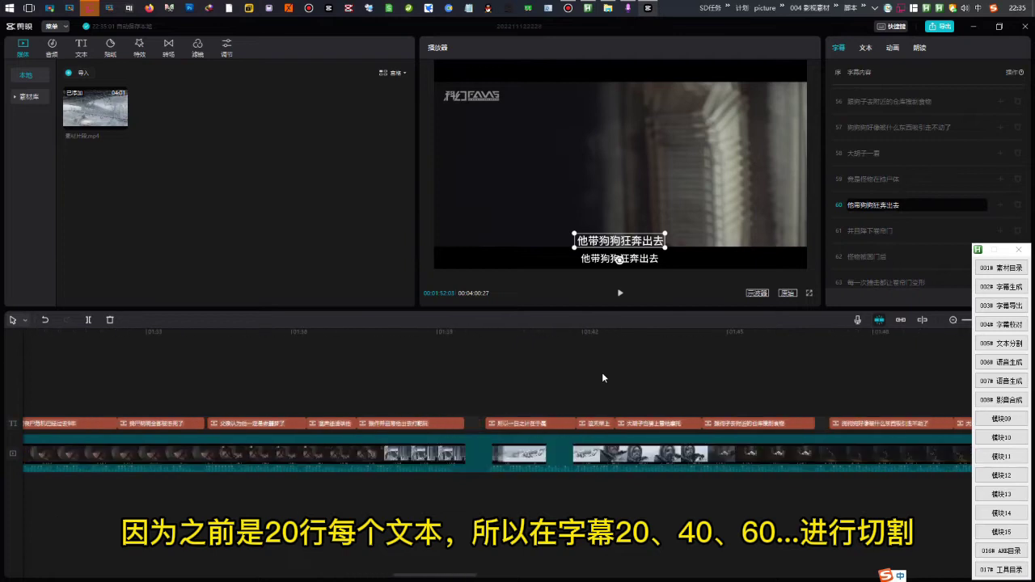
left_click_drag(554, 332, 615, 338)
left_click(176, 367)
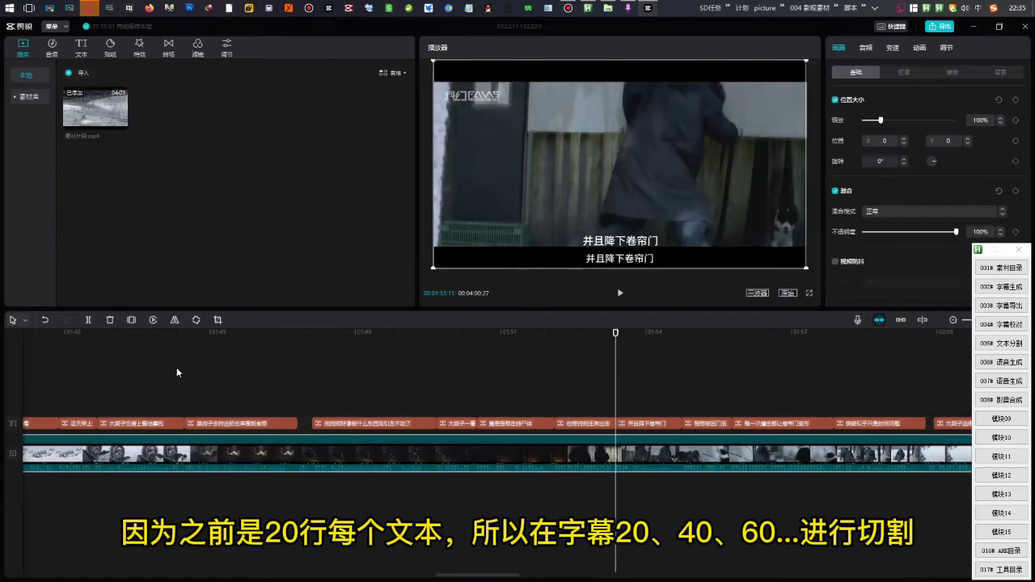
left_click(89, 320)
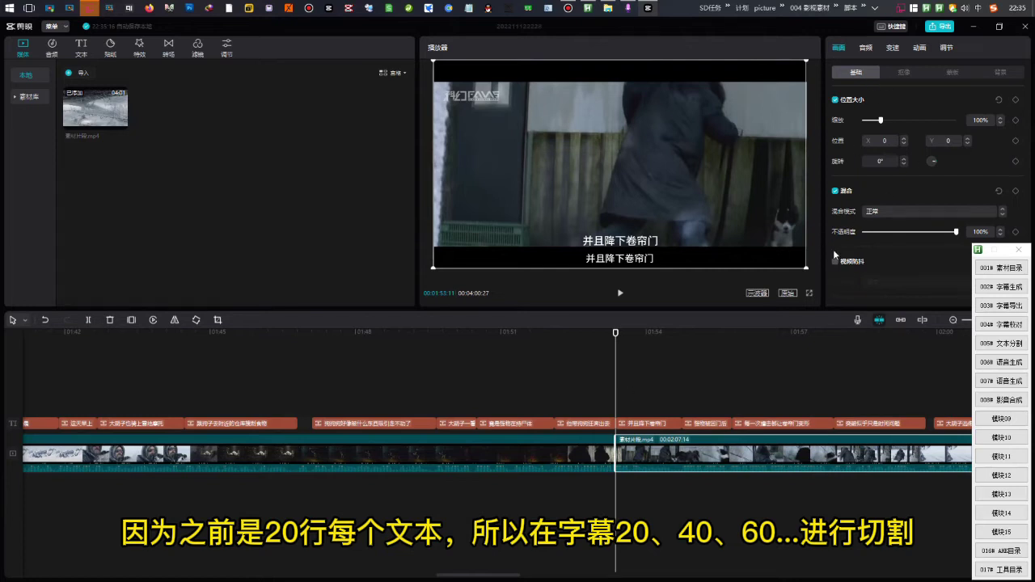
Split 素材片段.mp4 after subtitle 80 (丧尸被他的枪声信又把他扑倒在地), at the start of subtitle 81.
left_click(705, 422)
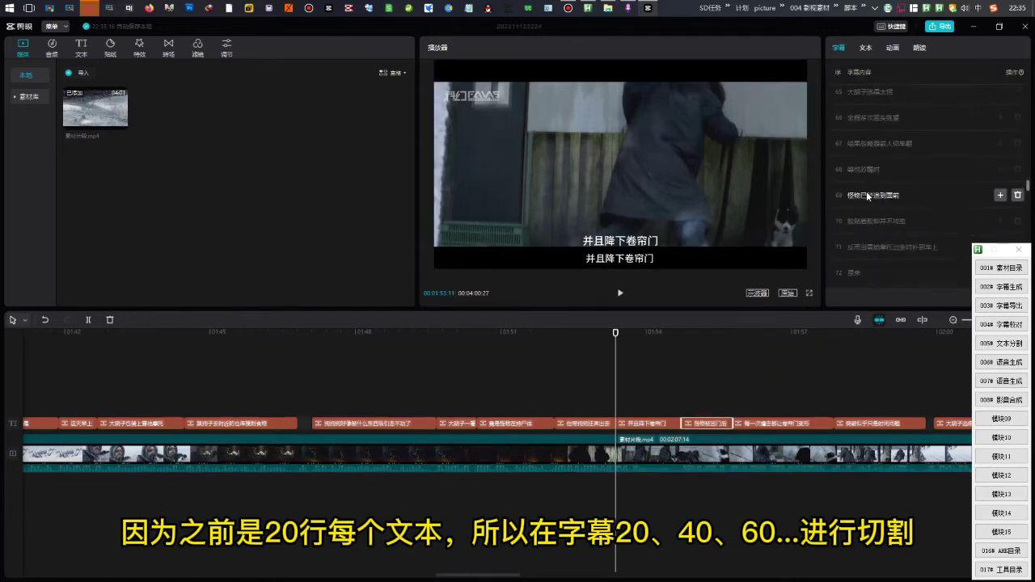
scroll(866, 194, "down", 2)
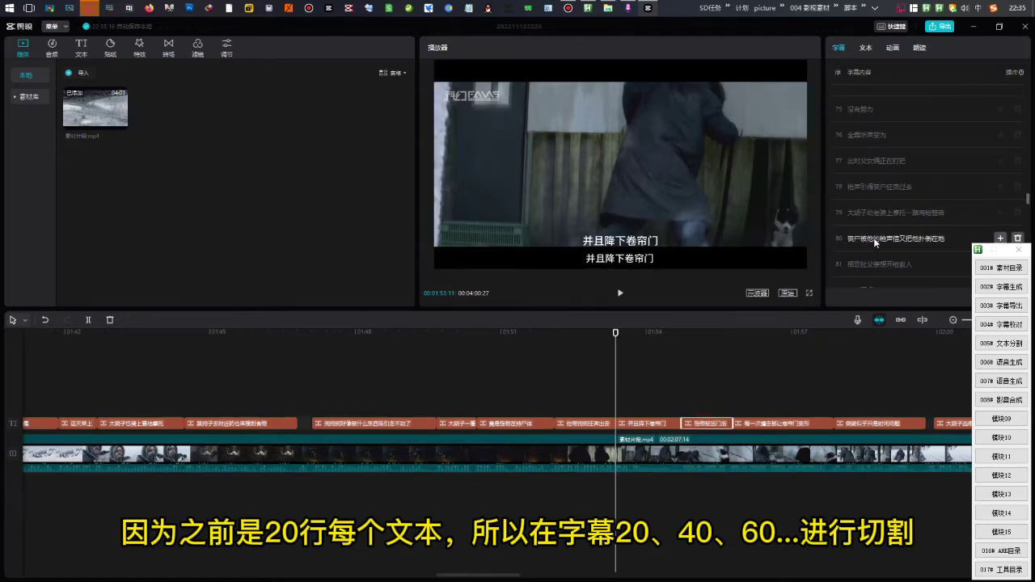
left_click(873, 237)
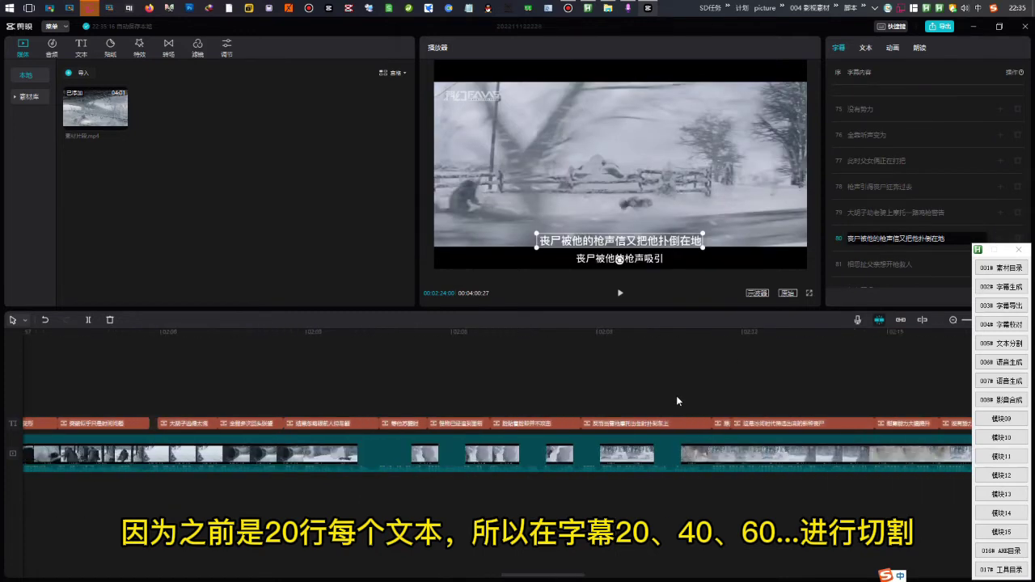
left_click_drag(549, 332, 699, 352)
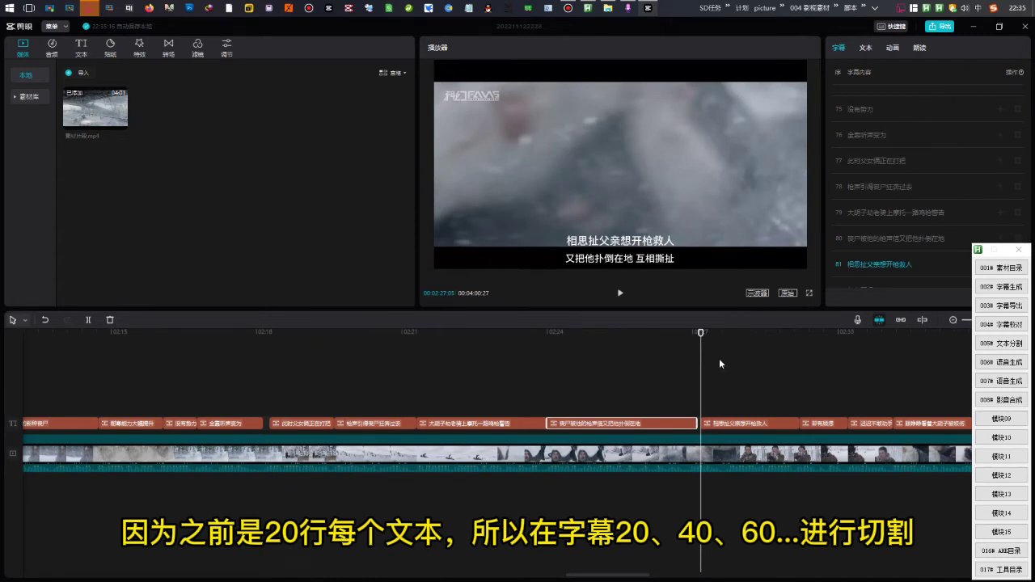
left_click(655, 458)
key("ctrl+k")
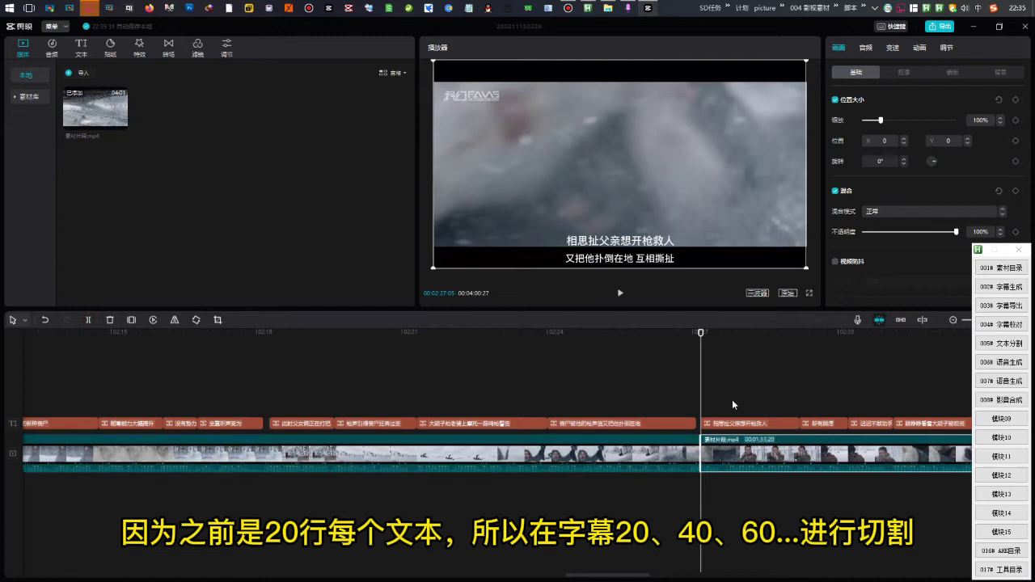
Split 素材片段.mp4 after subtitle 100 (看来心脏是演化的结果), where subtitle 101 begins.
left_click(751, 424)
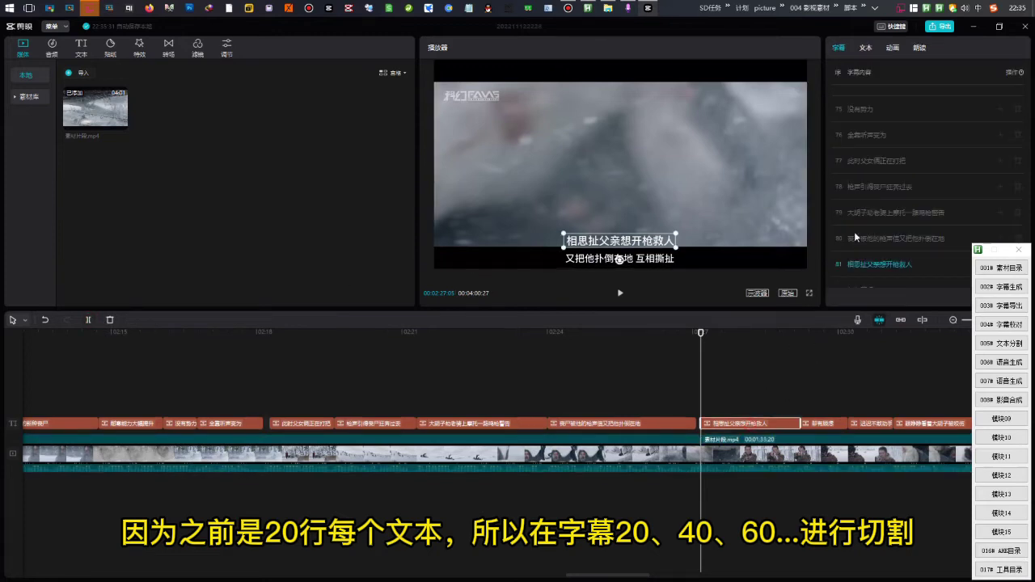
scroll(866, 191, "down", 3)
scroll(867, 191, "down", 5)
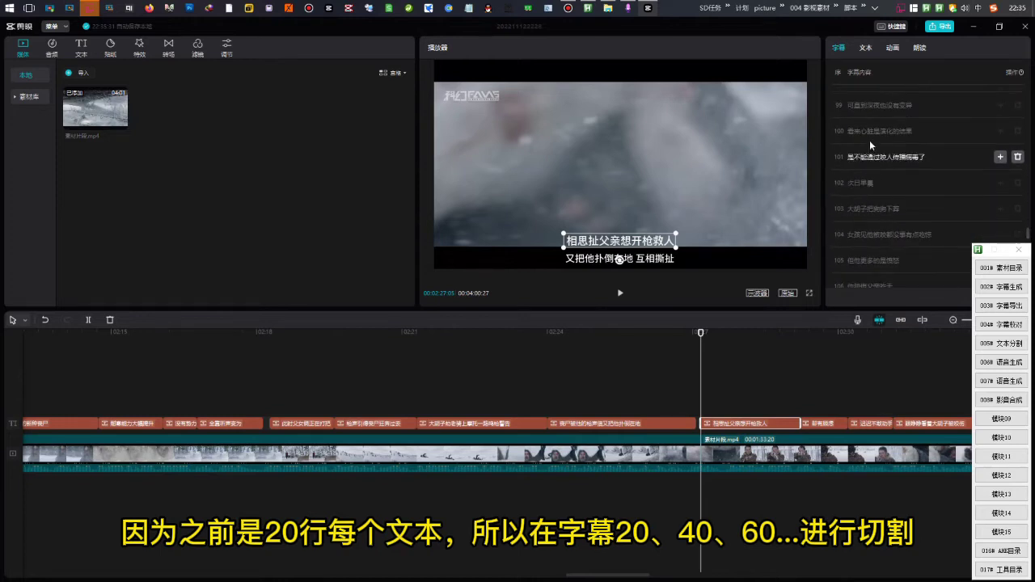
left_click(869, 140)
scroll(630, 365, "down", 5)
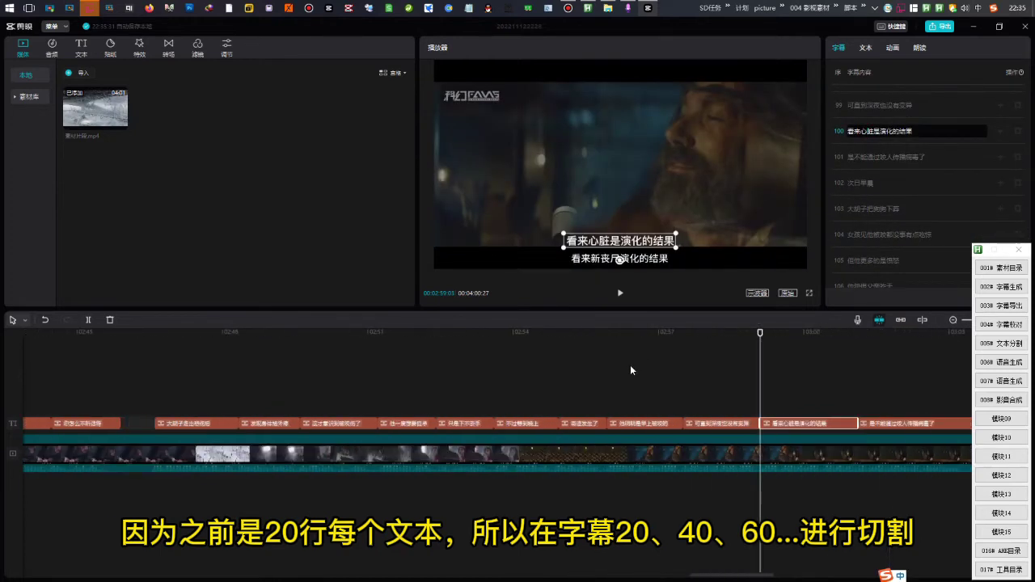
left_click_drag(508, 335, 600, 346)
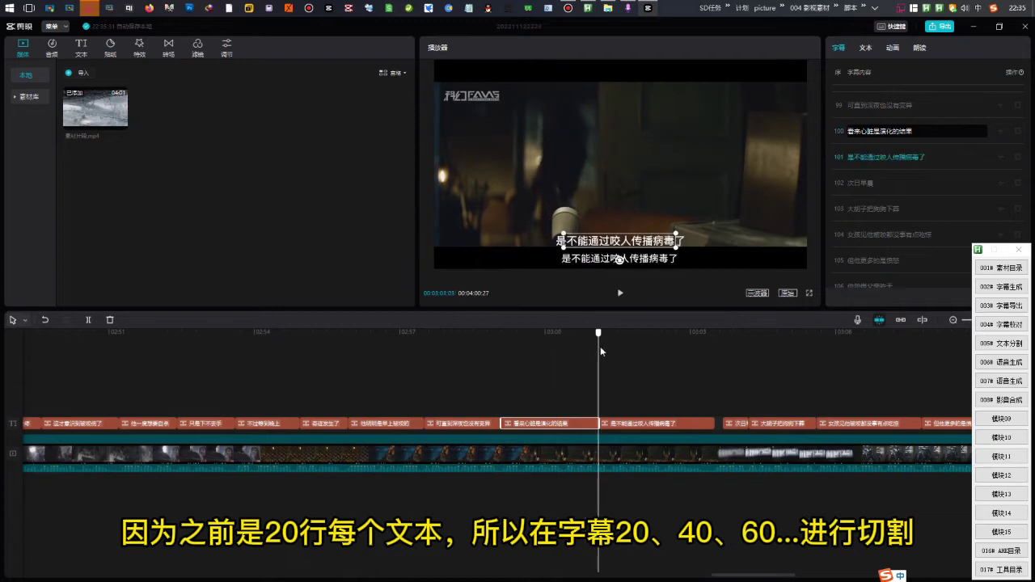
left_click(613, 451)
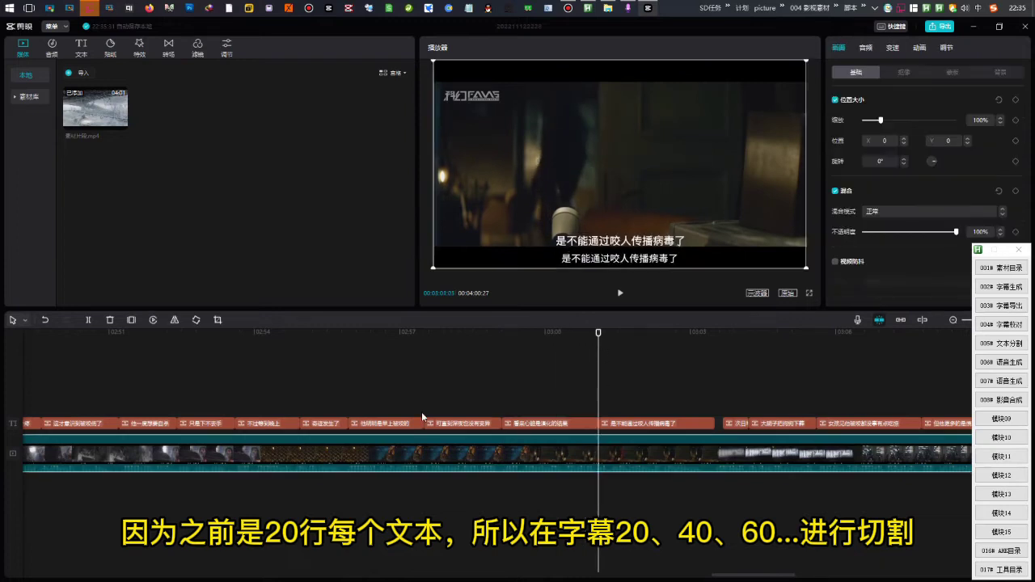
left_click(89, 319)
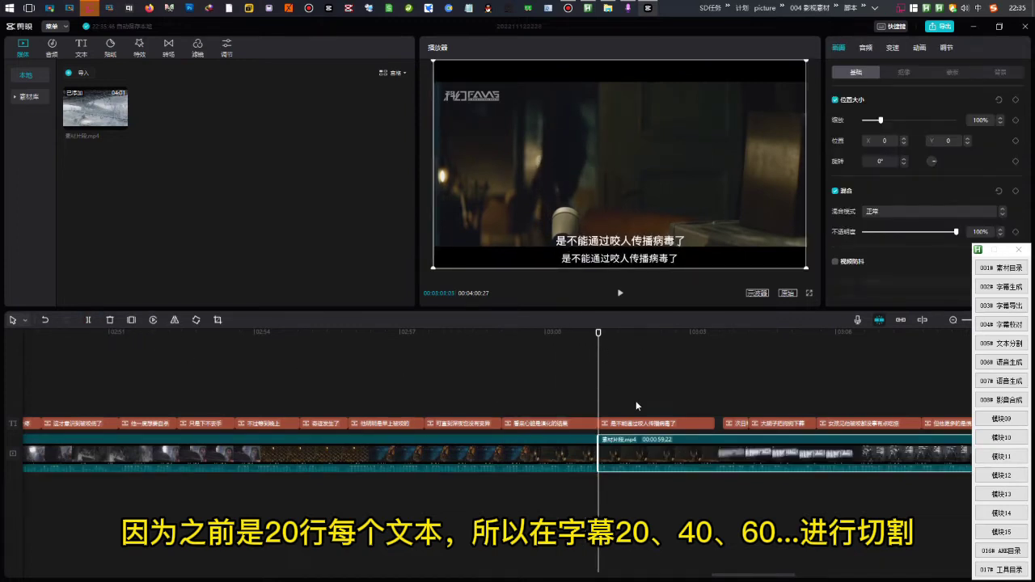
Split 素材片段.mp4 after subtitle 120 (被极寒冻成了冰雕), at the start of subtitle 121.
scroll(636, 400, "down", 2)
scroll(636, 401, "right", 8)
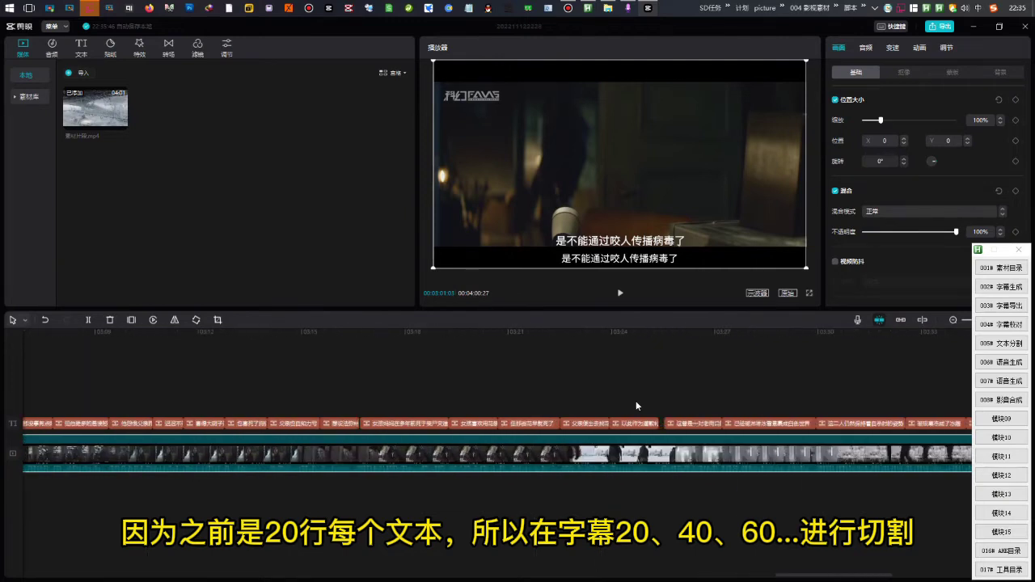
left_click(695, 416)
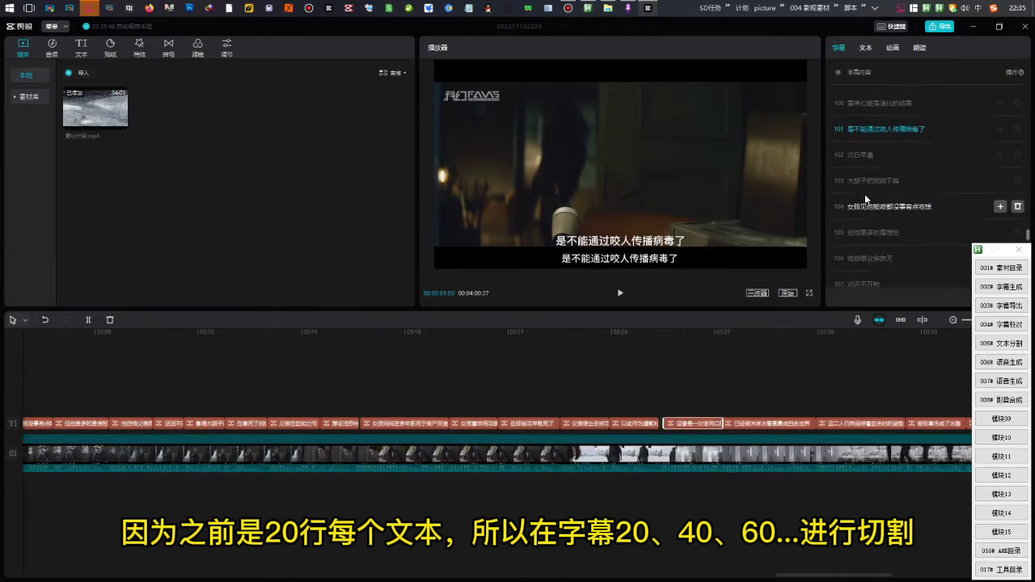
scroll(864, 194, "down", 3)
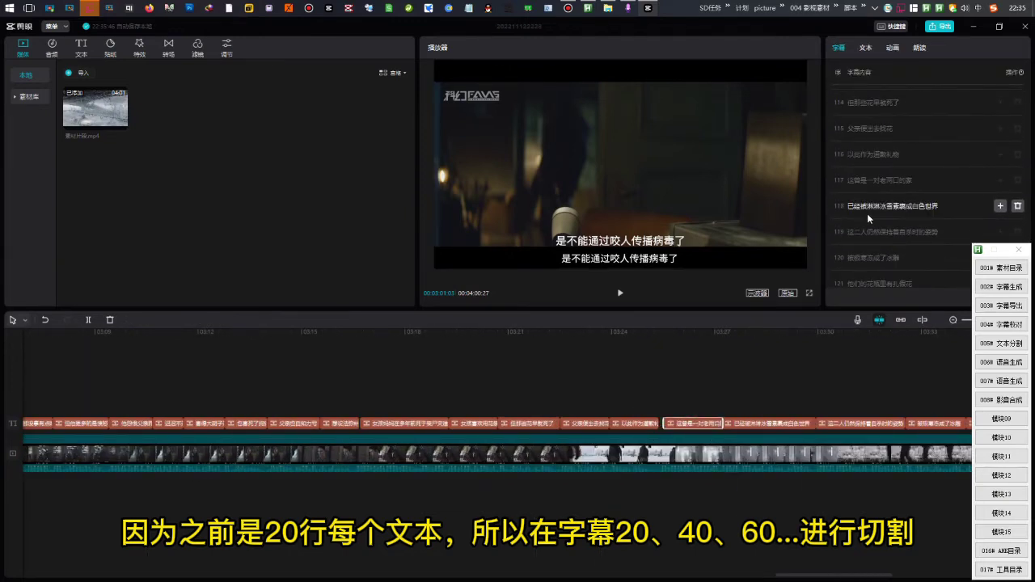
left_click(867, 259)
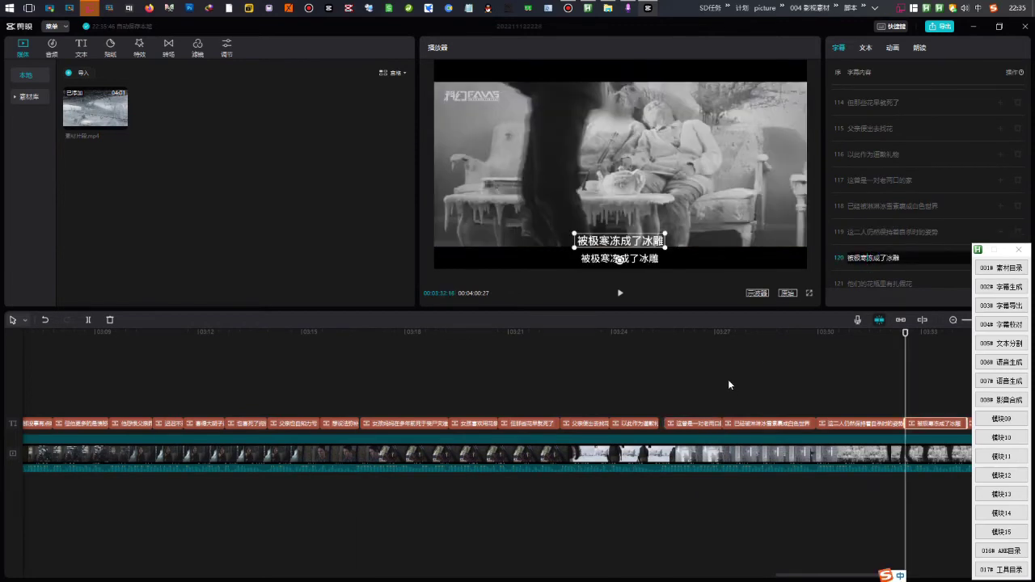
scroll(728, 380, "down", 3, "ctrl")
scroll(728, 379, "up", 3, "ctrl")
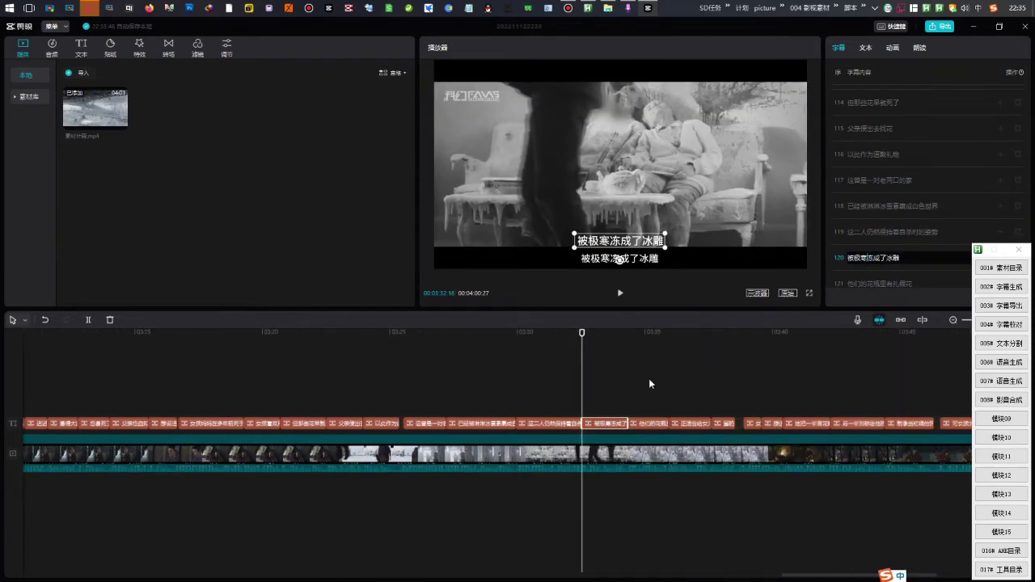
left_click_drag(582, 338, 653, 342)
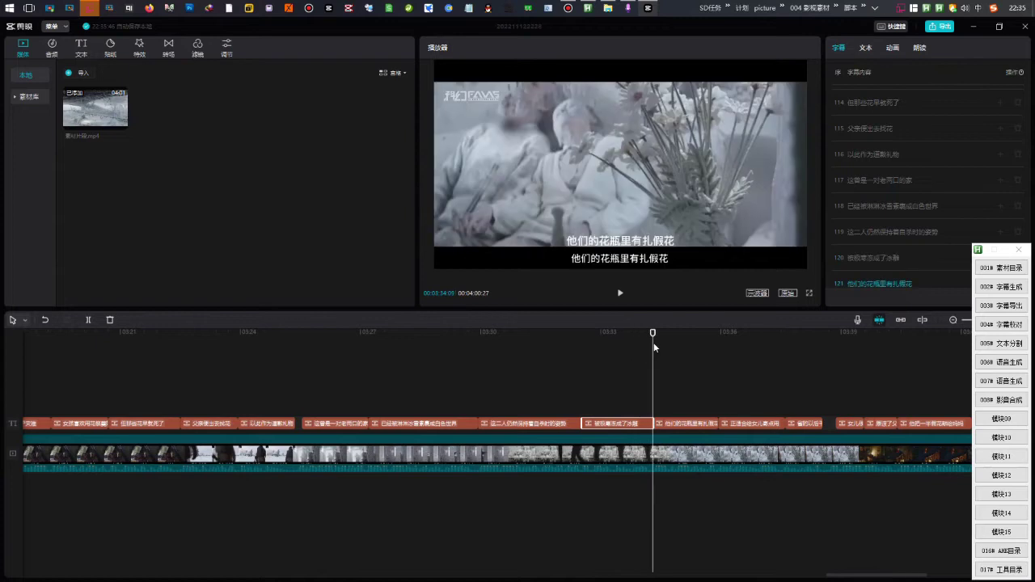
left_click(102, 321)
Delete all the subtitle clips from the timeline, keeping only the split video segments.
left_click(759, 421)
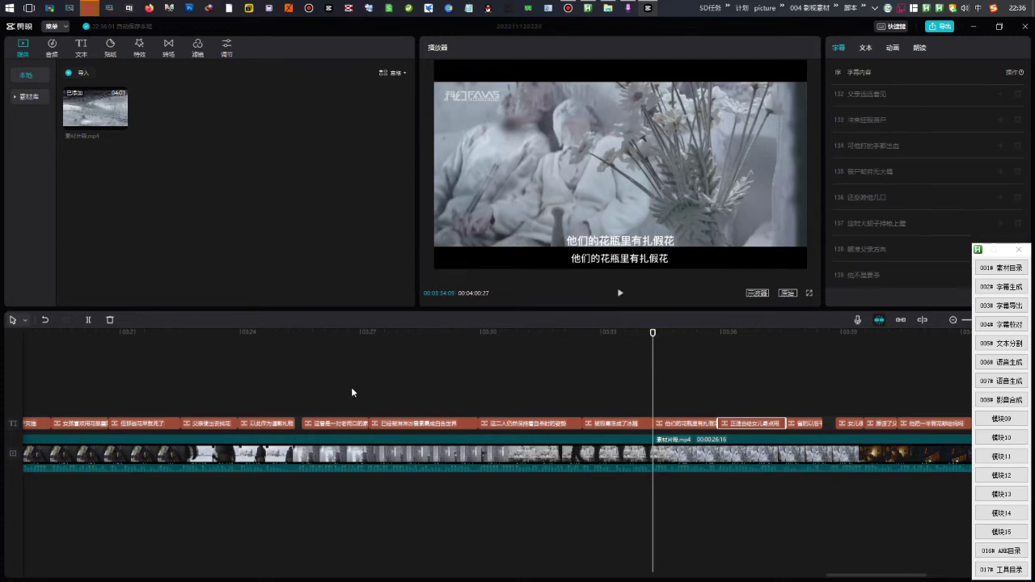
scroll(333, 363, "down", 10, "ctrl")
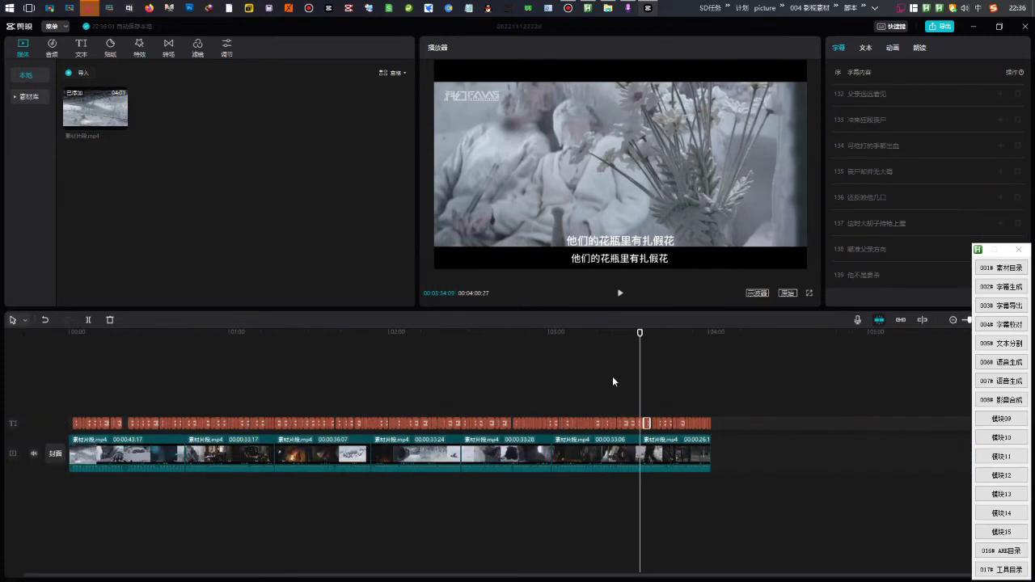
left_click_drag(763, 415, 24, 429)
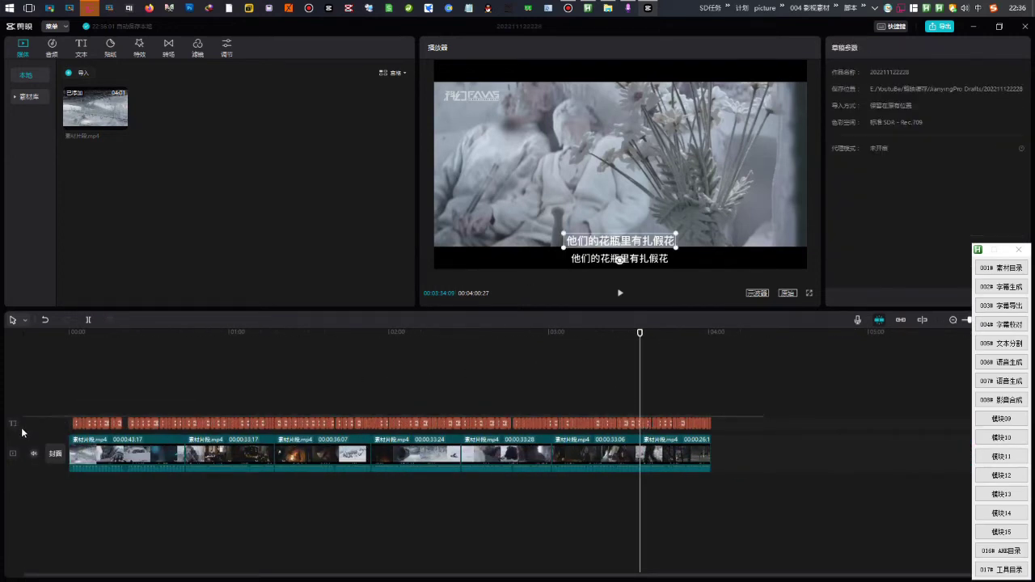
key("Delete")
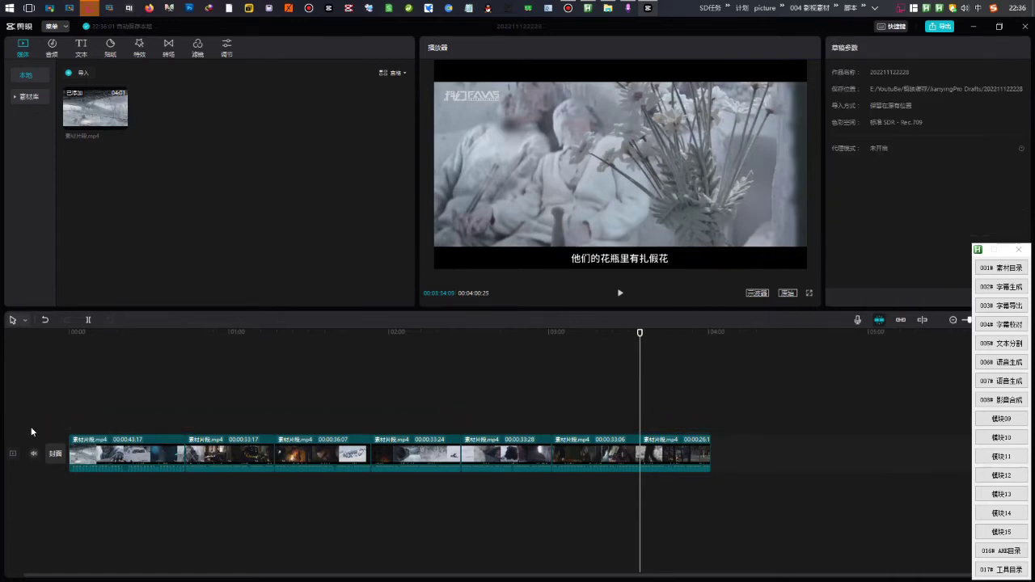
Import 顺序切割_SRT_001.mp3 to 顺序切割_SRT_006.mp3 from 素材包 and place 顺序切割_SRT_001.mp3 beneath the first video segment.
left_click(610, 57)
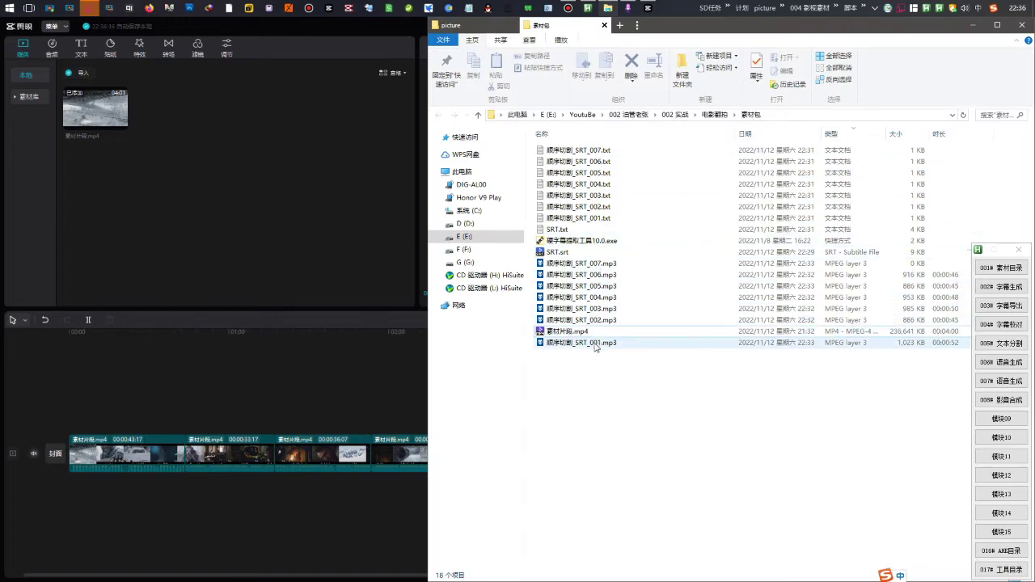
left_click_drag(594, 345, 124, 493)
left_click(270, 243)
Check the duration of 顺序切割_SRT_001.mp3 and set the first video segment's duration to 52.4 s to match it.
left_click(140, 456)
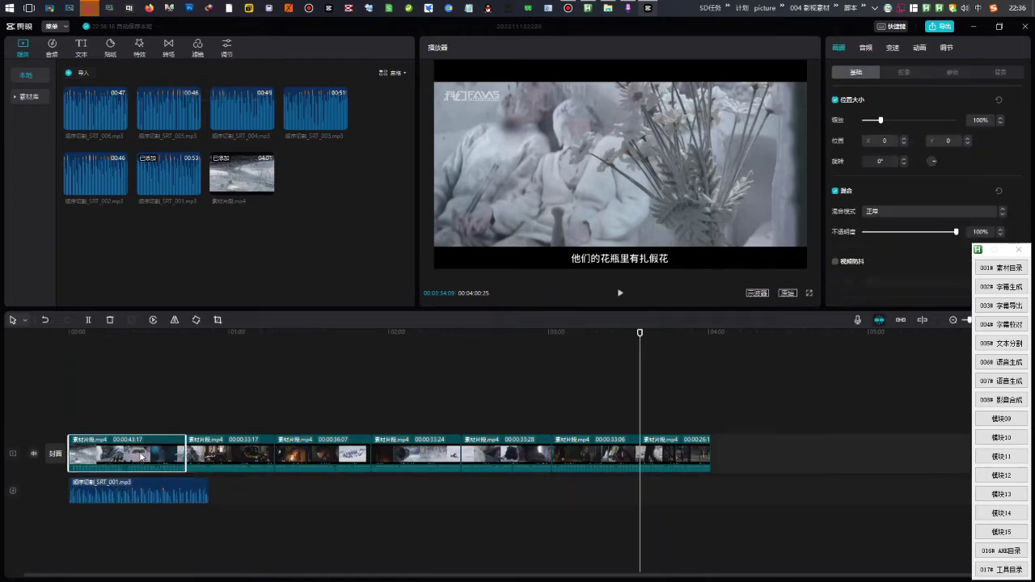
left_click(145, 488)
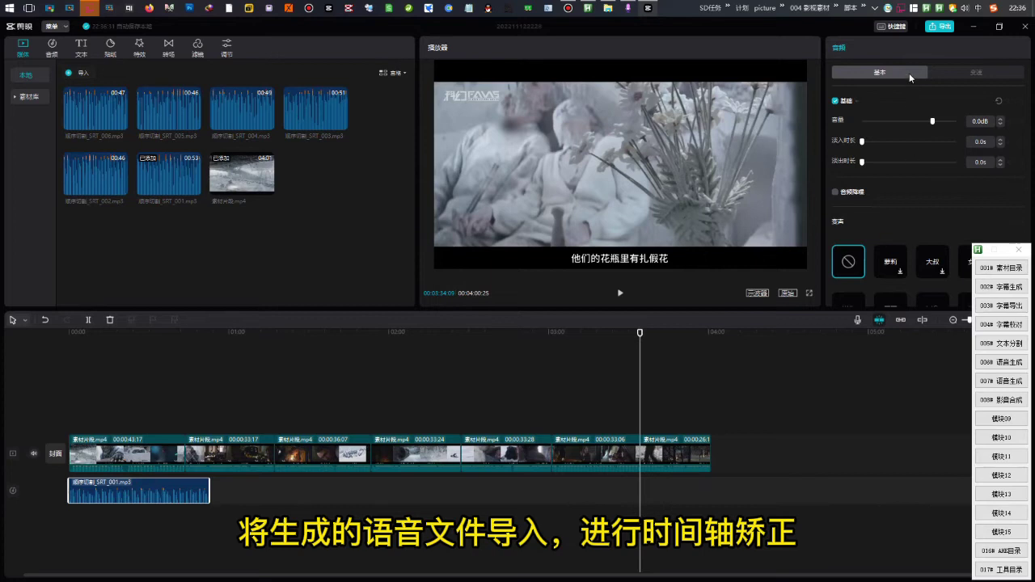
left_click(975, 73)
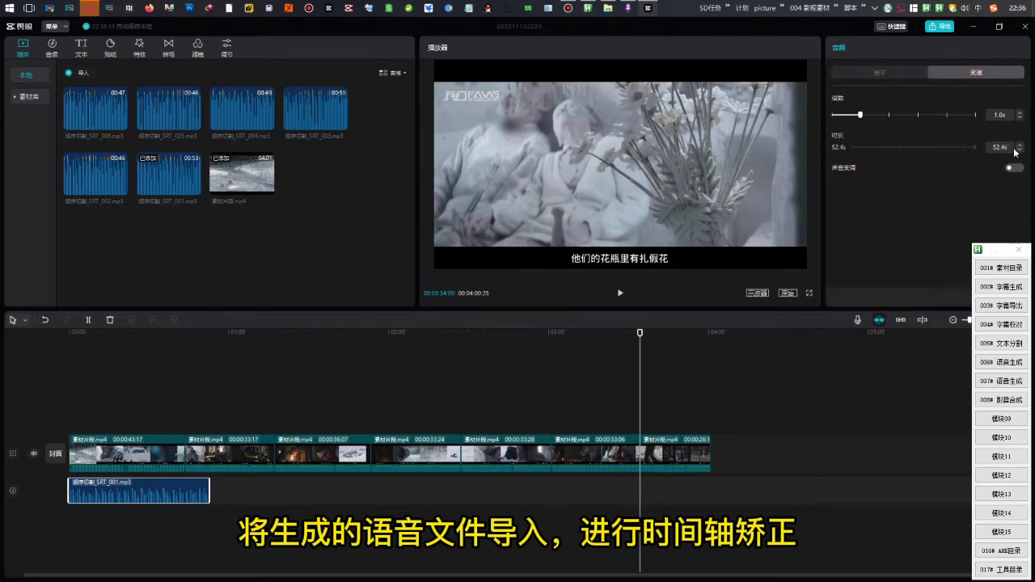
left_click(142, 461)
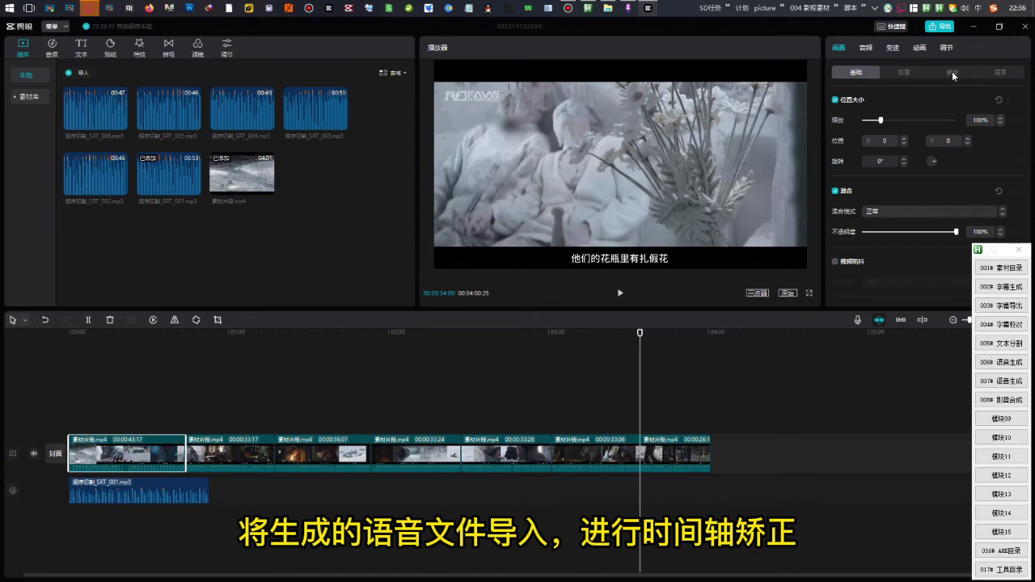
left_click(894, 47)
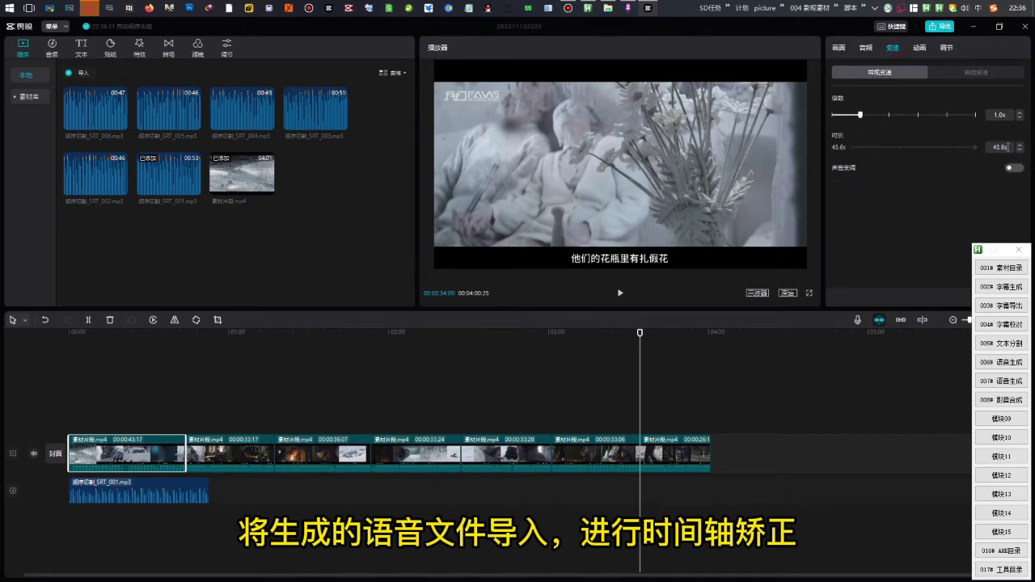
double_click(1007, 147)
type("53")
key("Return")
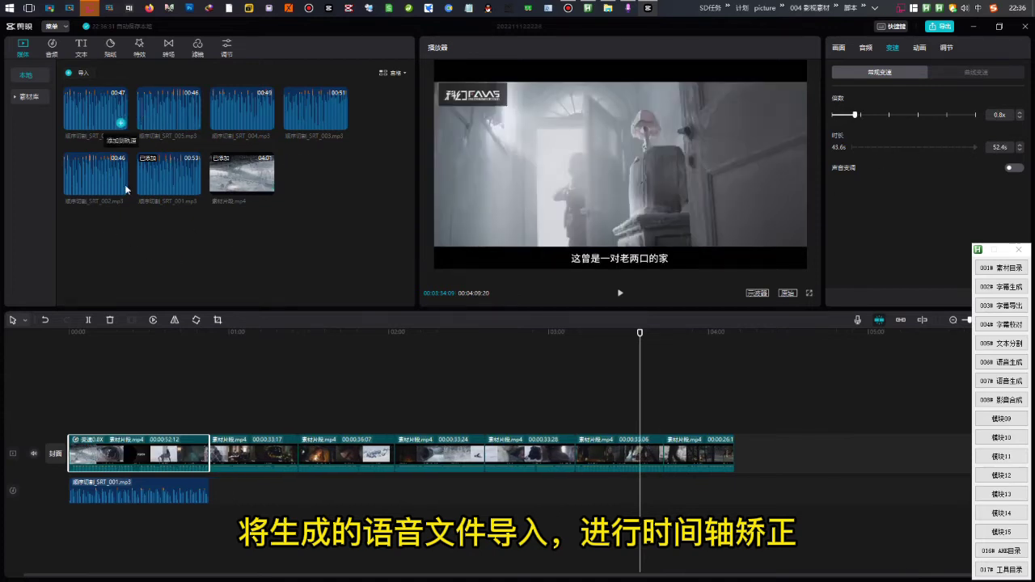
Place 顺序切割_SRT_002.mp3 directly after the first voice-over and set the second video segment's duration to 45.4 s.
left_click_drag(113, 188, 240, 491)
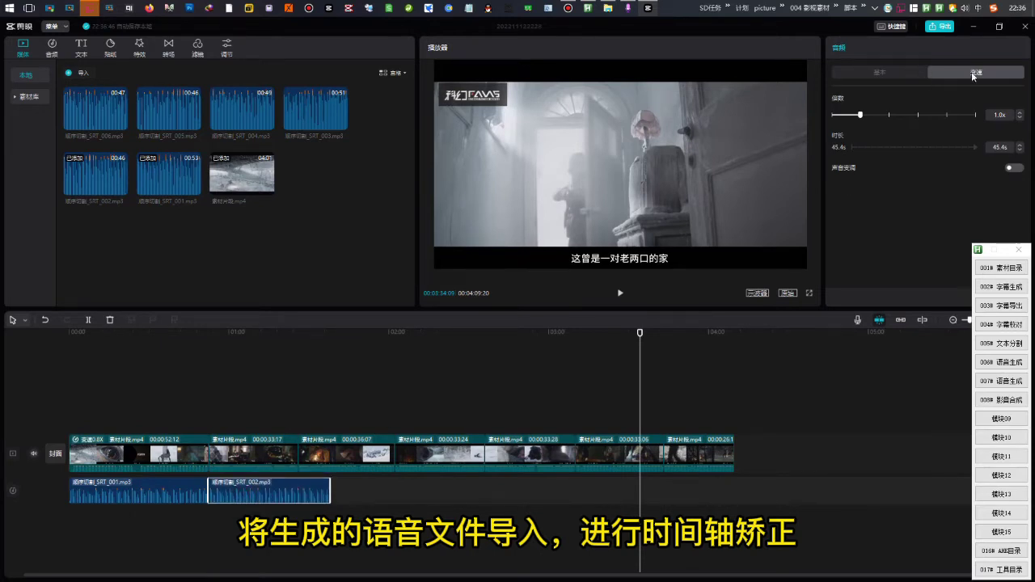
left_click(239, 458)
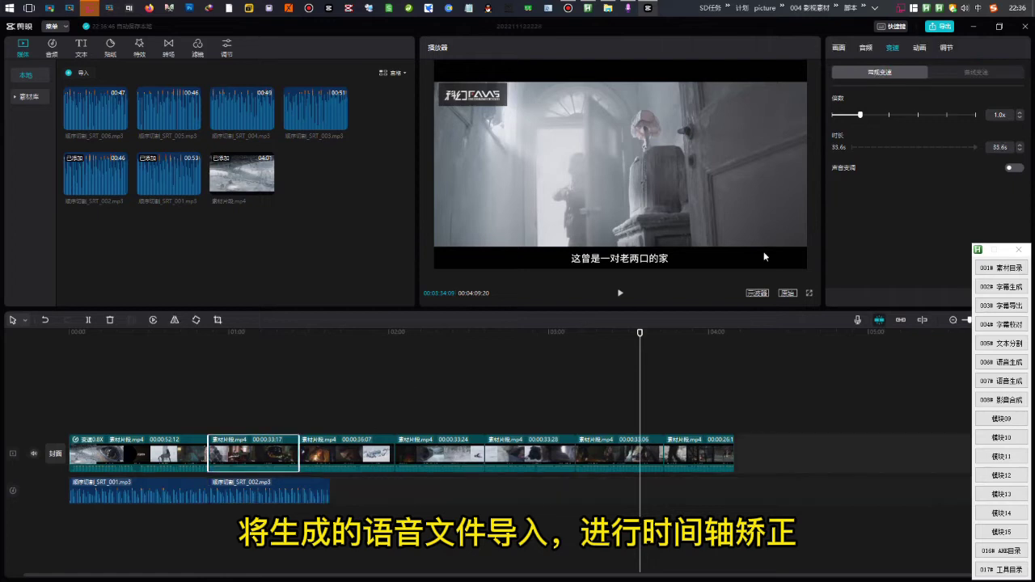
left_click(1001, 147)
type("45.4s")
key("Return")
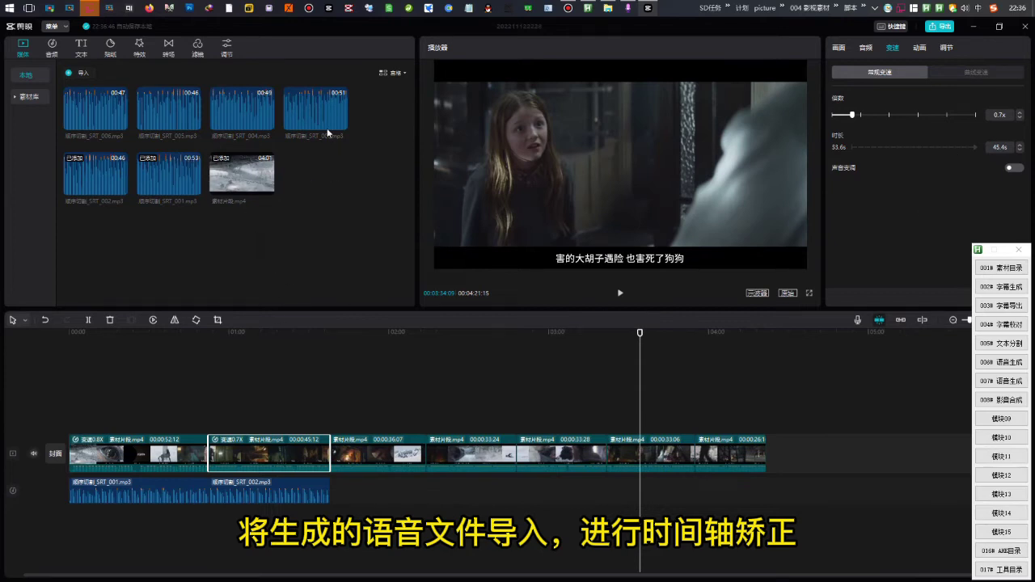
Place 顺序切割_SRT_003.mp3 after the second voice-over and set the third video segment's duration to 50.3 s.
left_click_drag(326, 128, 358, 494)
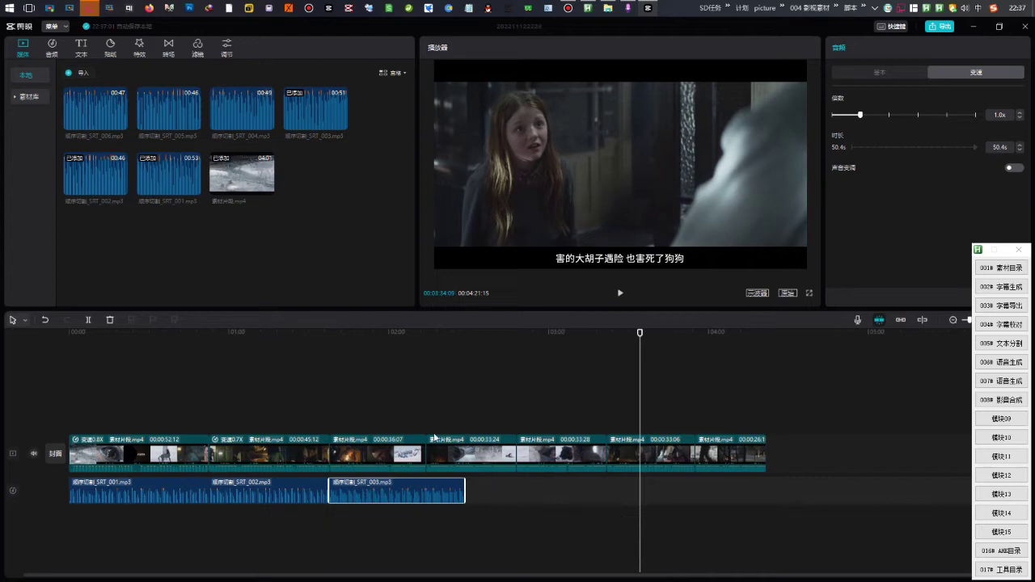
left_click(379, 453)
left_click(1004, 147)
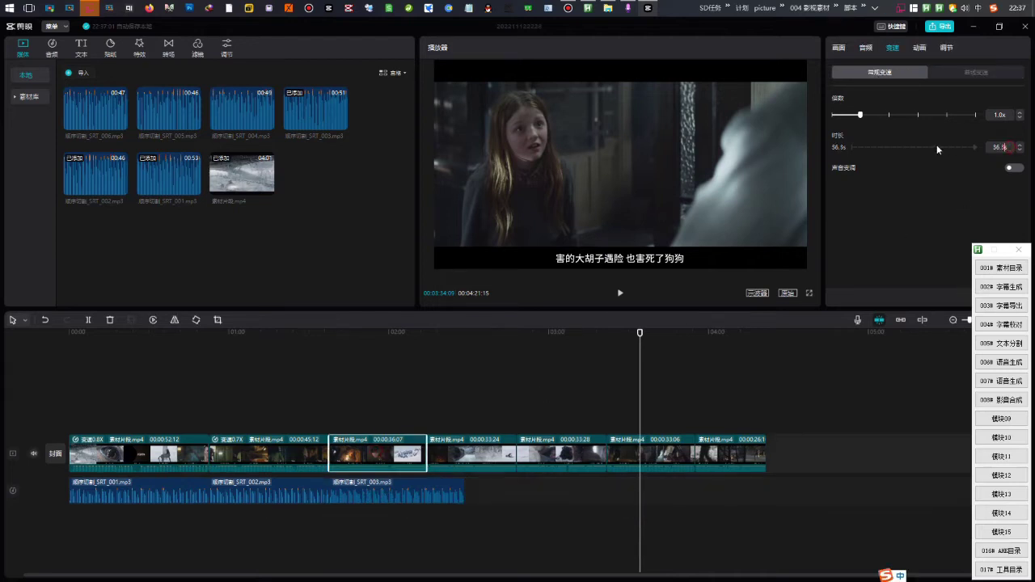
type("50.3")
key("Return")
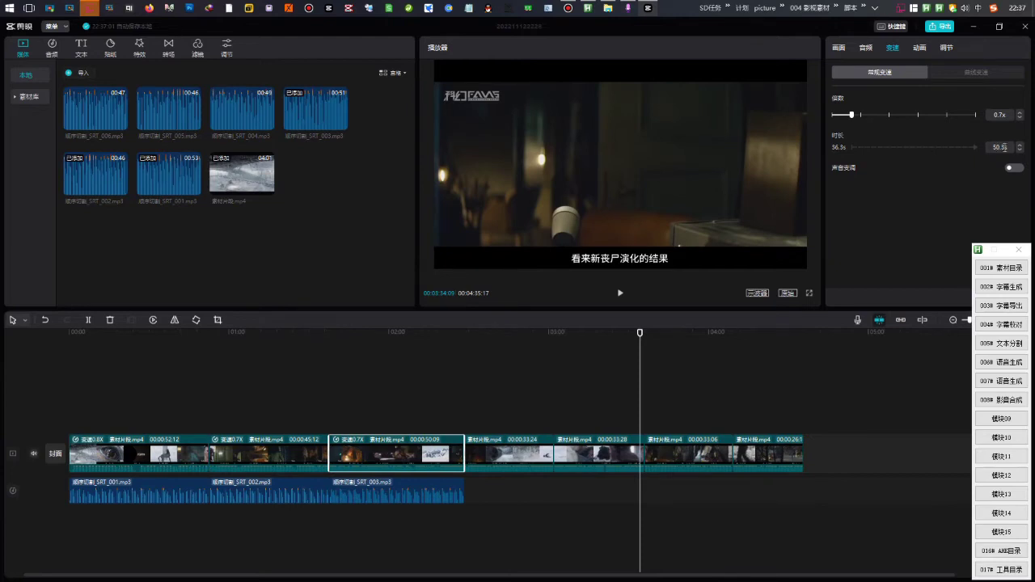
Set the third video segment's duration to 40.5 s.
key("ctrl+a")
type("40.5")
key("Return")
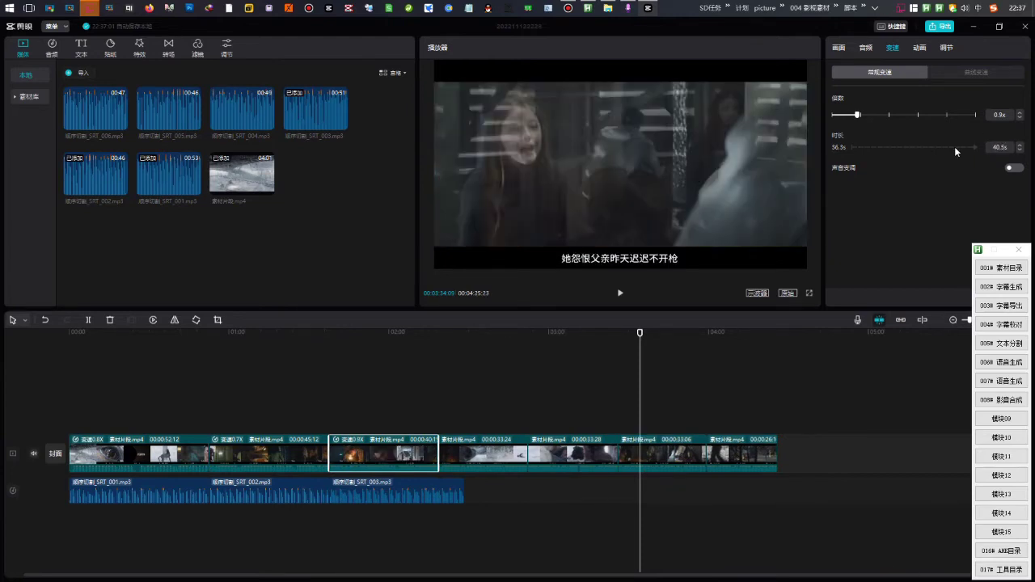
Set the third video segment's duration to 50.4 s to match 顺序切割_SRT_003.mp3.
left_click(1002, 147)
key("ctrl+a")
type("50.4")
key("Return")
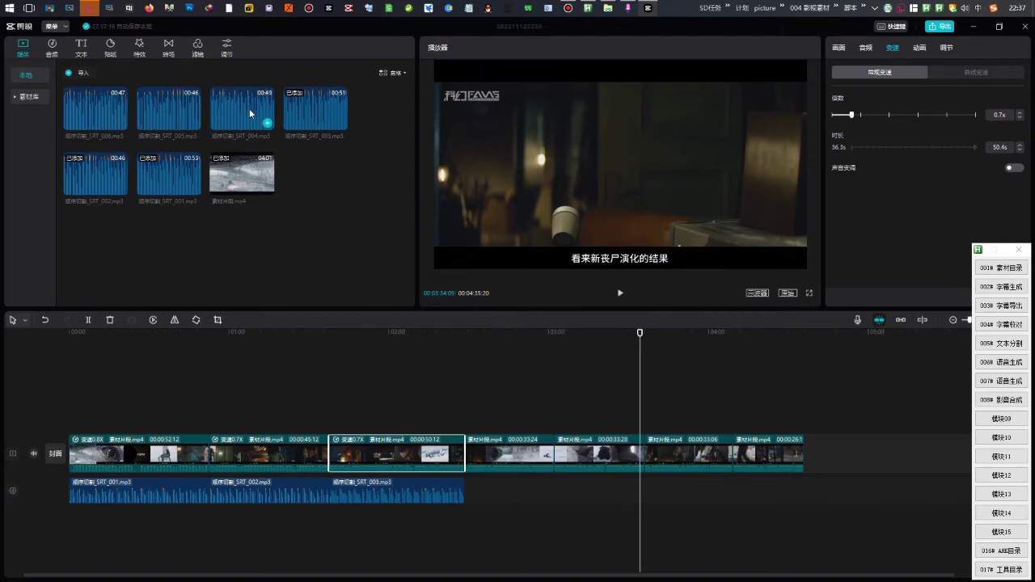
Place 顺序切割_SRT_004.mp3 after the third voice-over and set the fourth video segment's duration to 48.8 s.
left_click_drag(249, 109, 490, 495)
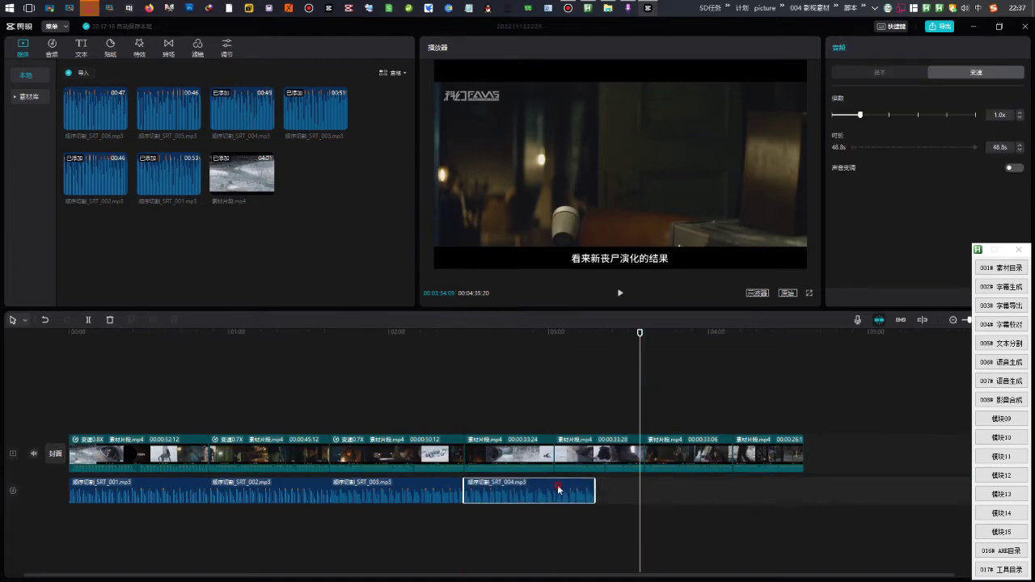
left_click(520, 446)
left_click(999, 147)
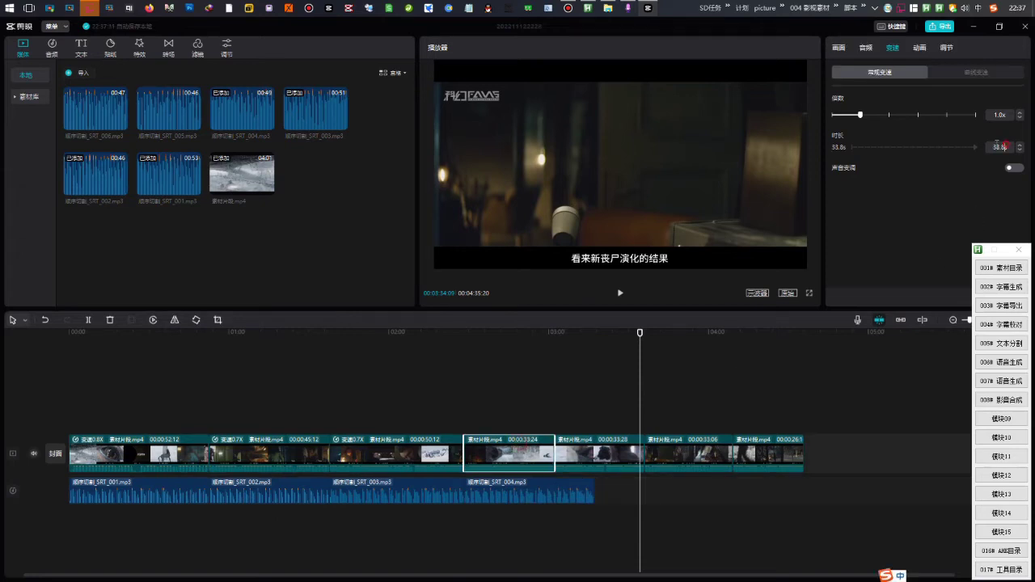
type("48.8")
key("Return")
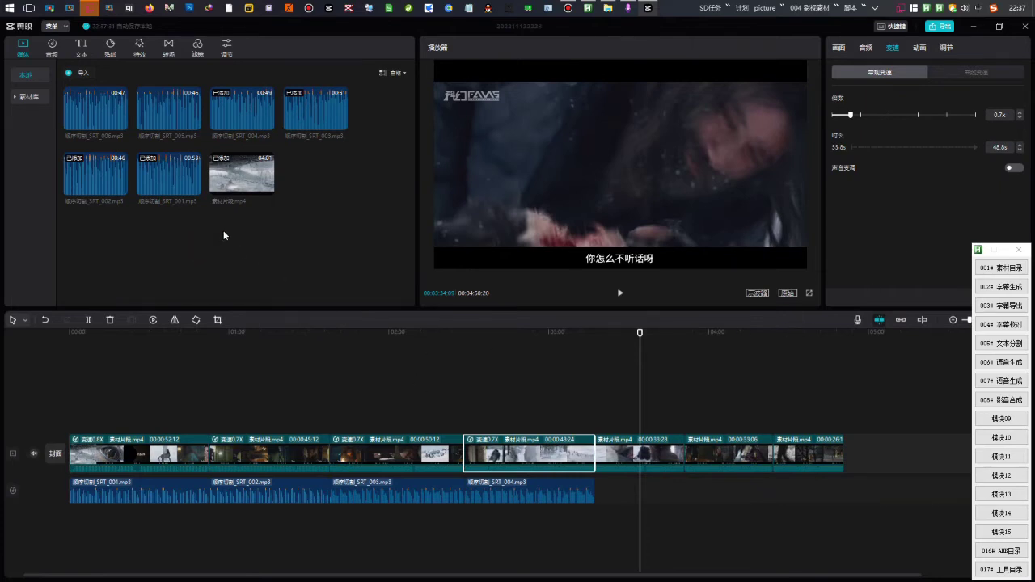
Place 顺序切割_SRT_005.mp3 after the fourth voice-over and set the fifth video segment's duration to 45.4 s.
left_click_drag(166, 137, 608, 497)
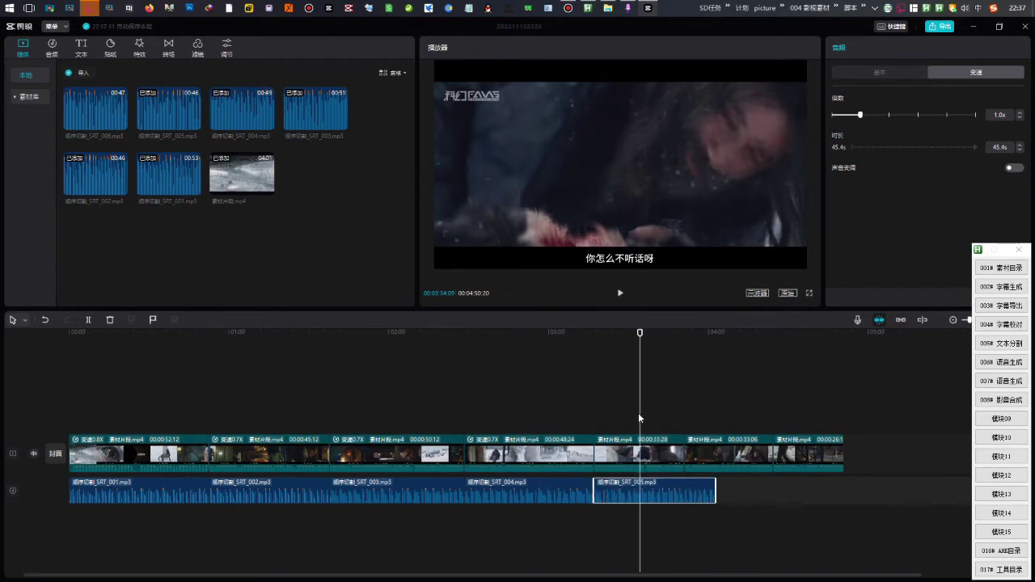
left_click(620, 457)
left_click(1005, 148)
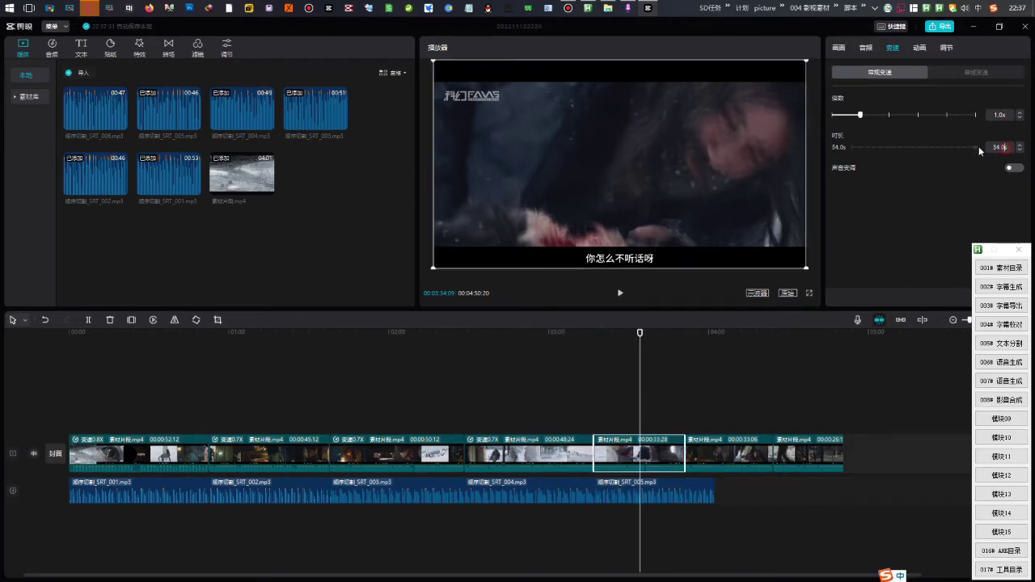
type("45.4")
key("Return")
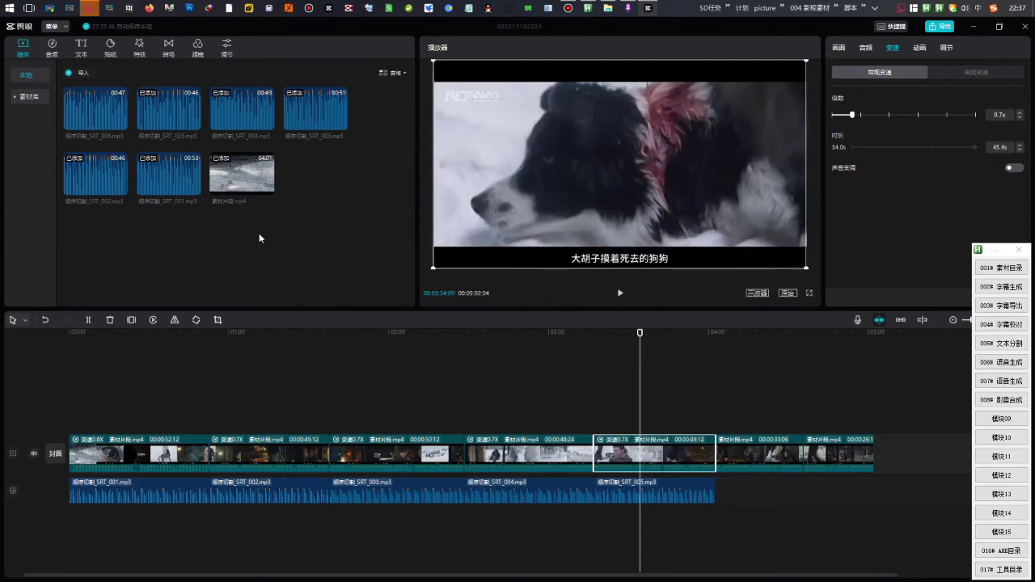
Place 顺序切割_SRT_006.mp3 after the fifth voice-over and set the sixth video segment's duration to 46.9 s.
left_click_drag(96, 123, 730, 495)
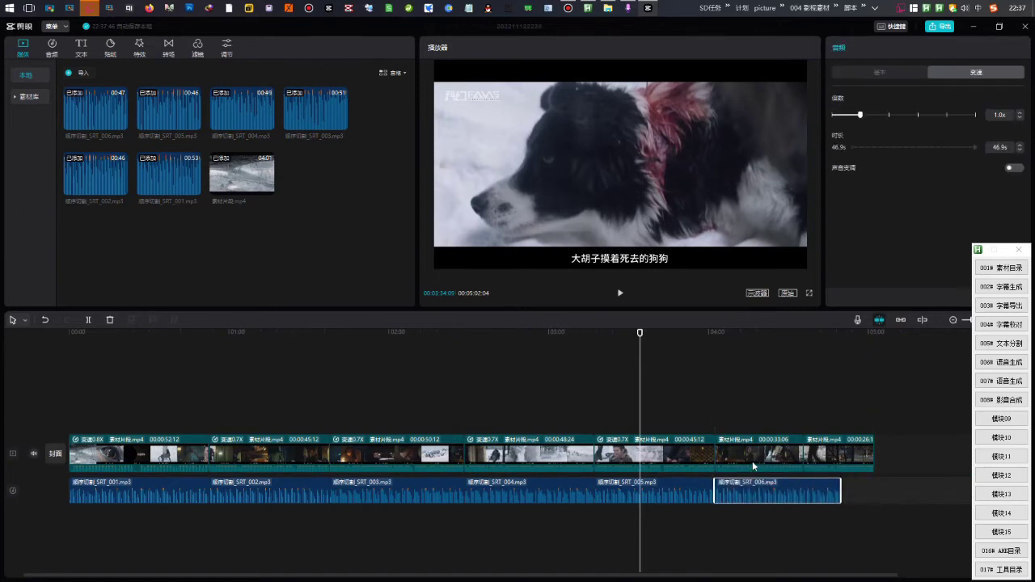
left_click(752, 461)
left_click(1006, 149)
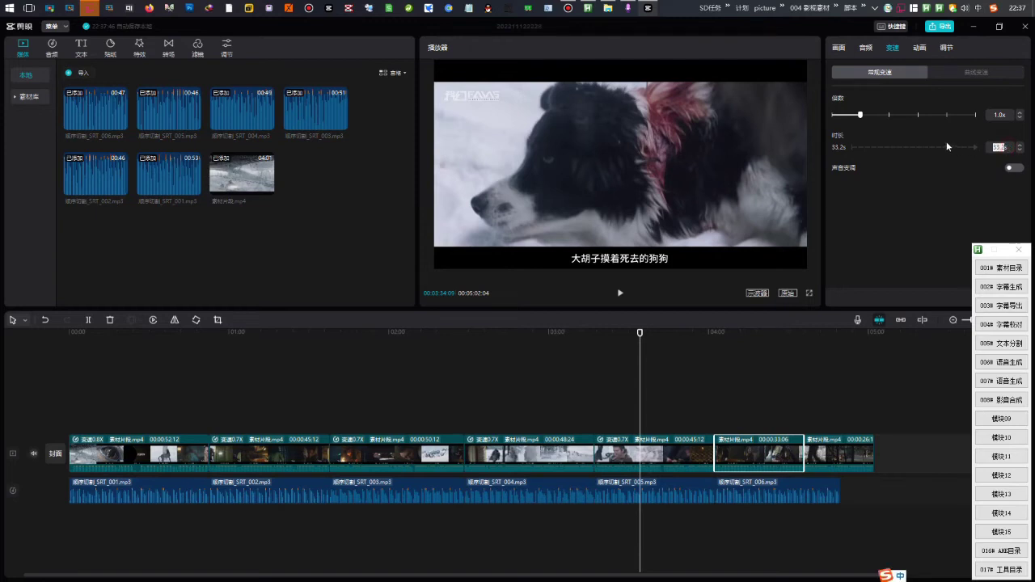
type("46")
key("Return")
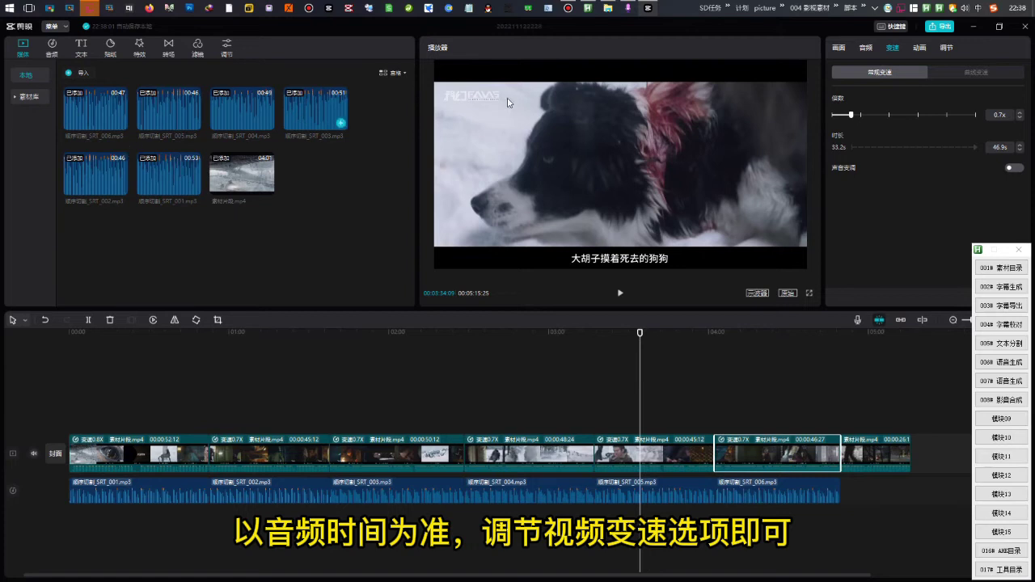
Try to import 顺序切割_SRT_007.mp3 from the 素材包 folder into the 剪映 media library.
left_click(607, 8)
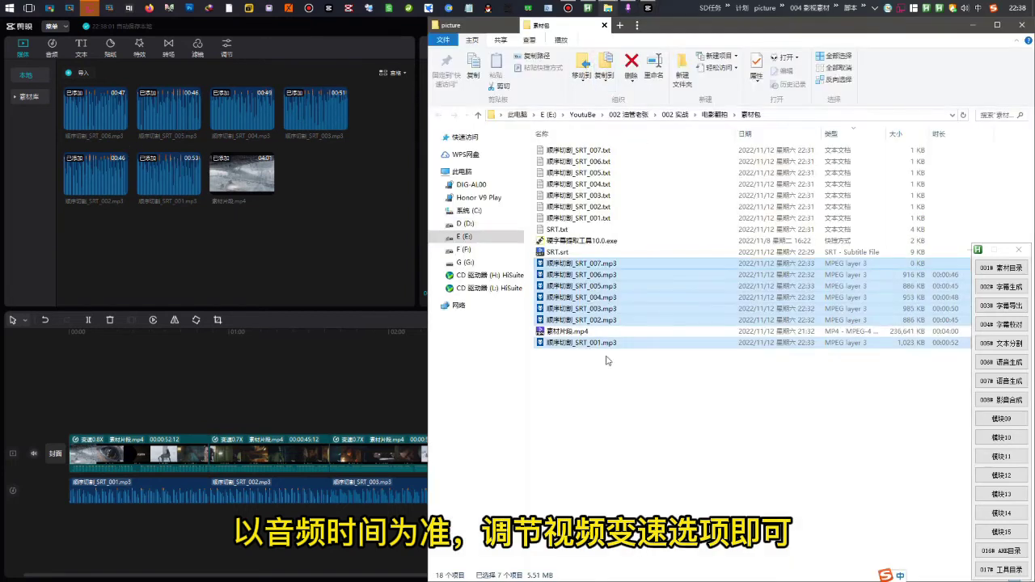
left_click(590, 404)
left_click_drag(580, 263, 334, 260)
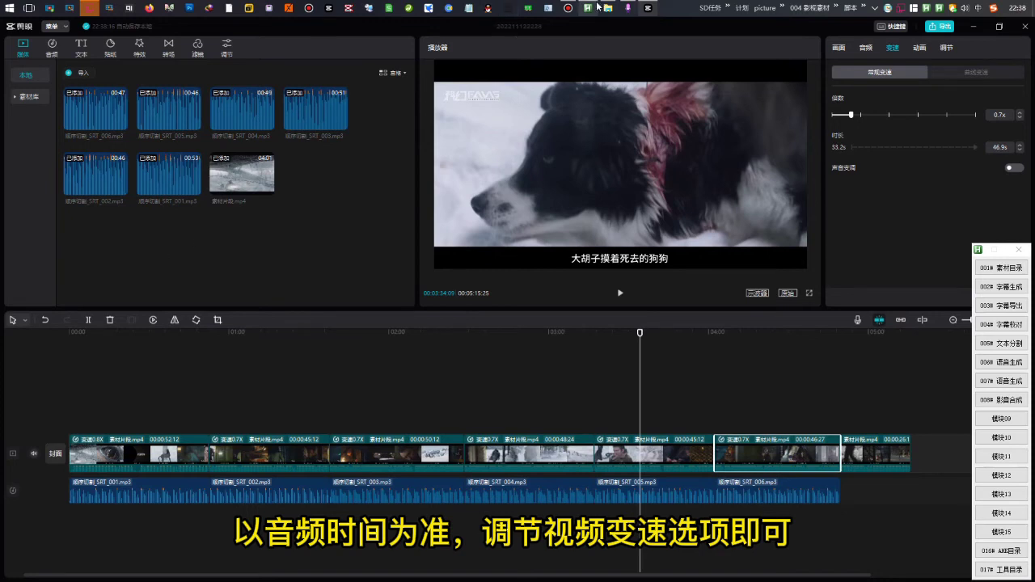
left_click(615, 72)
left_click(550, 165)
left_click(610, 64)
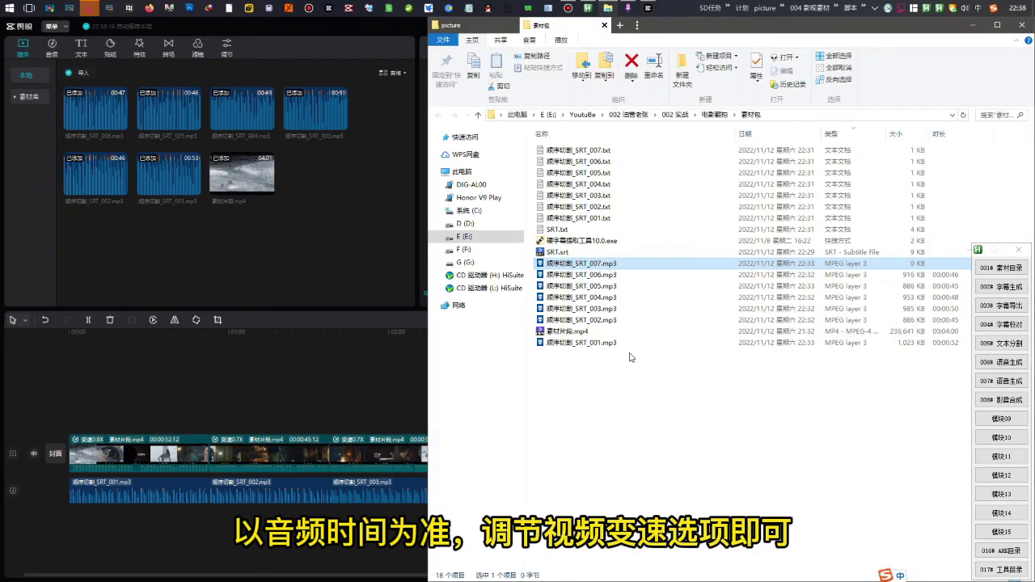
left_click(599, 275)
left_click(369, 247)
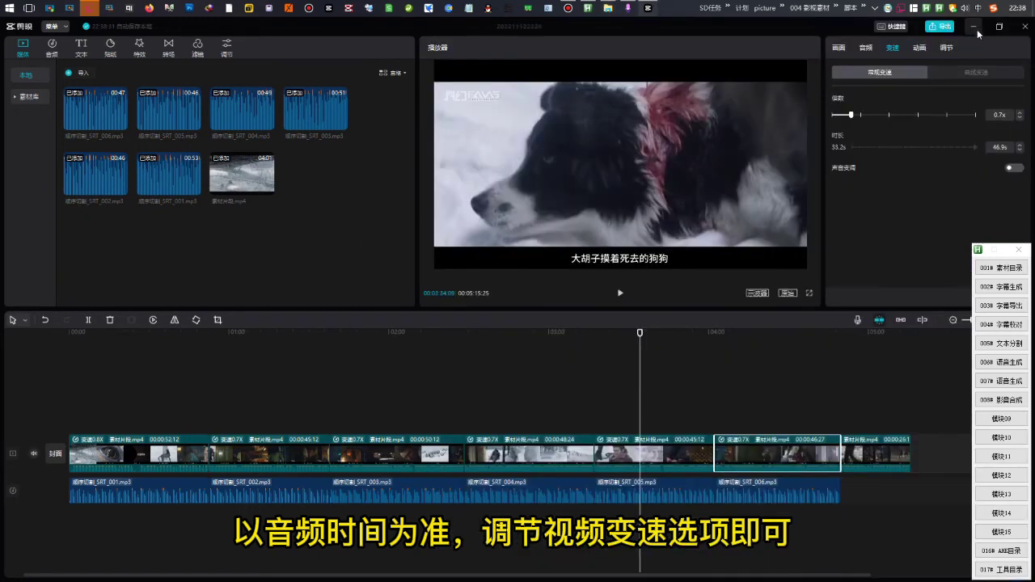
Switch to 微软语音合成助手, add 顺序切割_SRT_007.txt from 素材包 to the batch list and convert it to speech.
left_click(975, 28)
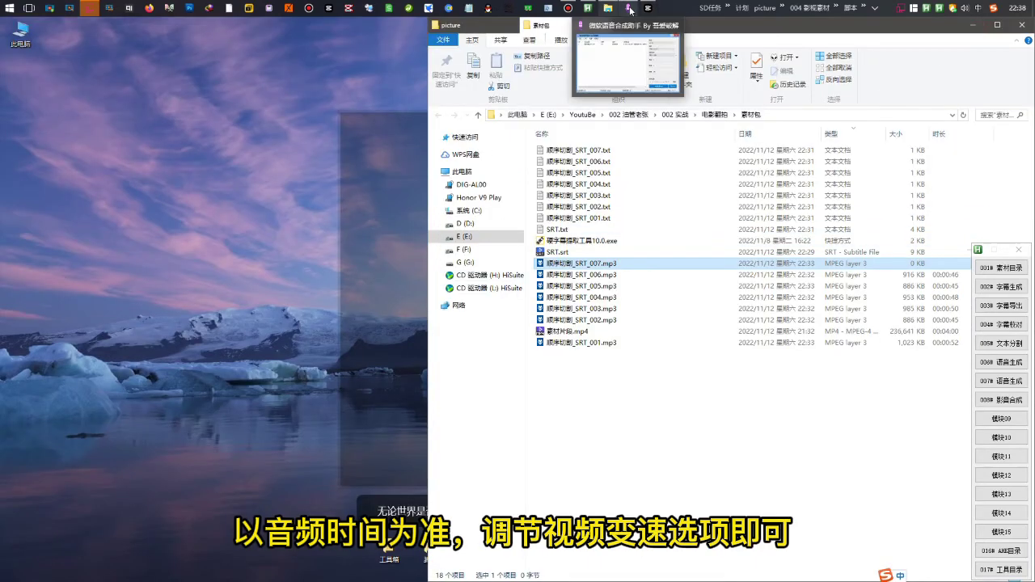
left_click(629, 10)
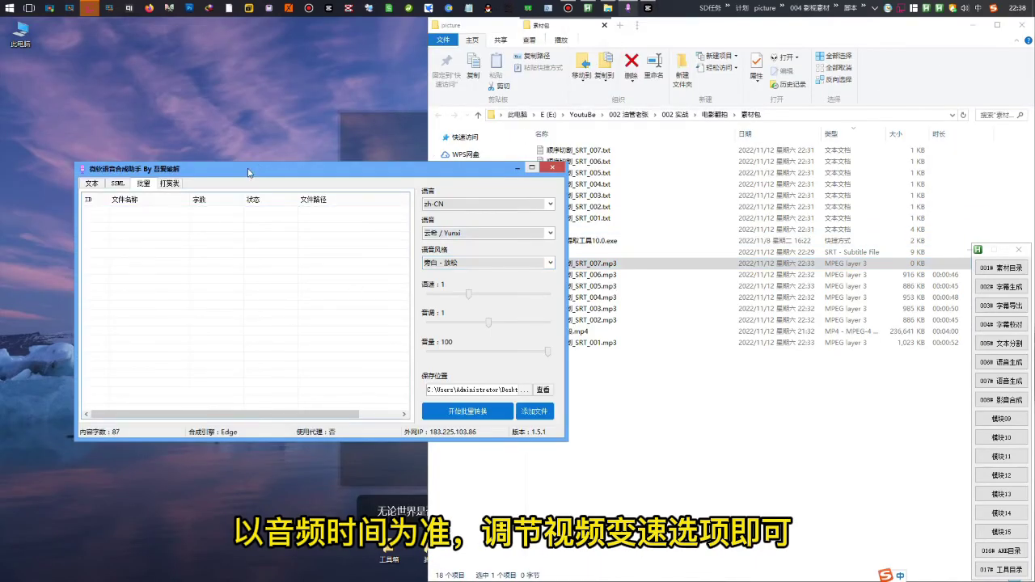
left_click(726, 461)
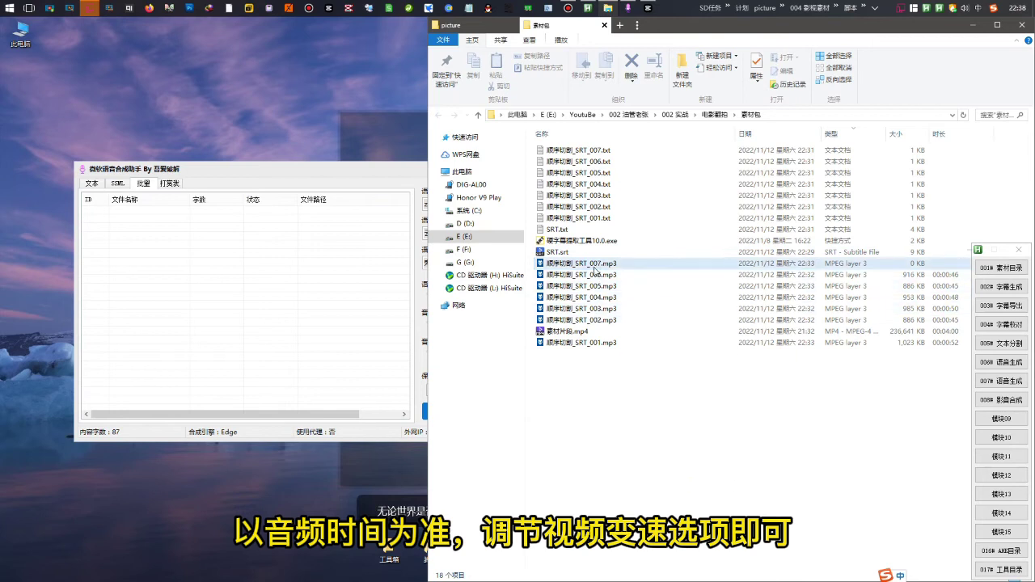
left_click_drag(599, 151, 323, 296)
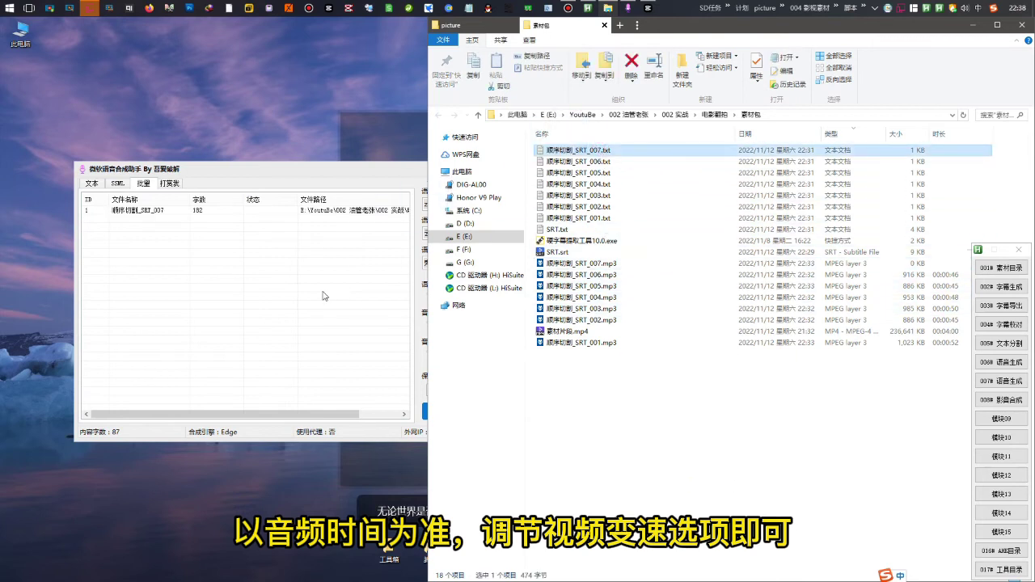
left_click(220, 212)
left_click(467, 411)
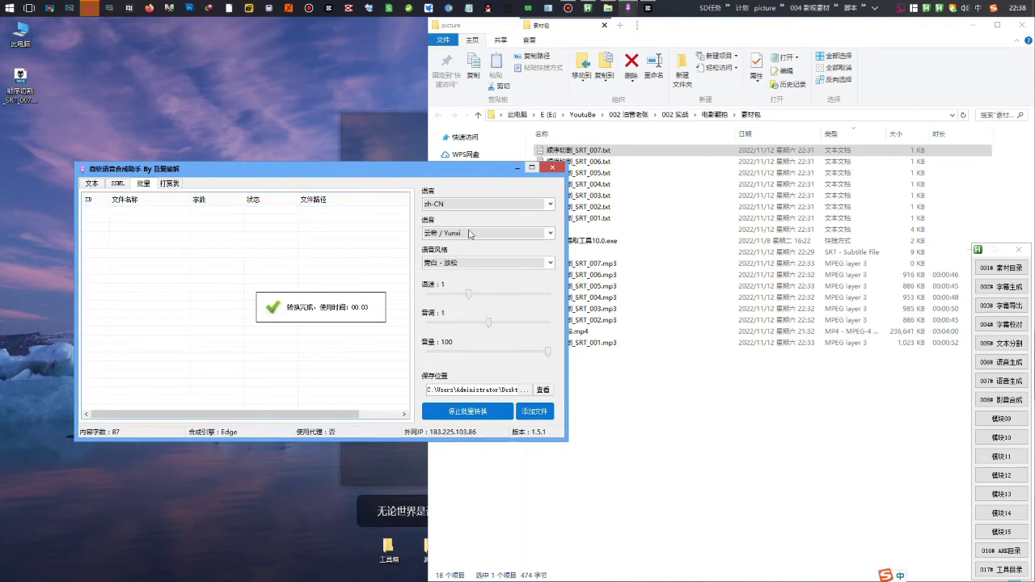
Add 顺序切割_SRT_007.txt to the batch list again and rerun the speech conversion.
left_click_drag(578, 151, 240, 300)
left_click(214, 214)
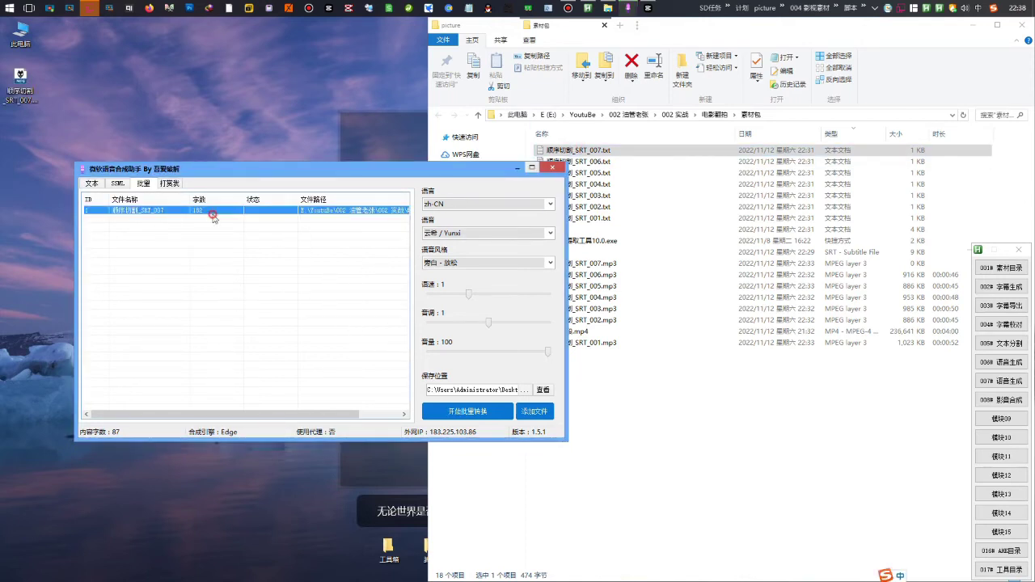
left_click(475, 407)
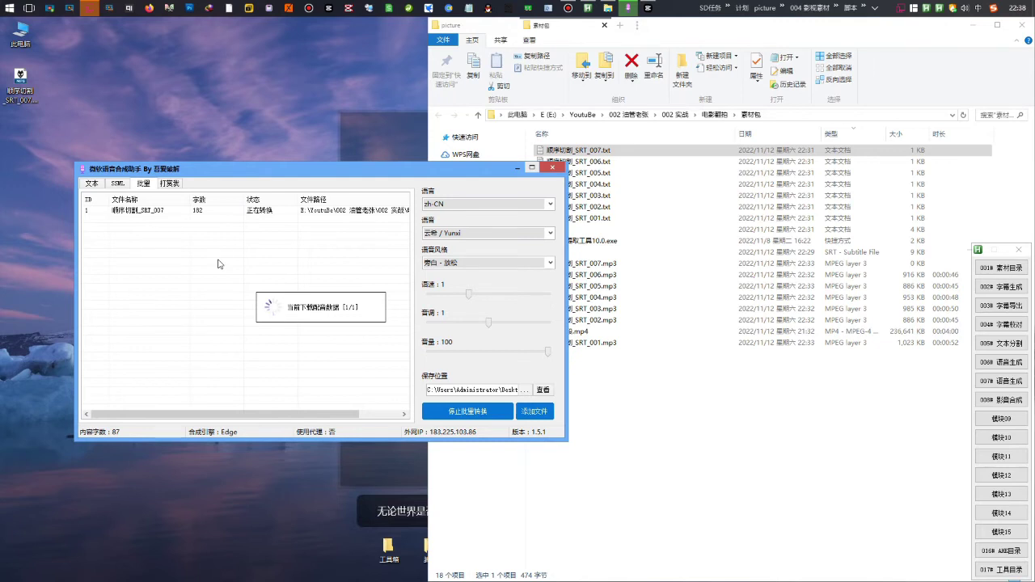
Move the newly generated 顺序切割_SRT_007.mp3 from the desktop into 素材包, replacing the existing file.
left_click(515, 167)
left_click_drag(20, 82, 550, 388)
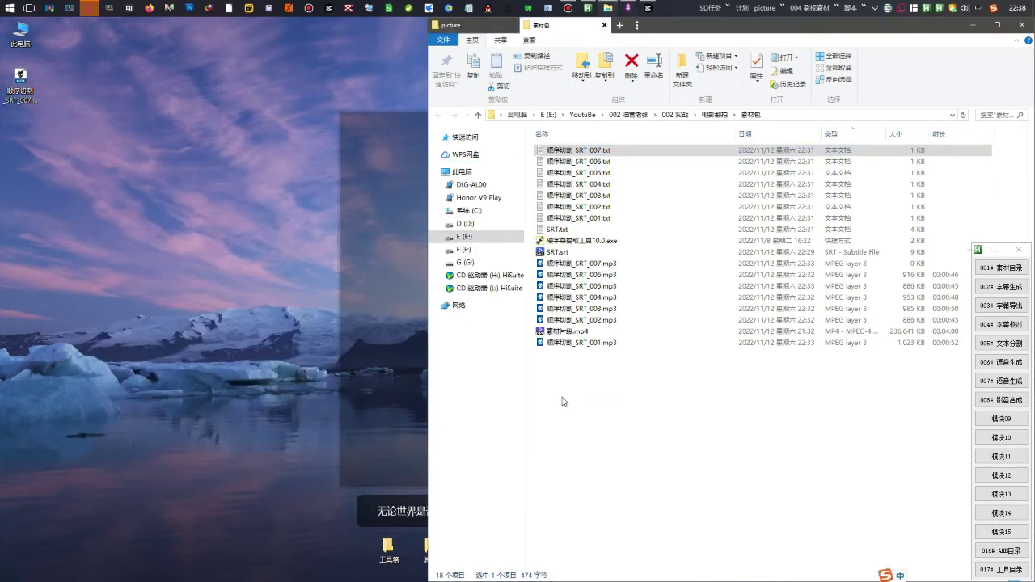
left_click(548, 211)
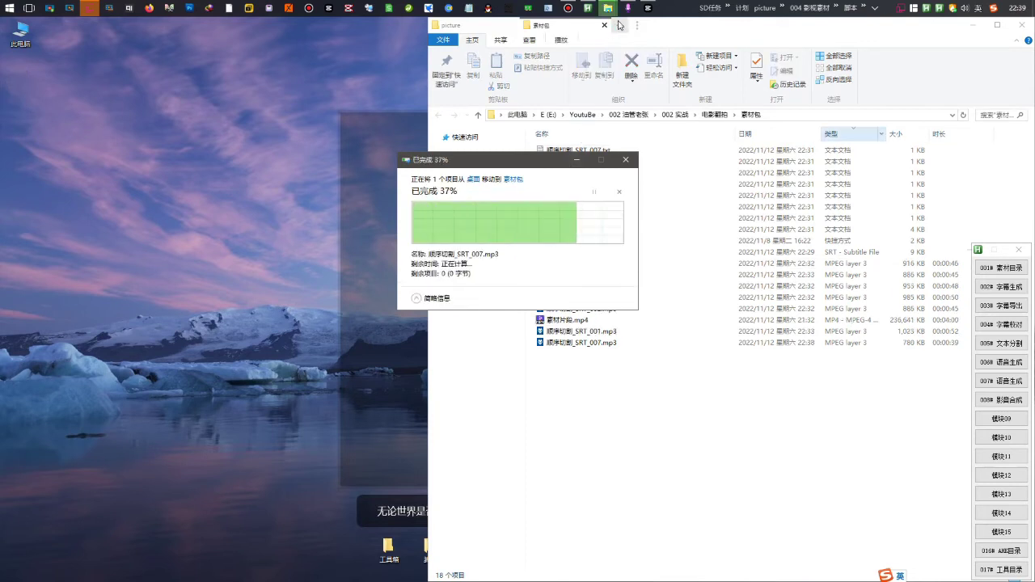
Switch to 剪映, import the regenerated 顺序切割_SRT_007.mp3 from 素材包 into the media library and maximize the editor.
mouse_move(625, 9)
left_click(646, 59)
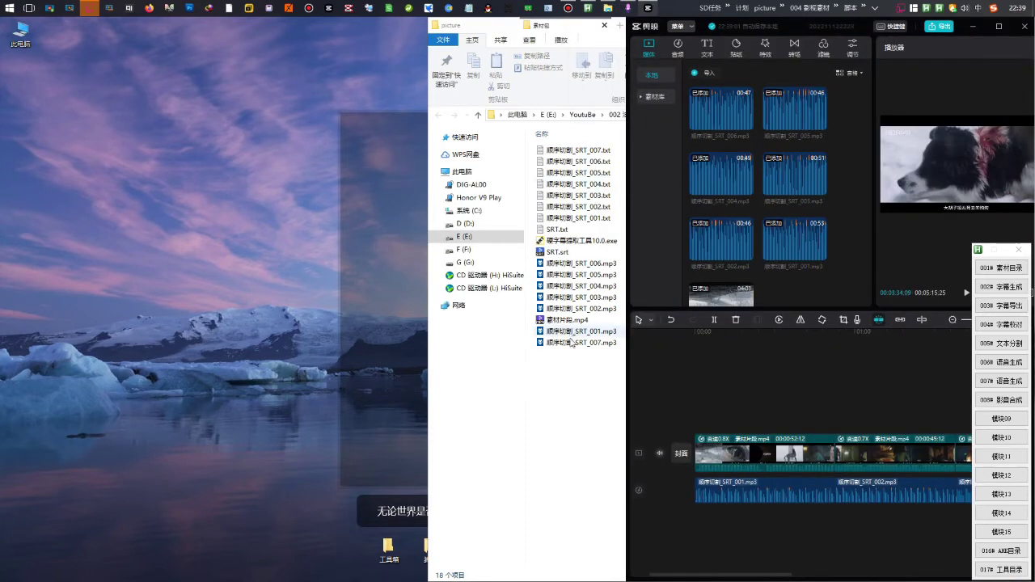
left_click_drag(587, 345, 804, 287)
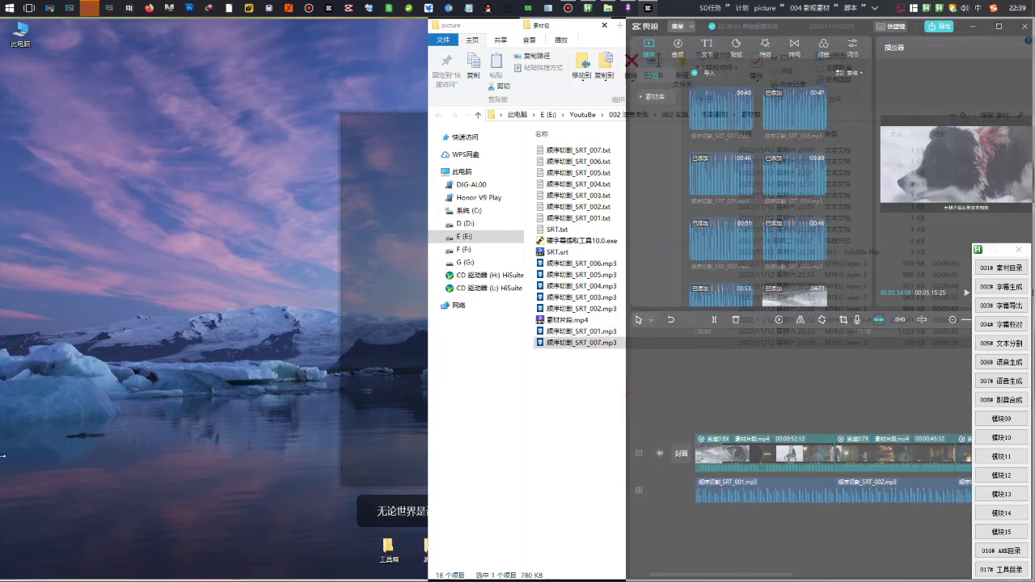
key("super+Up")
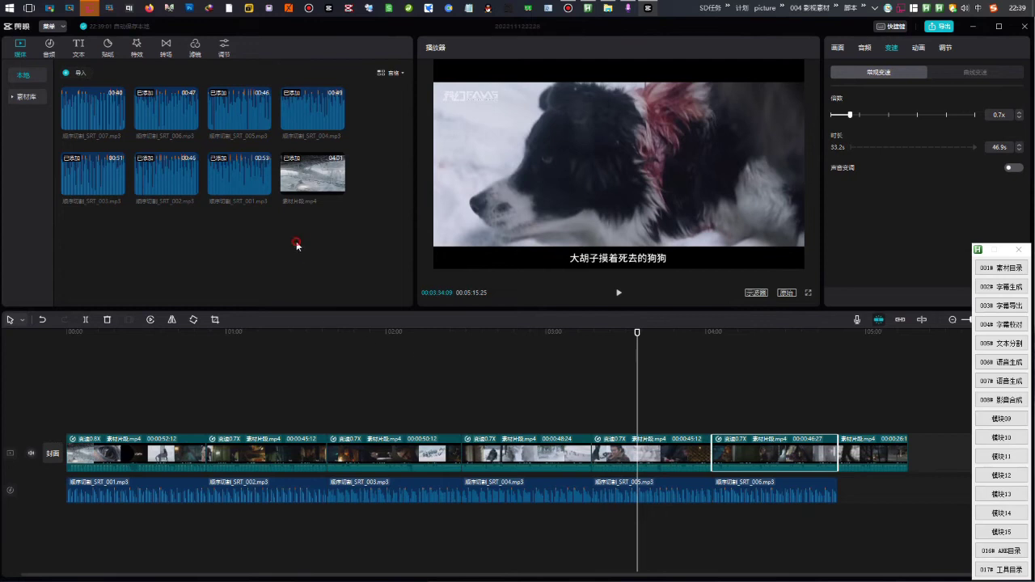
Place 顺序切割_SRT_007.mp3 on the voice-over track directly after 顺序切割_SRT_006.mp3.
left_click_drag(96, 113, 898, 490)
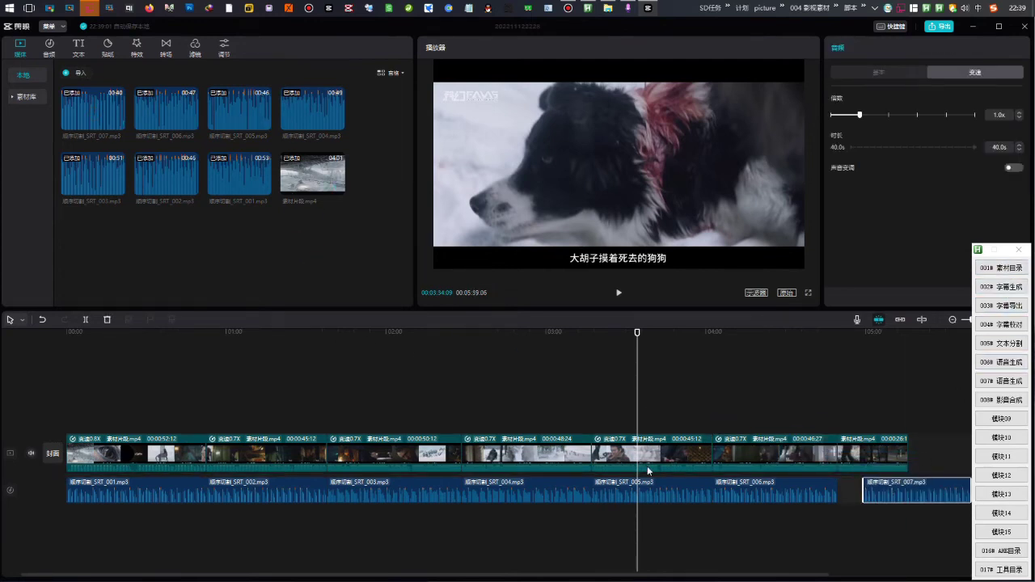
scroll(648, 469, "down", 3)
scroll(633, 458, "down", 2)
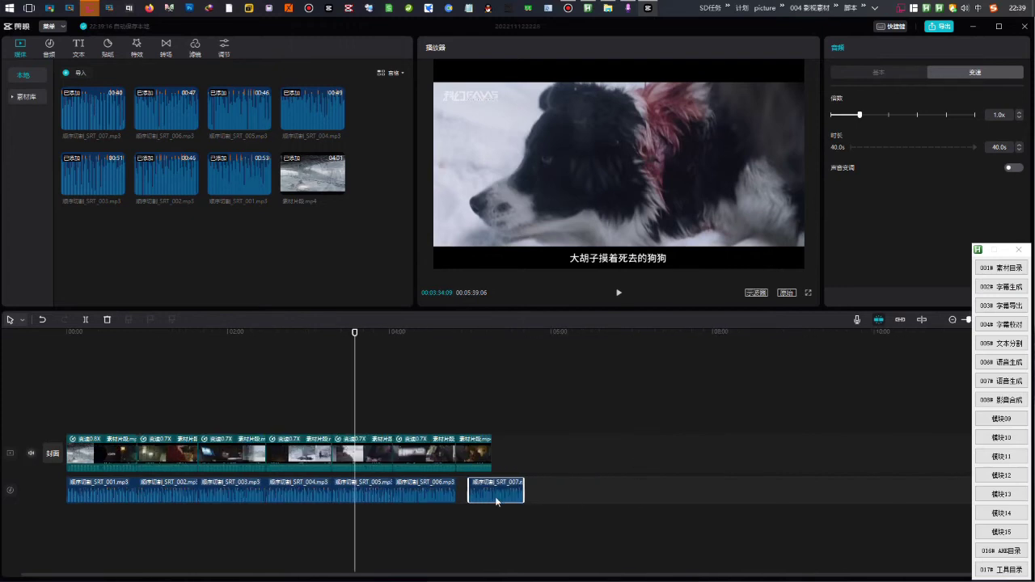
left_click_drag(495, 492, 480, 490)
Set the duration of the last video segment to 40 s to match its voice-over.
left_click(469, 457)
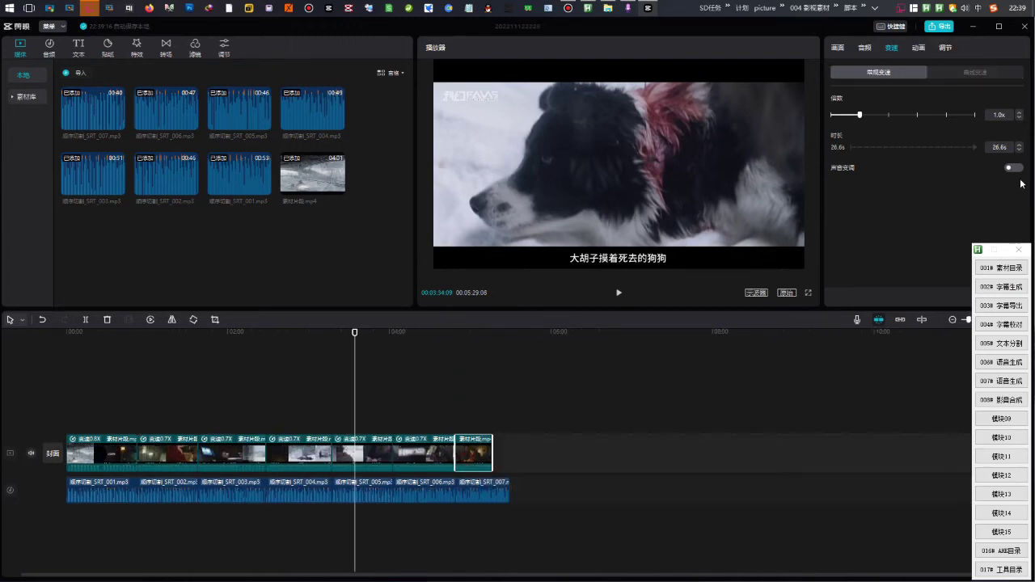
double_click(1005, 143)
type("40s")
key("Return")
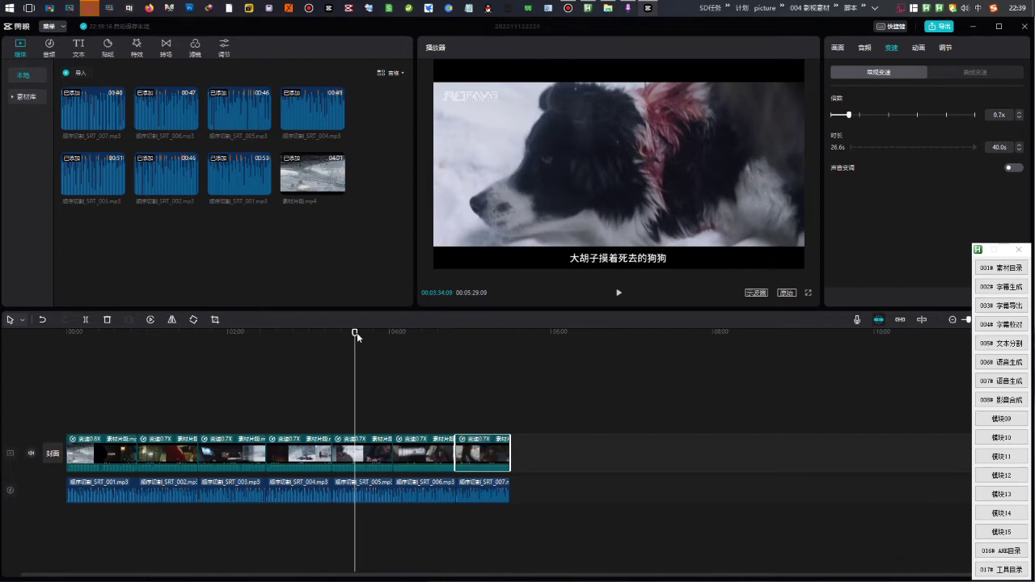
Separate the original audio from all video segments and delete the separated audio clips.
left_click_drag(356, 332, 481, 355)
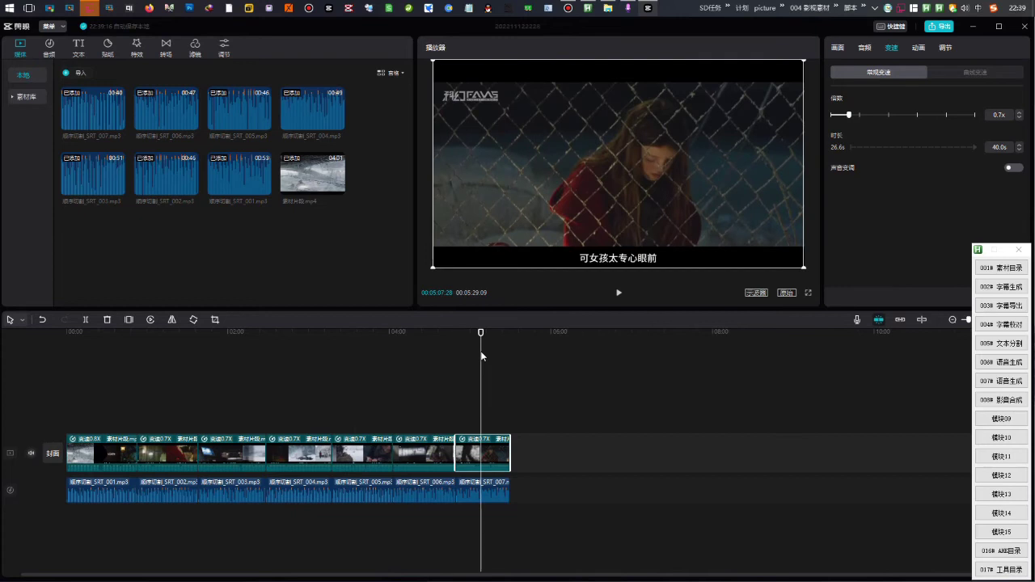
key("ctrl+a")
right_click(71, 454)
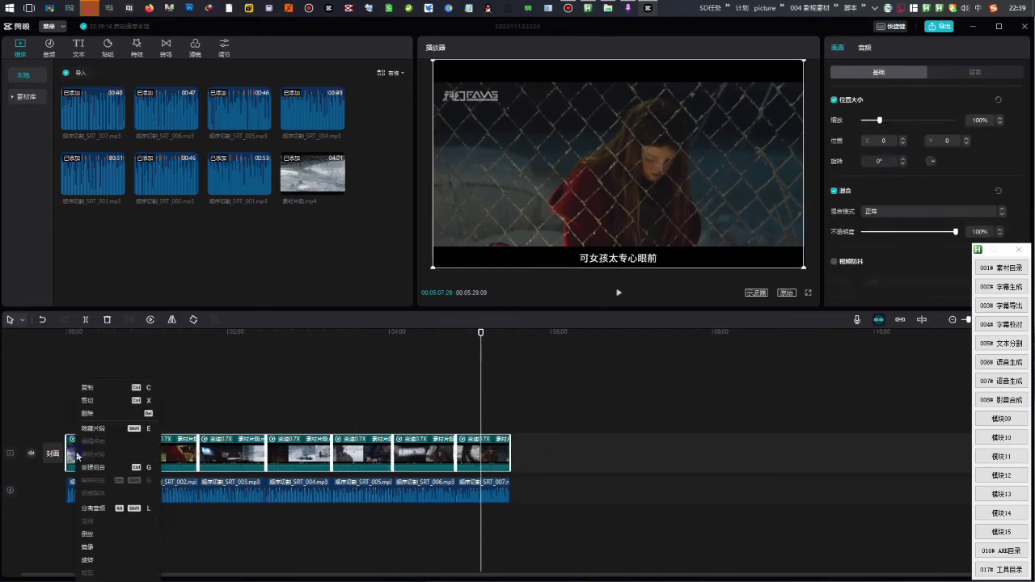
left_click(97, 506)
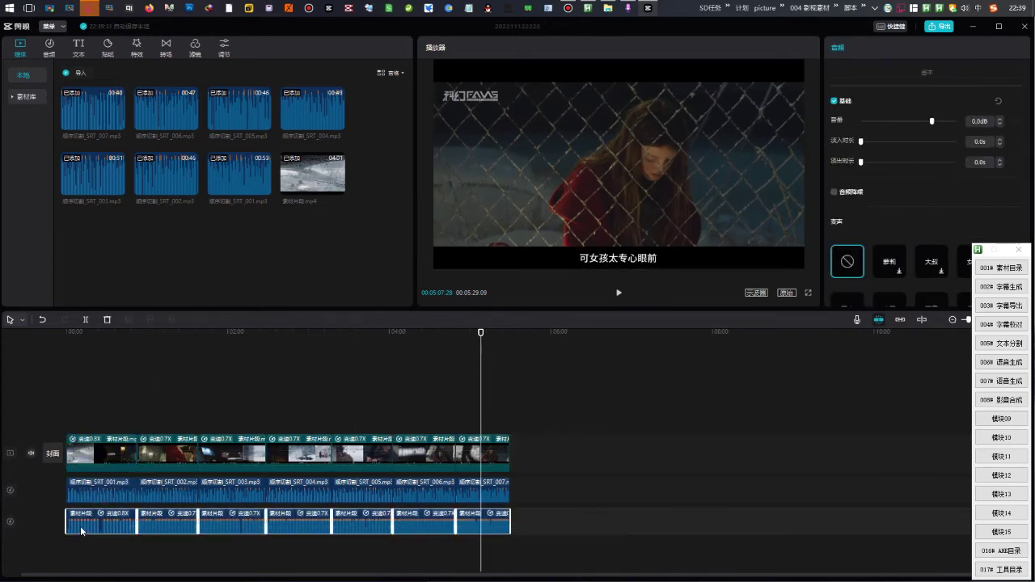
key("Delete")
Play back the timeline from several points to check that the voice-over matches the picture.
left_click_drag(481, 336, 85, 354)
key("space")
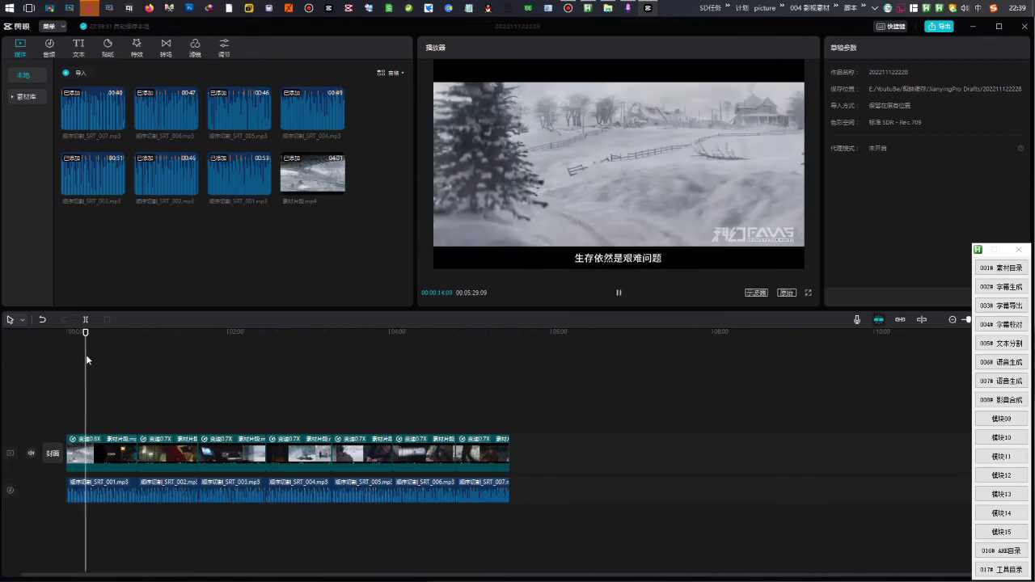
left_click(365, 397)
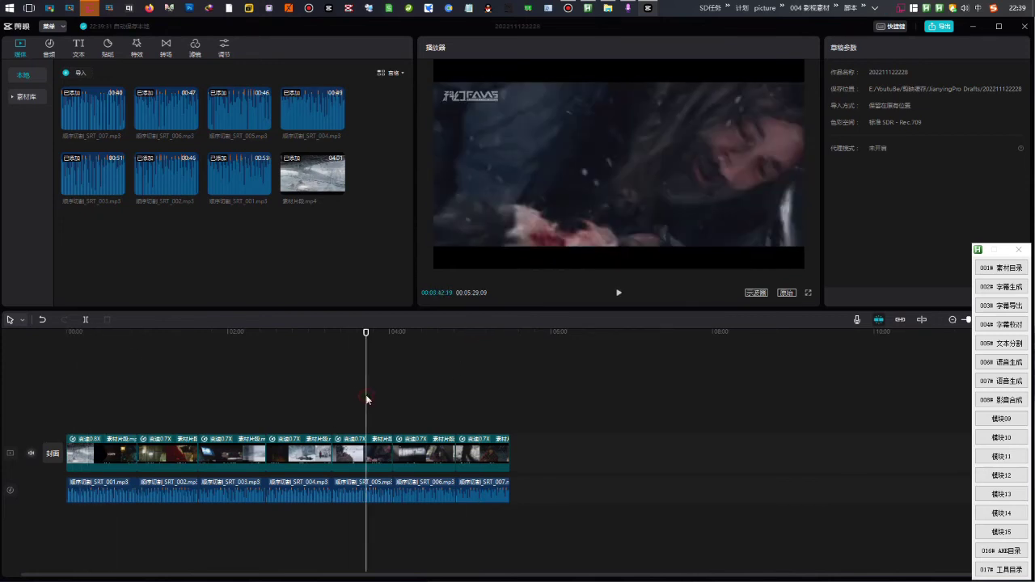
left_click(479, 411)
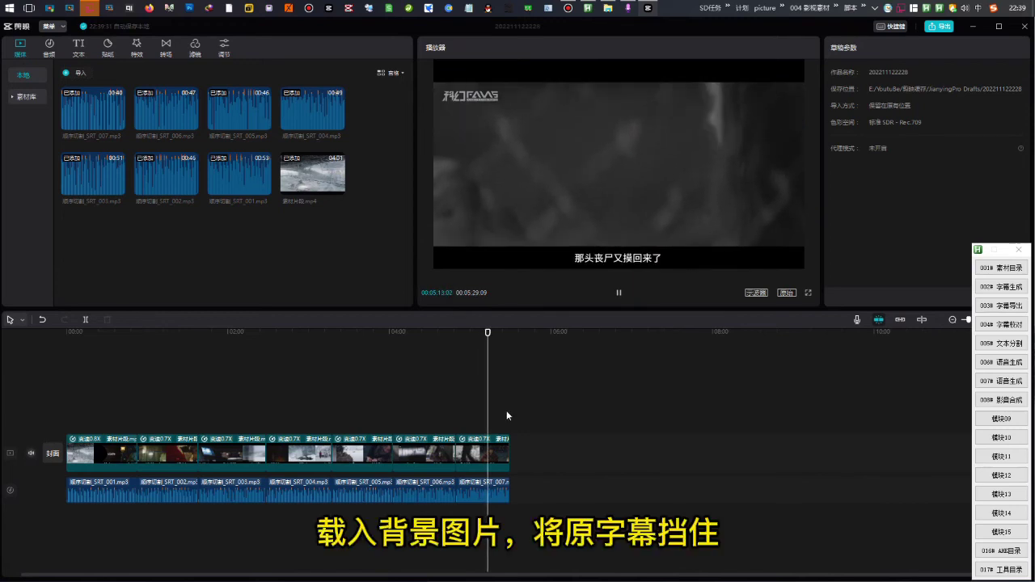
key("space")
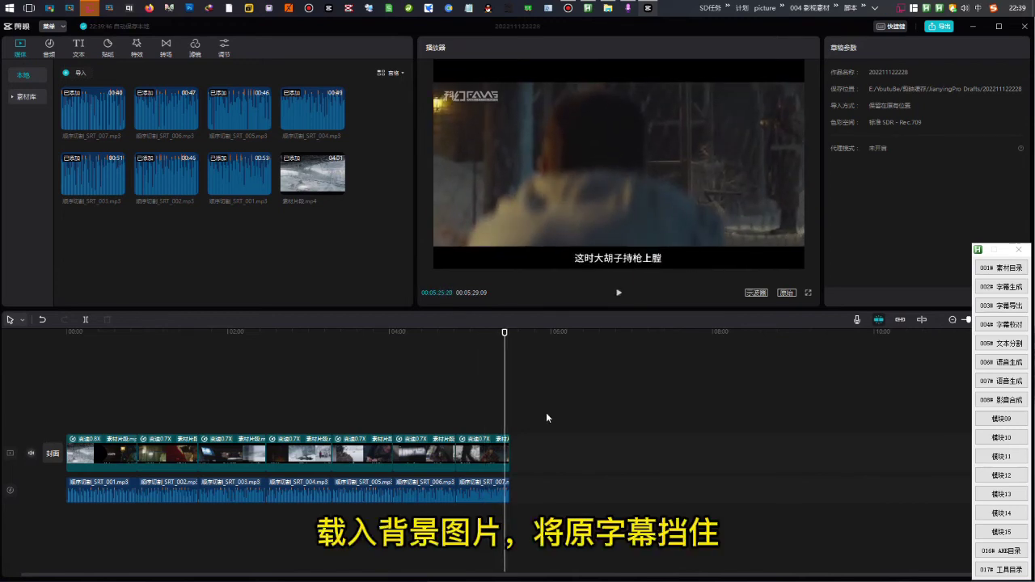
left_click(221, 380)
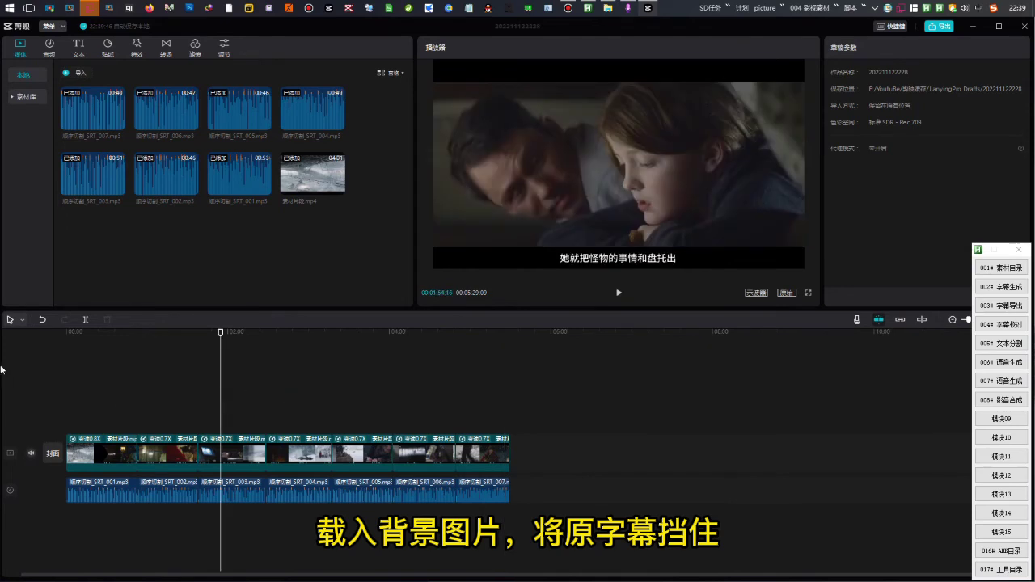
Import 字幕背景.png from the 背景 folder and lay it above the video over the full timeline length to cover the original subtitles.
key("ctrl+a")
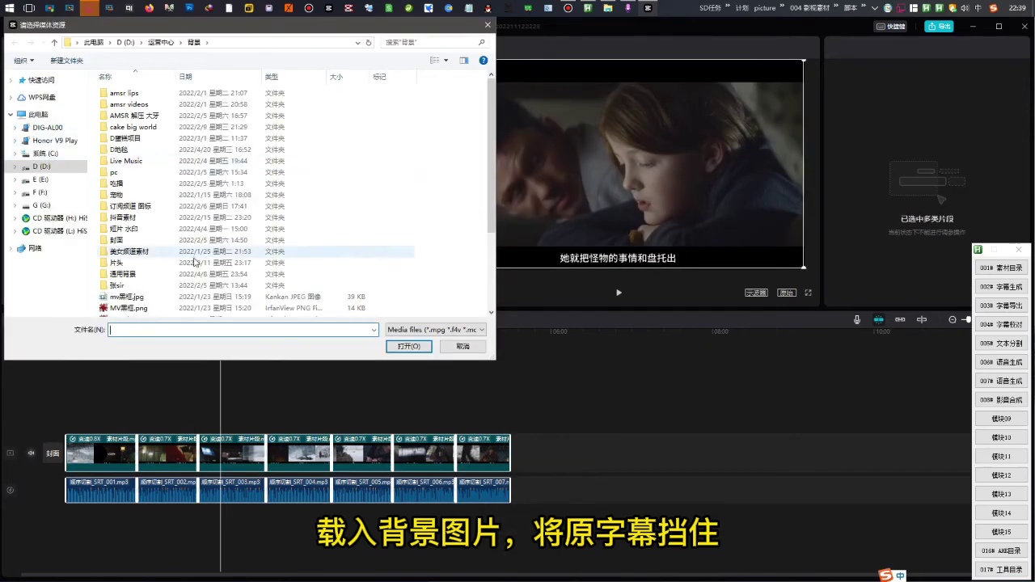
scroll(194, 261, "down", 3)
double_click(167, 307)
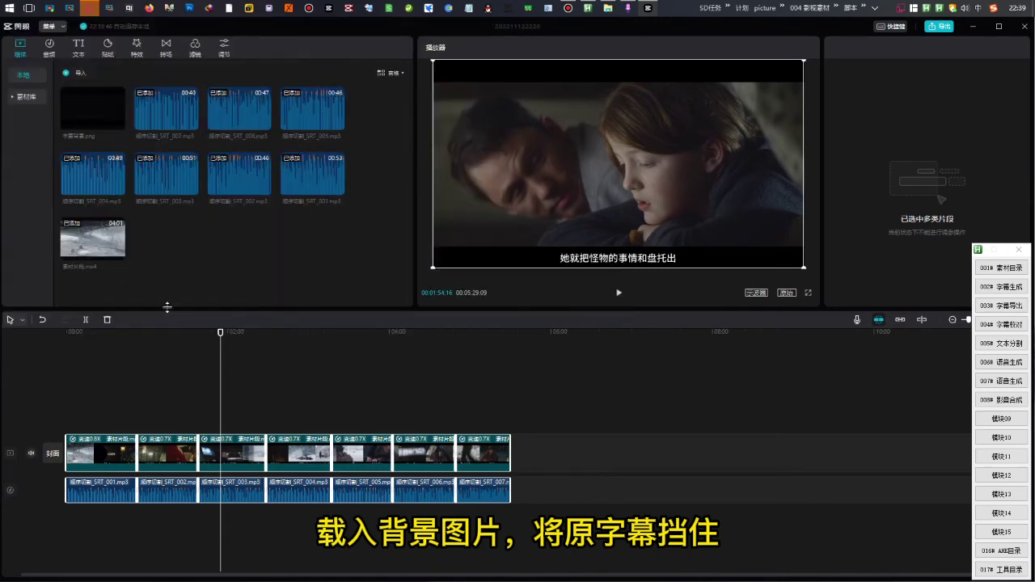
left_click_drag(93, 118, 520, 427)
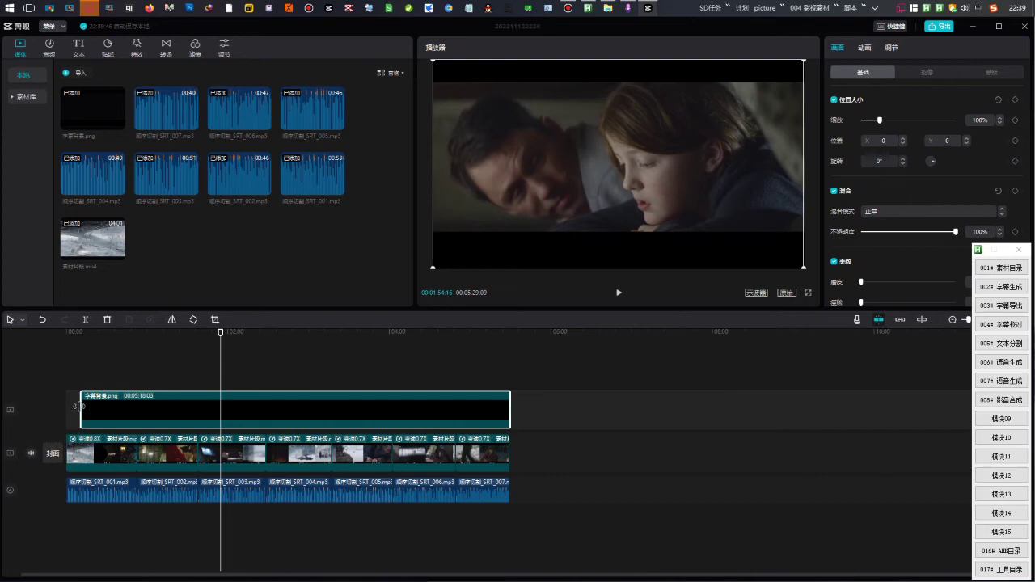
left_click_drag(81, 407, 65, 406)
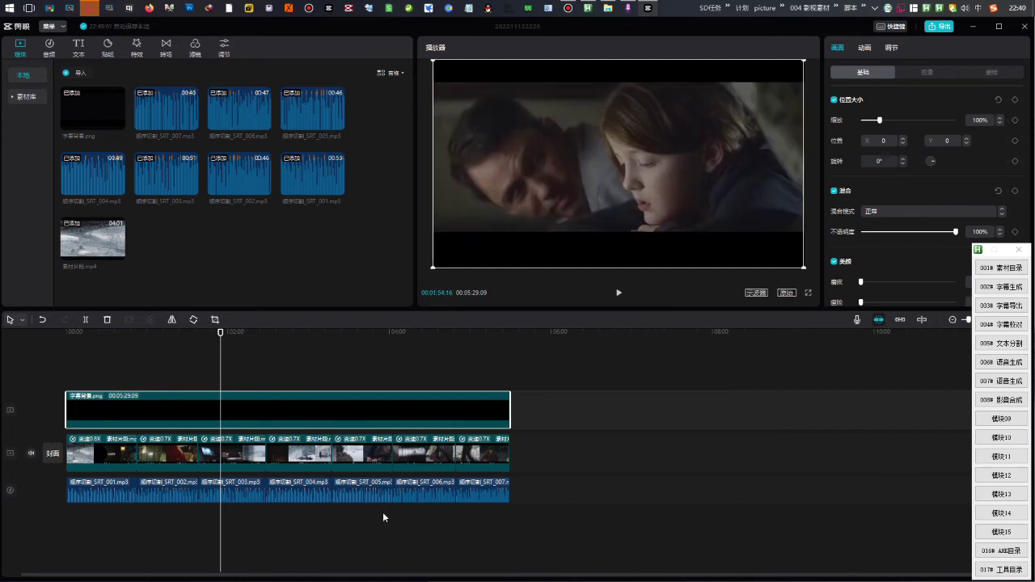
Generate subtitles from all seven voice-over clips with 识别字幕.
left_click(228, 517)
left_click_drag(550, 521, 66, 485)
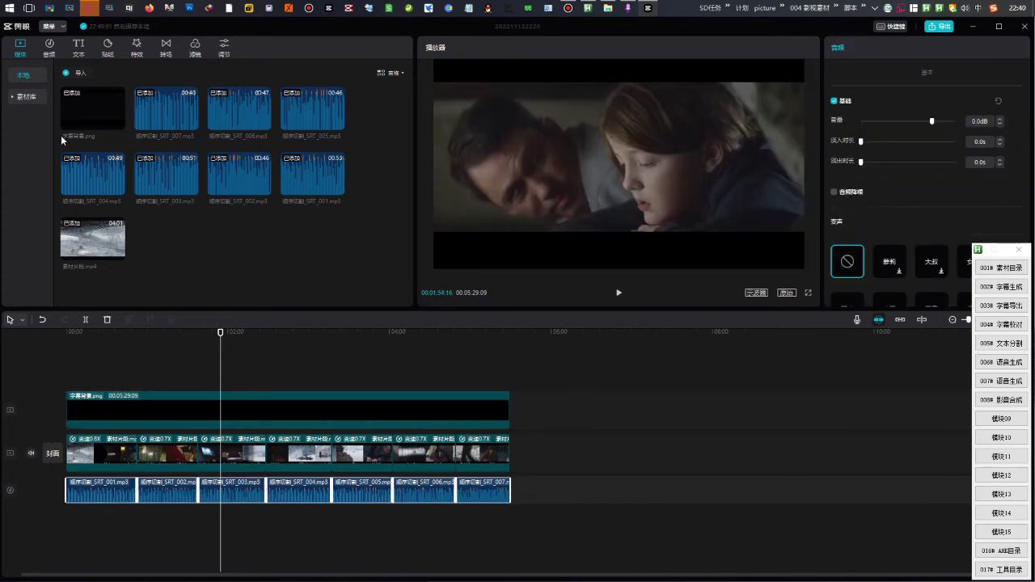
left_click(79, 48)
left_click(30, 176)
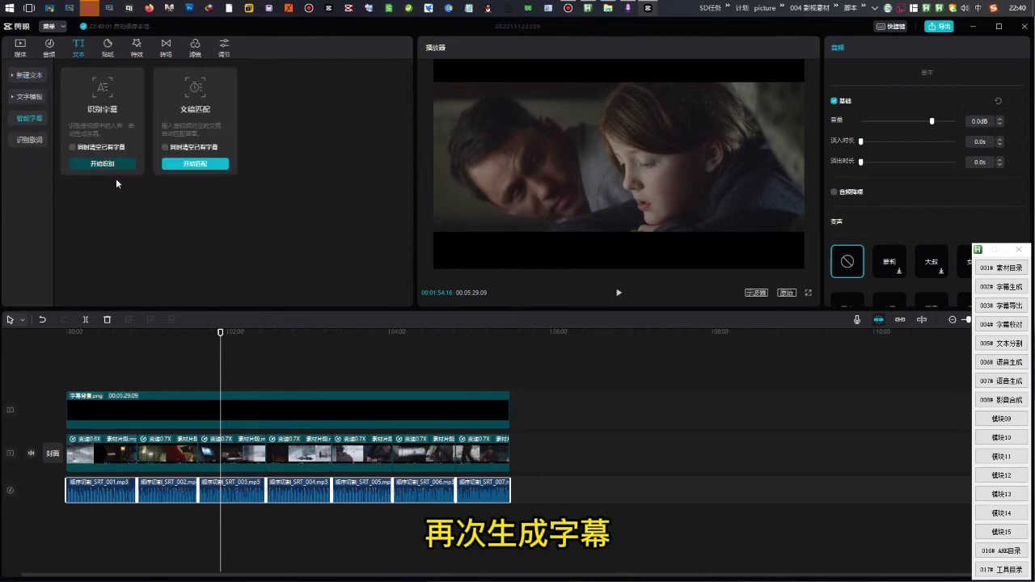
left_click(102, 163)
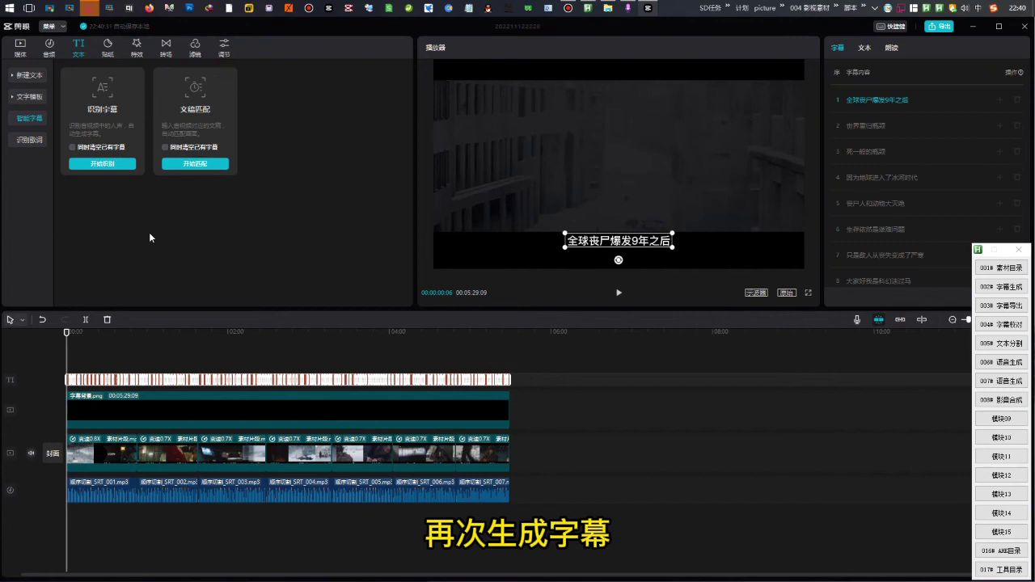
Select all generated subtitles, move them lower into the black bar and enlarge them slightly.
left_click(607, 246)
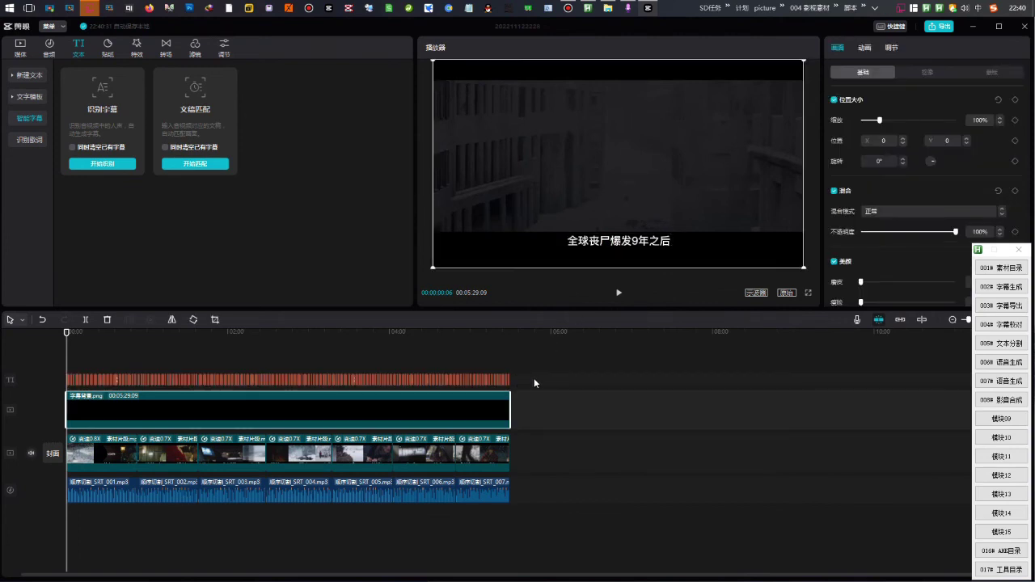
left_click_drag(535, 377, 21, 374)
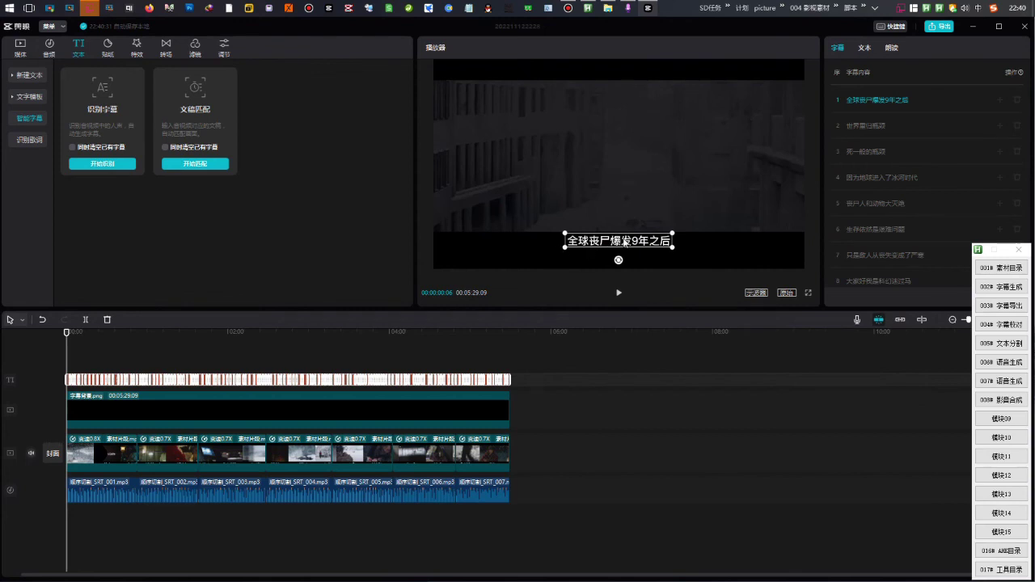
left_click_drag(625, 239, 629, 250)
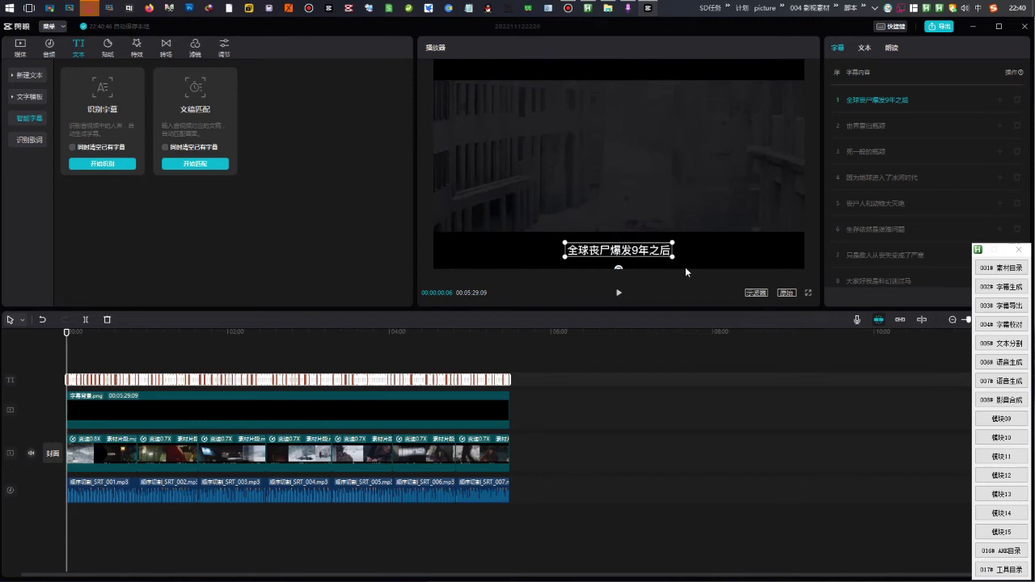
left_click_drag(673, 257, 684, 263)
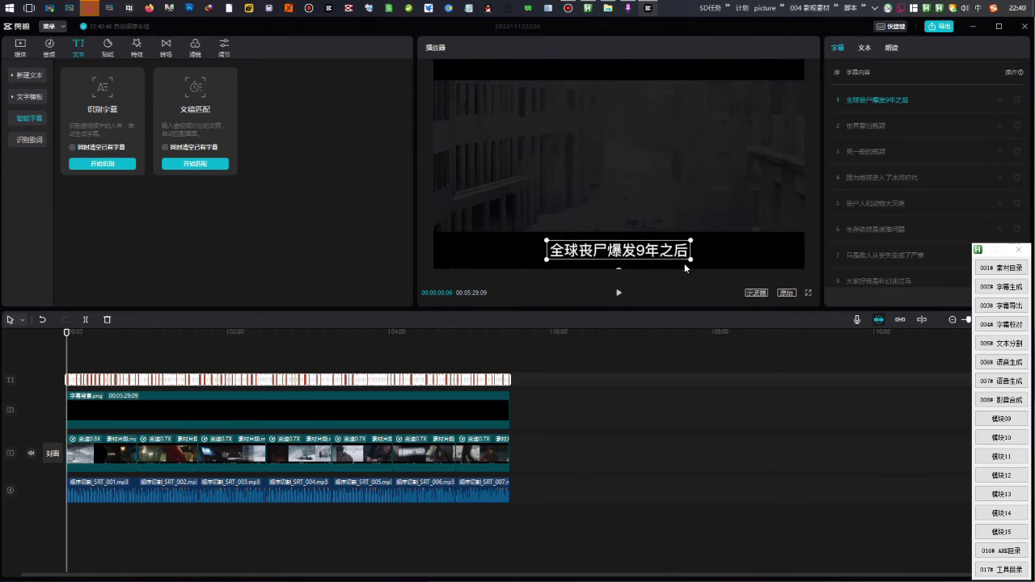
Apply the yellow preset text style to all generated subtitles.
left_click(438, 331)
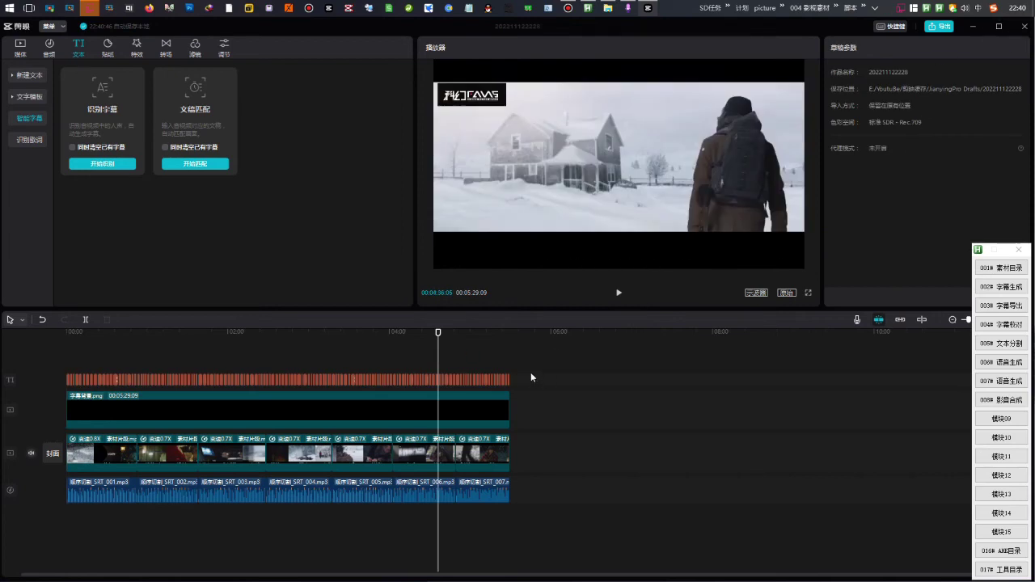
left_click(139, 377)
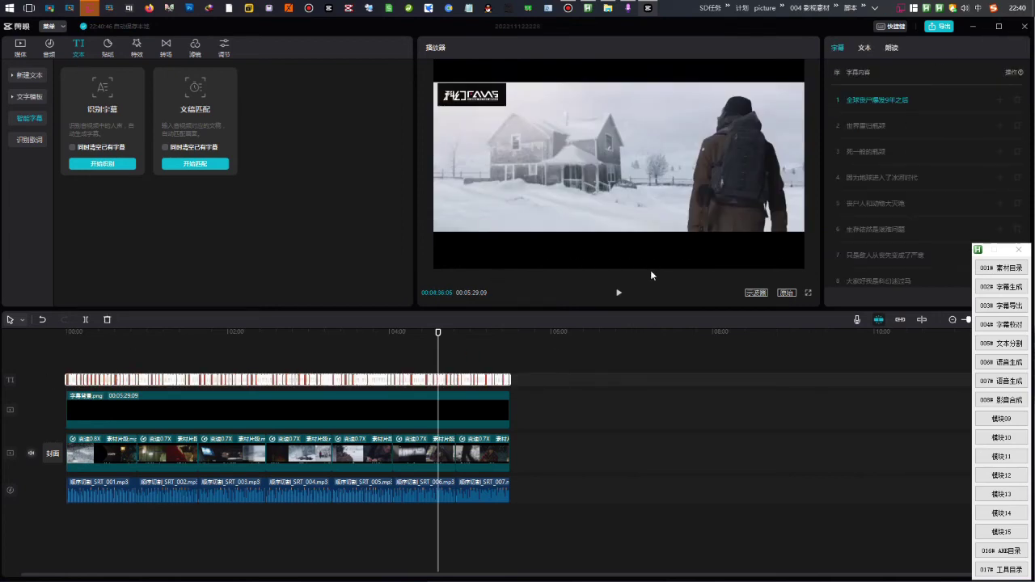
left_click_drag(439, 334, 417, 334)
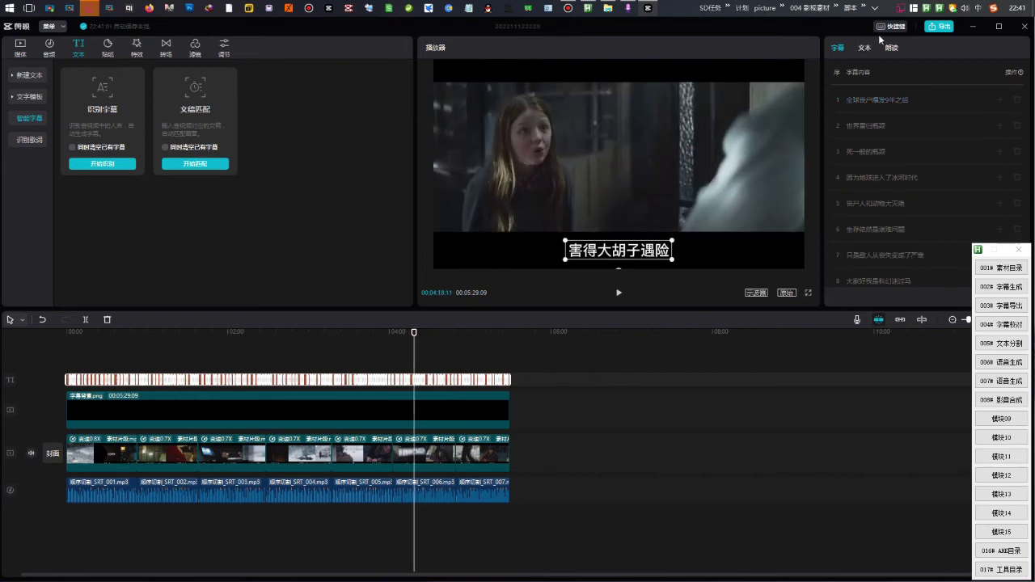
left_click(863, 49)
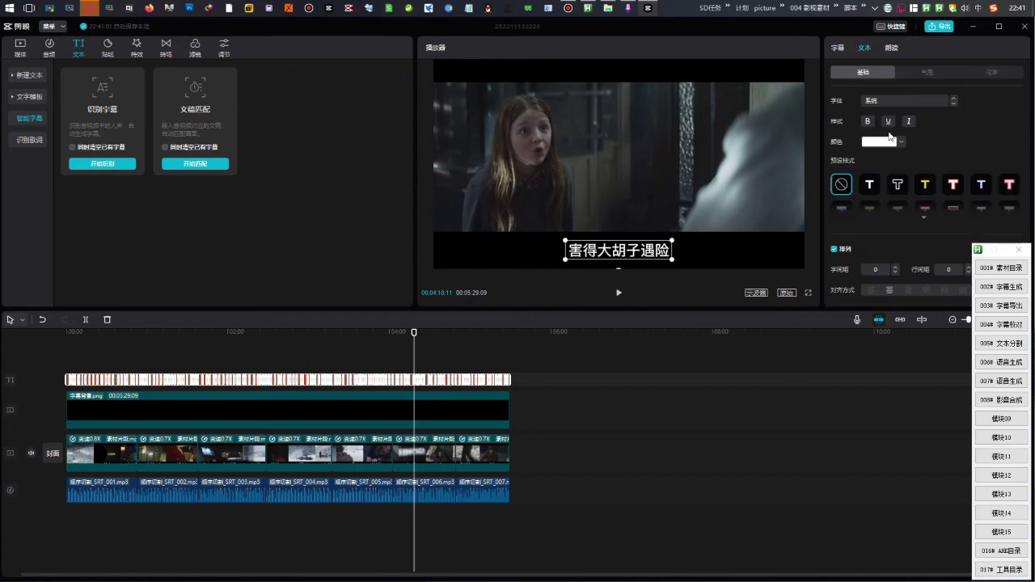
left_click(927, 188)
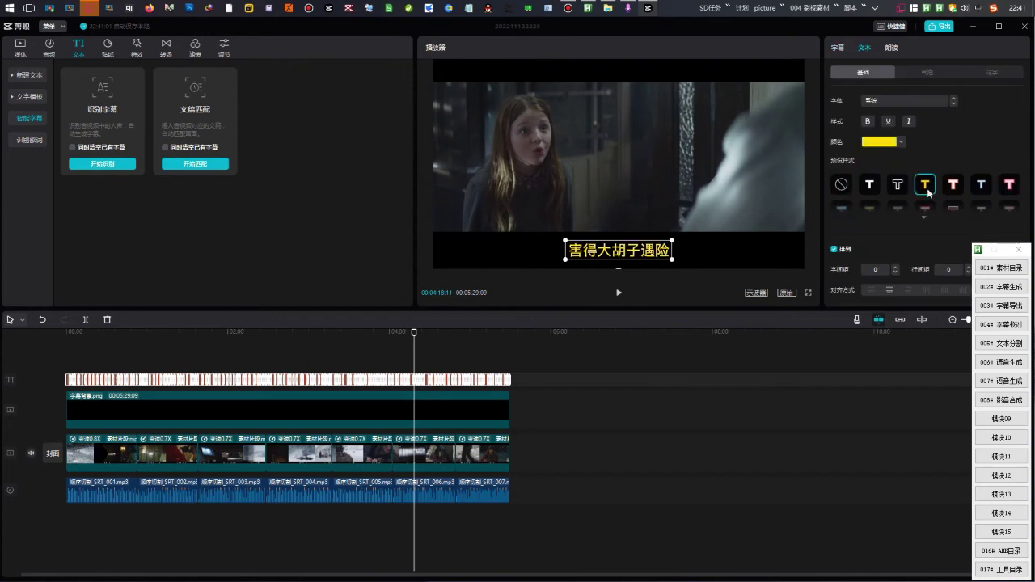
Close the draft editor and launch JianYingSRT.exe from the 剪映字幕导出 folder, moving its window to the free desktop area.
left_click(1023, 26)
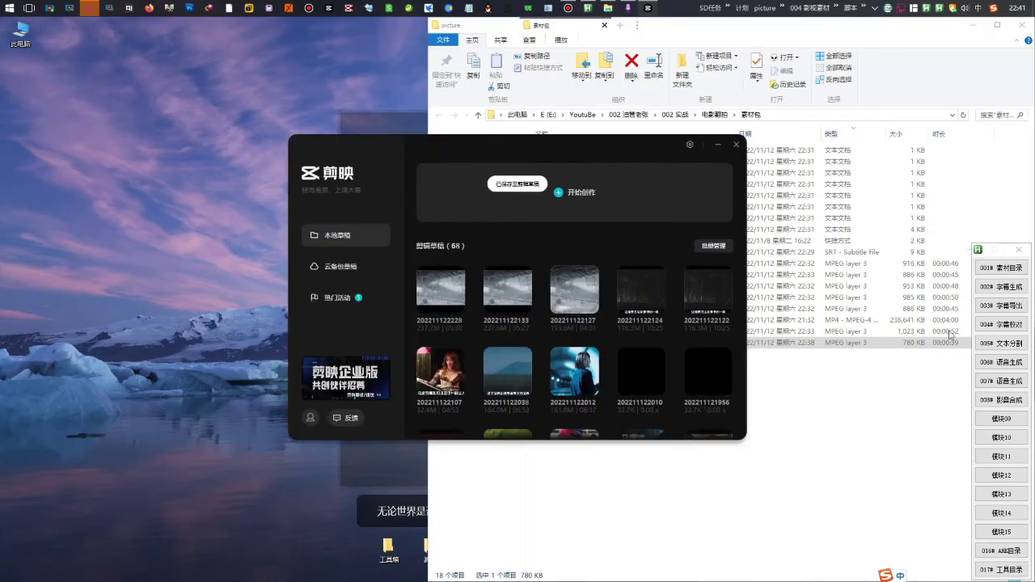
left_click(1012, 325)
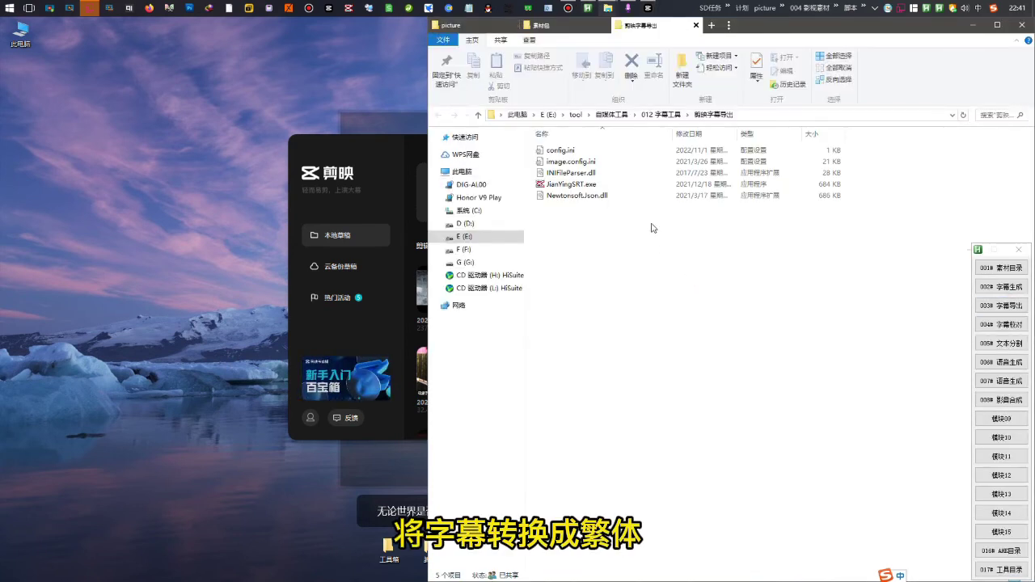
left_click(652, 185)
left_click(695, 25)
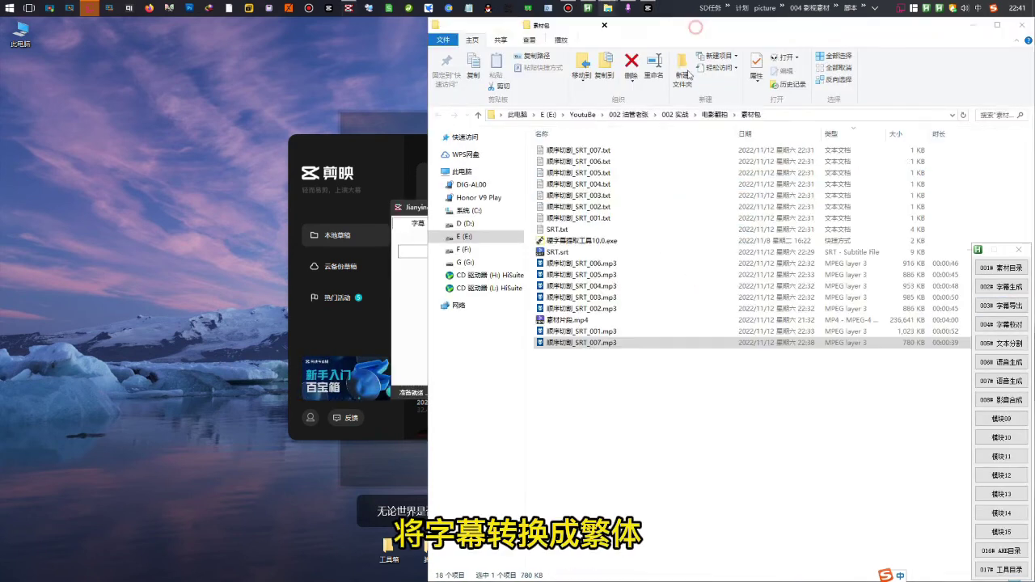
left_click_drag(420, 202, 27, 212)
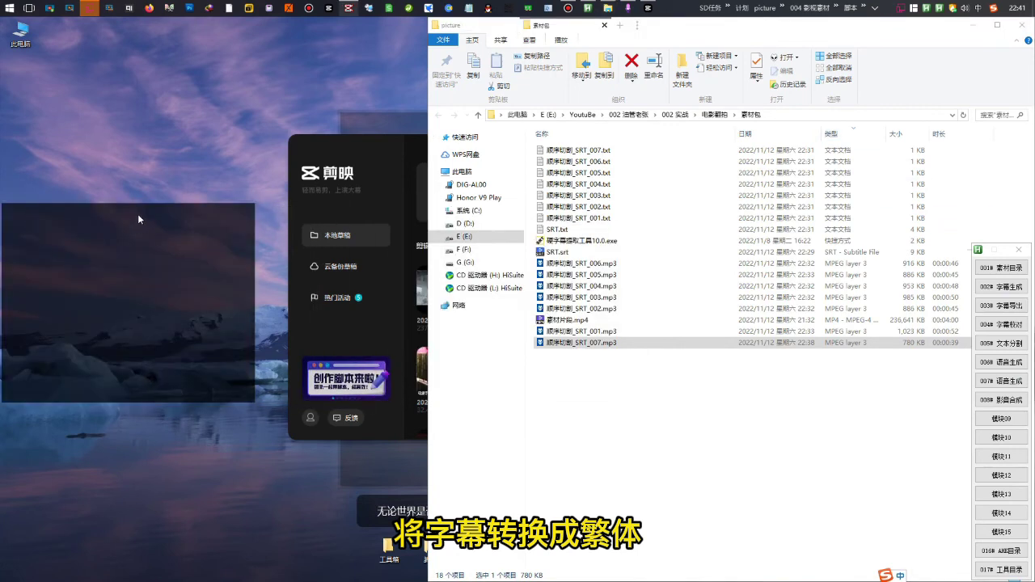
left_click_drag(157, 209, 142, 143)
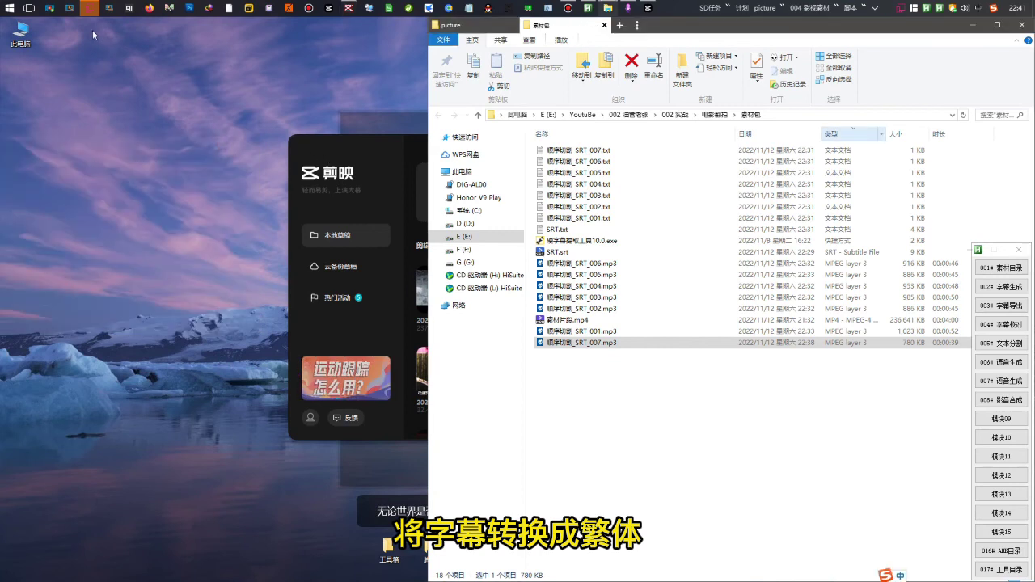
Open the 剪映字幕导出 tool folder and start the JianYingSRT.exe subtitle tool from it.
left_click(995, 326)
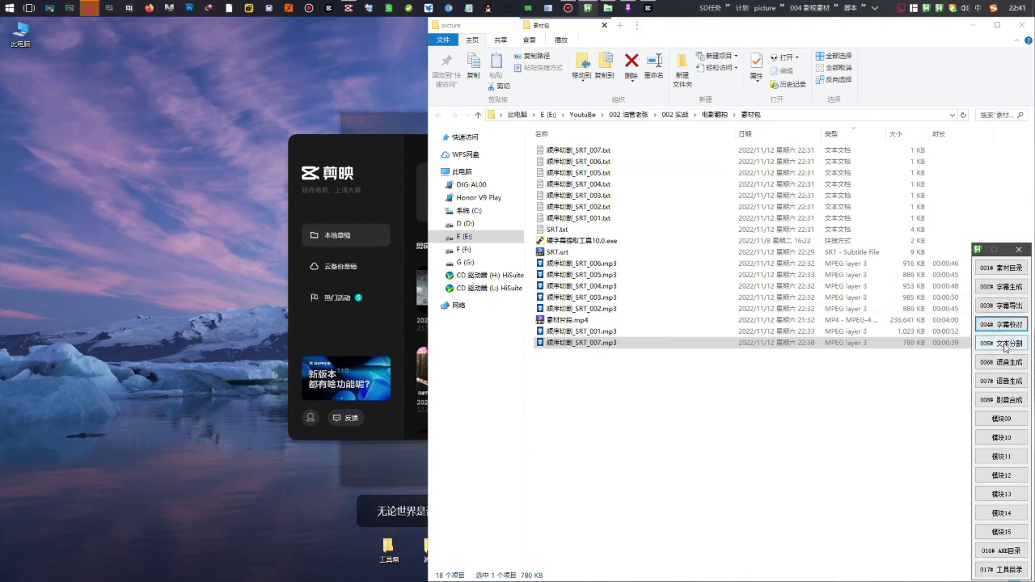
left_click(1007, 306)
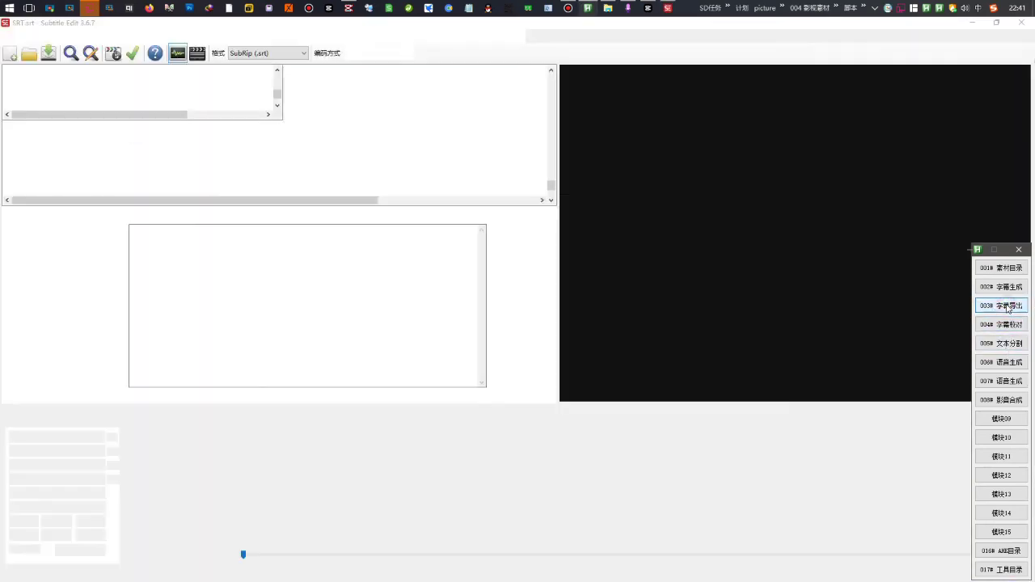
double_click(569, 184)
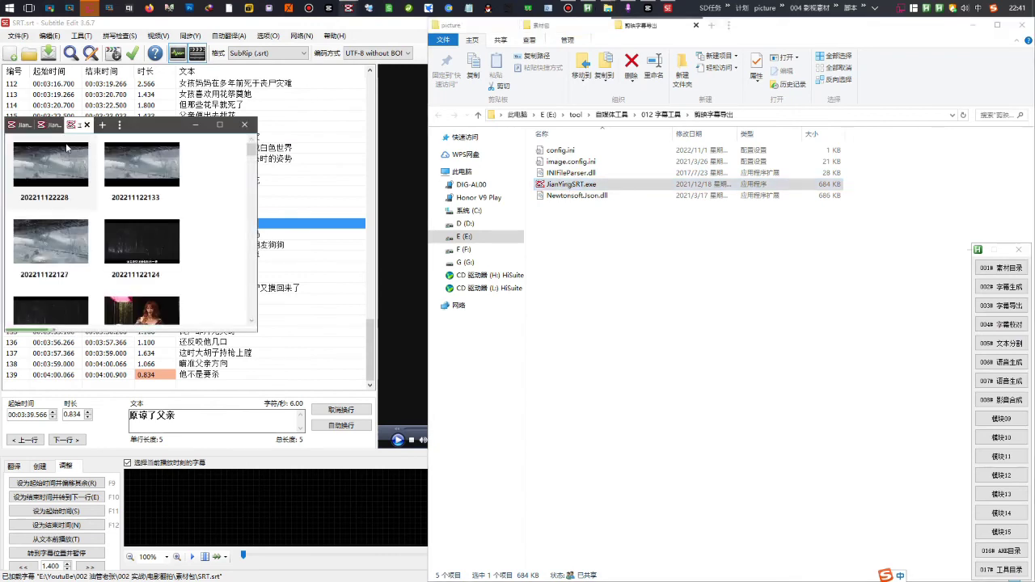
right_click(54, 158)
mouse_move(89, 186)
left_click(152, 189)
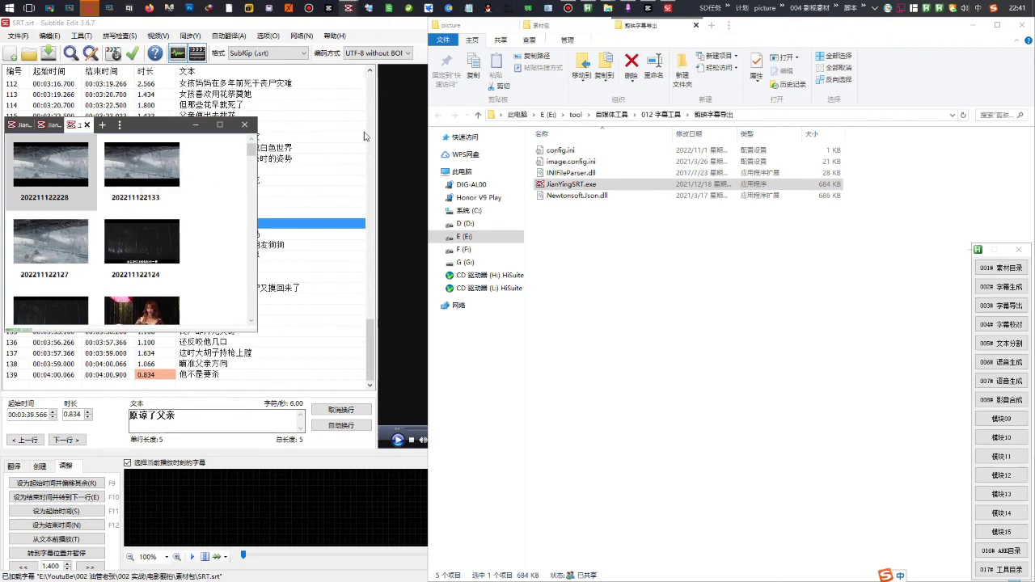
left_click(545, 353)
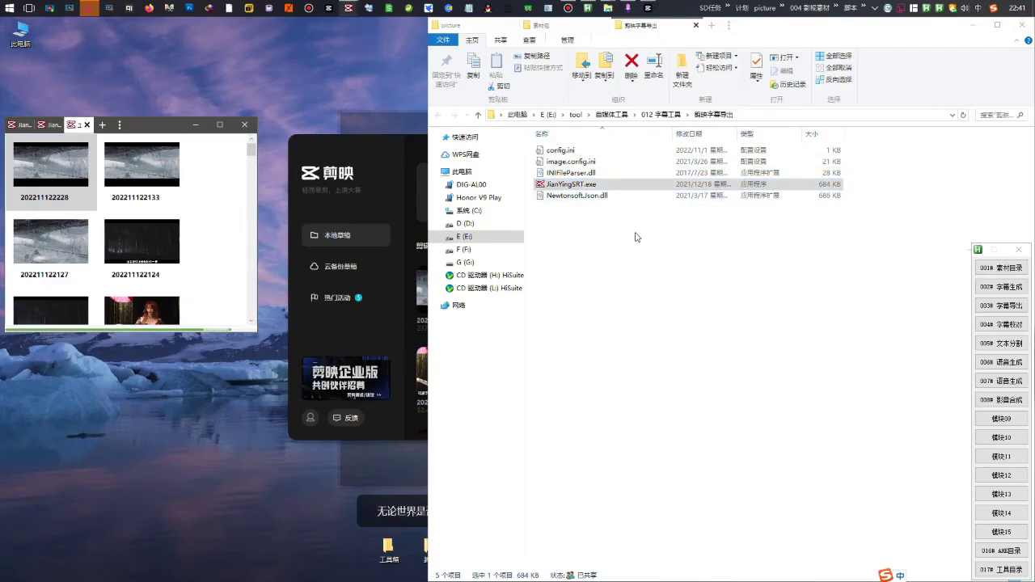
left_click(1021, 25)
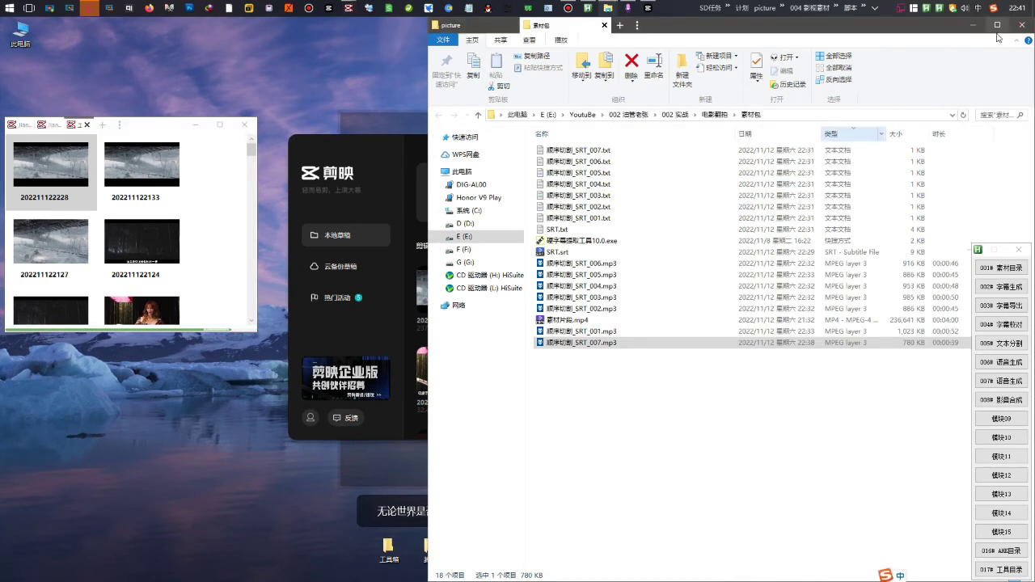
left_click(420, 243)
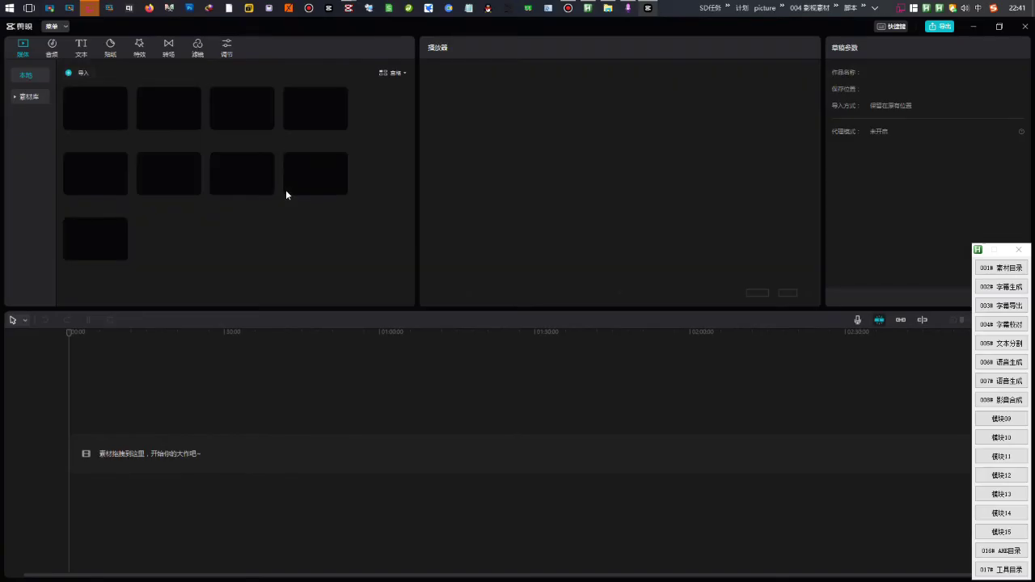
left_click(252, 347)
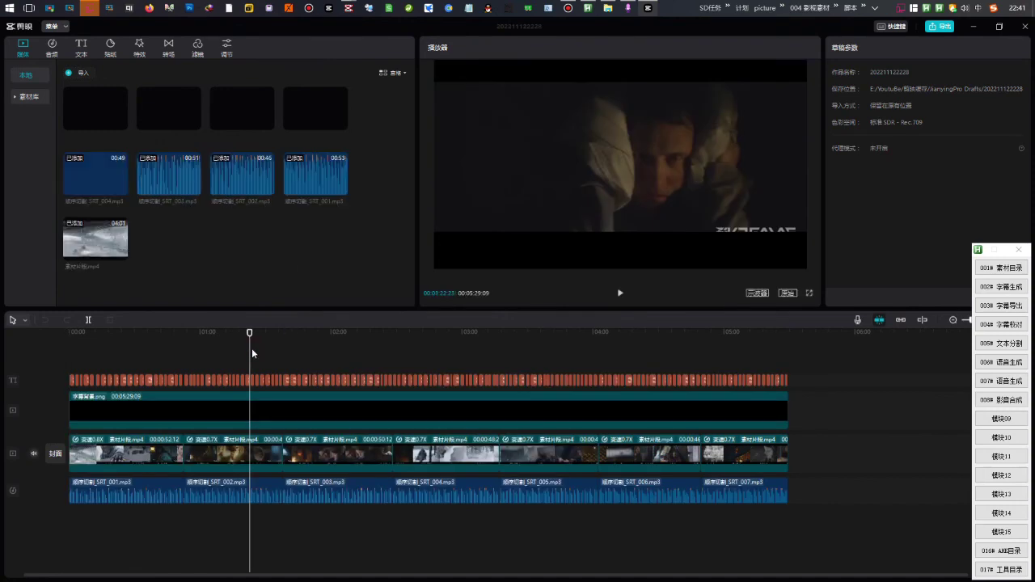
left_click_drag(253, 332, 316, 354)
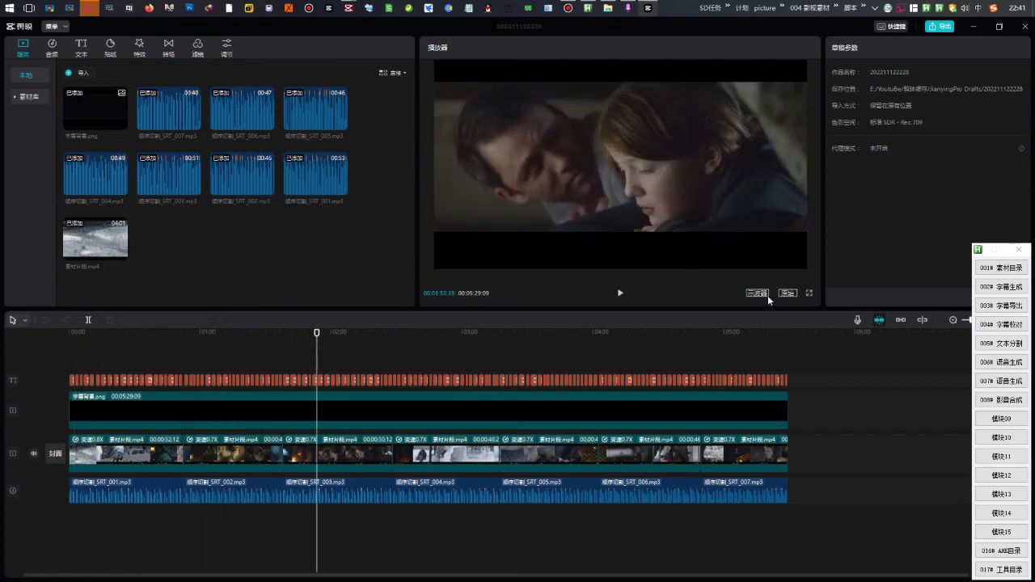
left_click(808, 292)
left_click(605, 369)
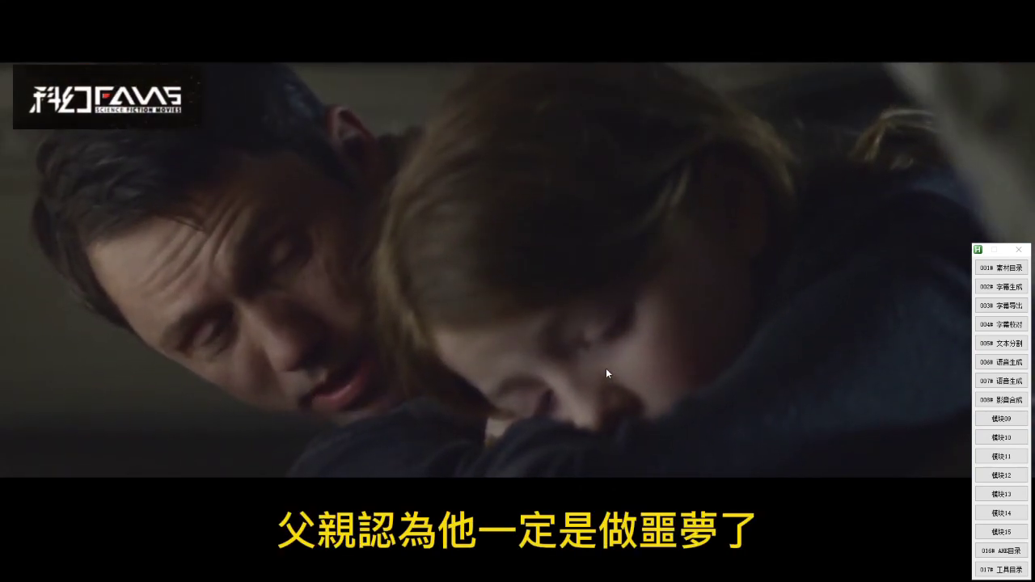
key("Escape")
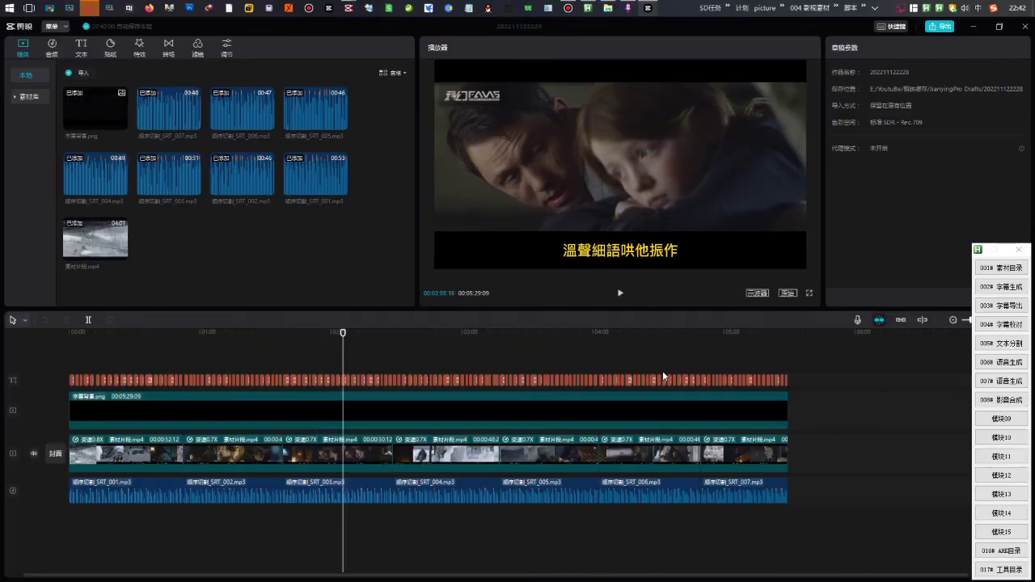
Play a short passage near the end of the timeline and scrub back to about 00:04:21 to review the subtitles.
left_click_drag(718, 350, 760, 346)
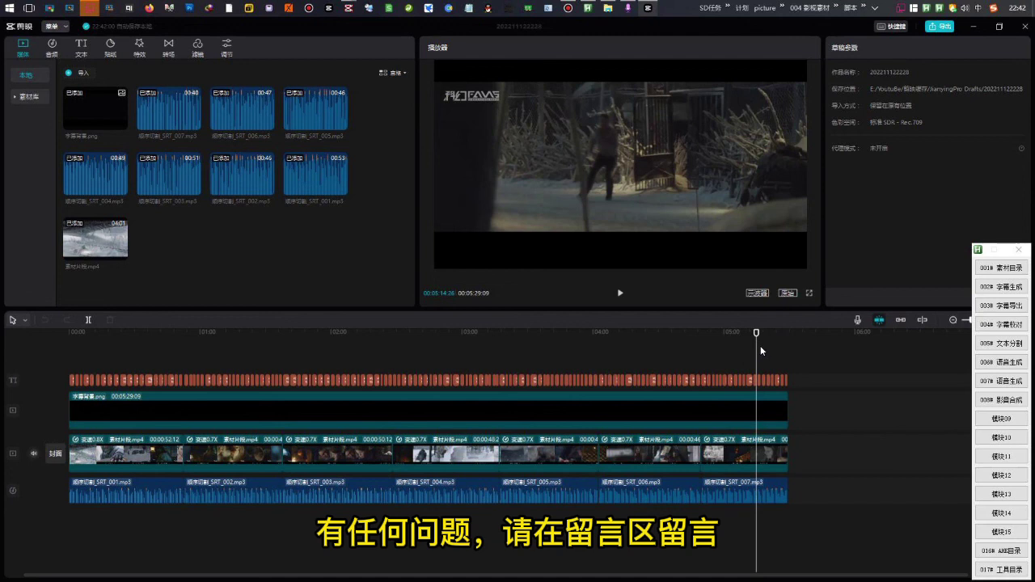
key("space")
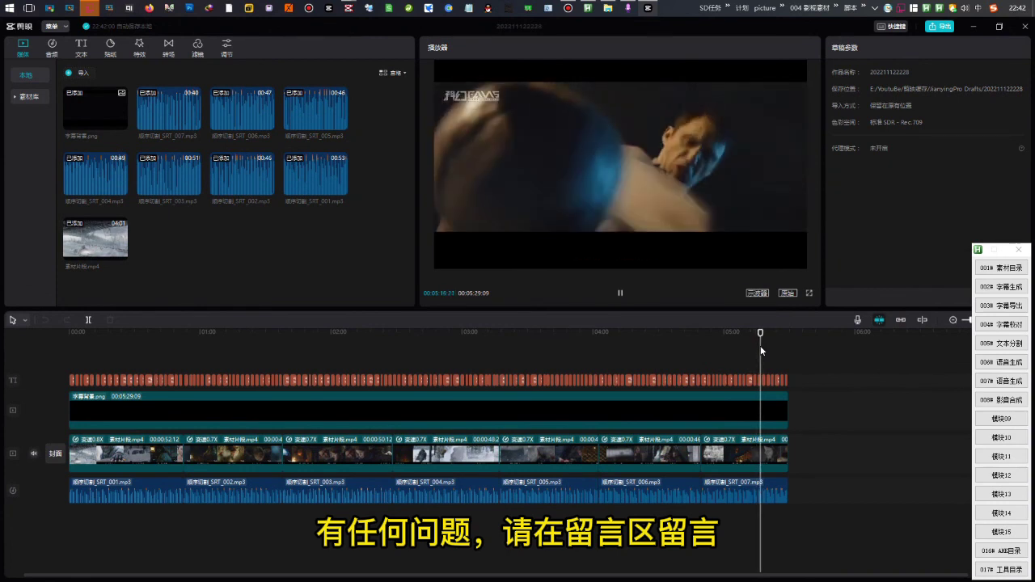
key("space")
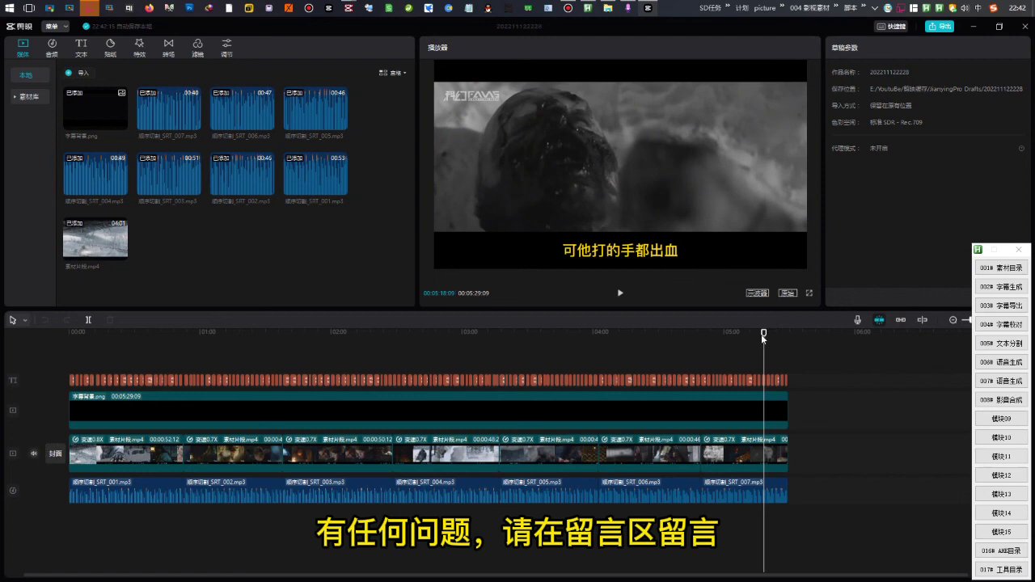
left_click_drag(760, 333, 641, 344)
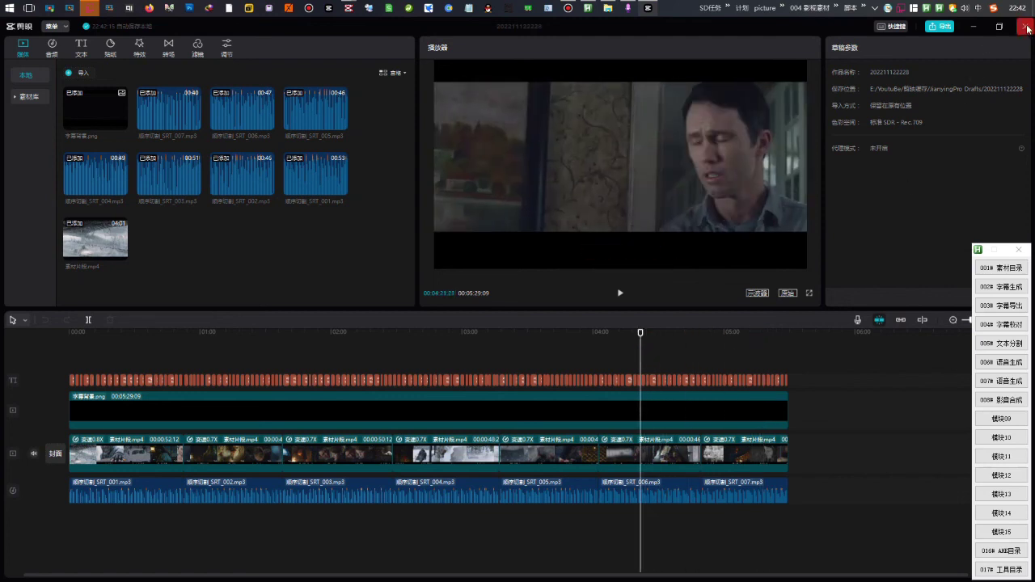